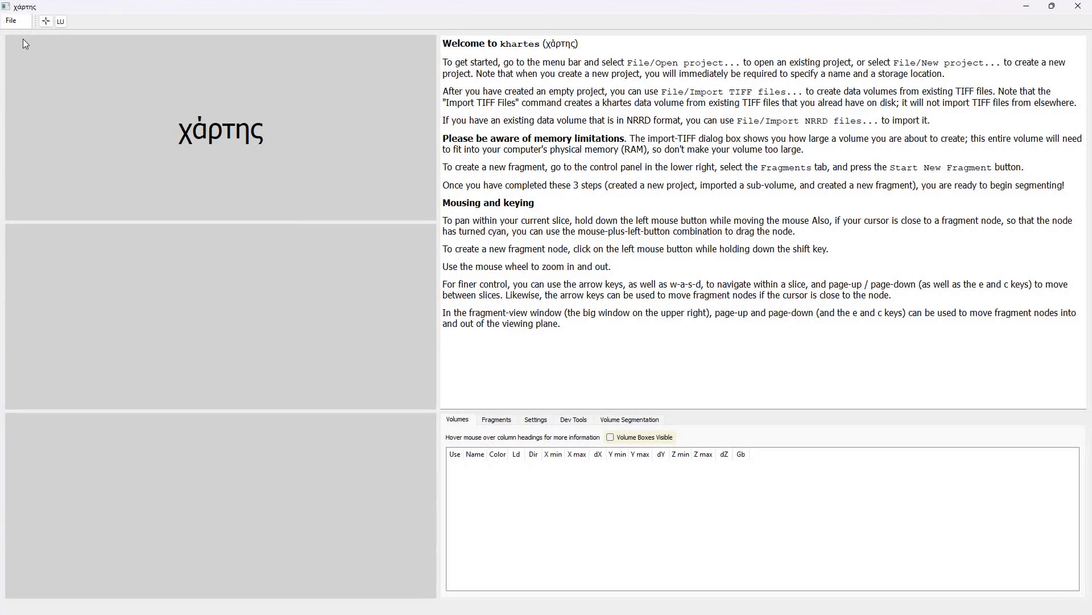
- Create a new project named demo_annotation in the khartes_projects folder
left_click(11, 21)
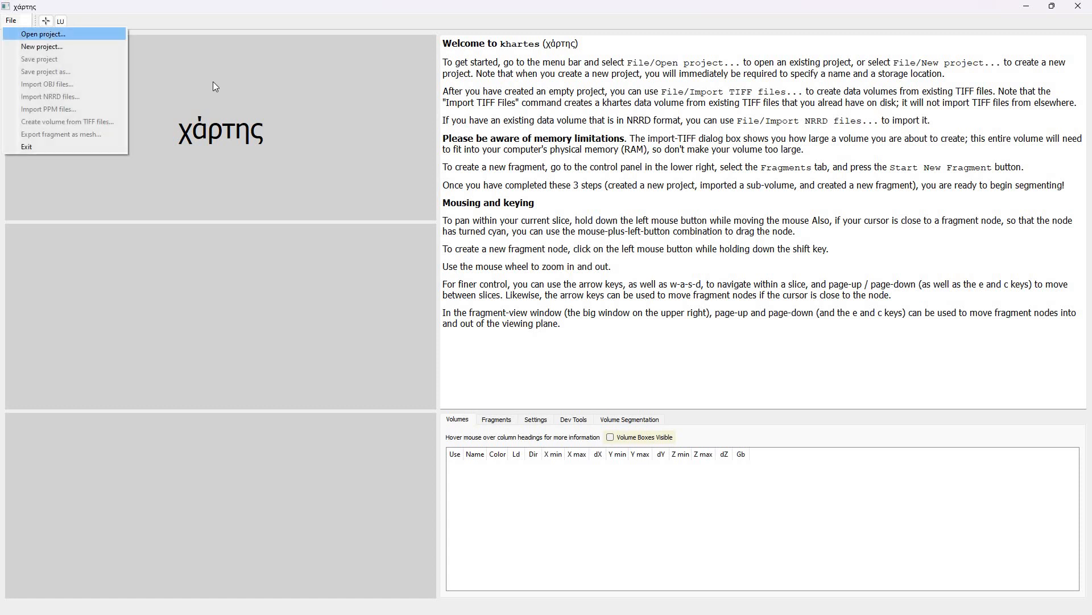
left_click(31, 44)
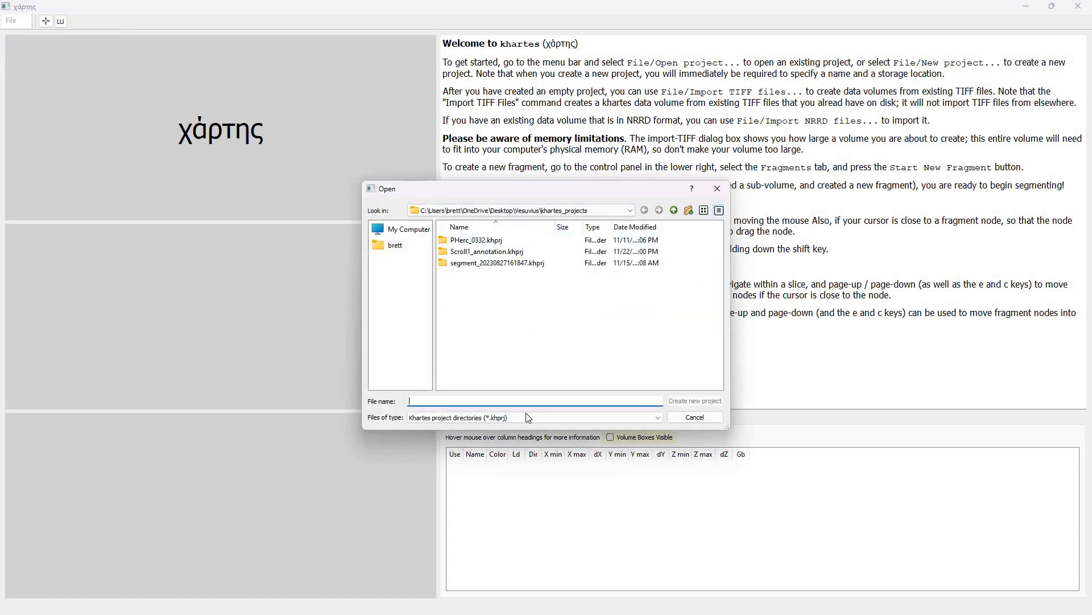
type("demo_annotation")
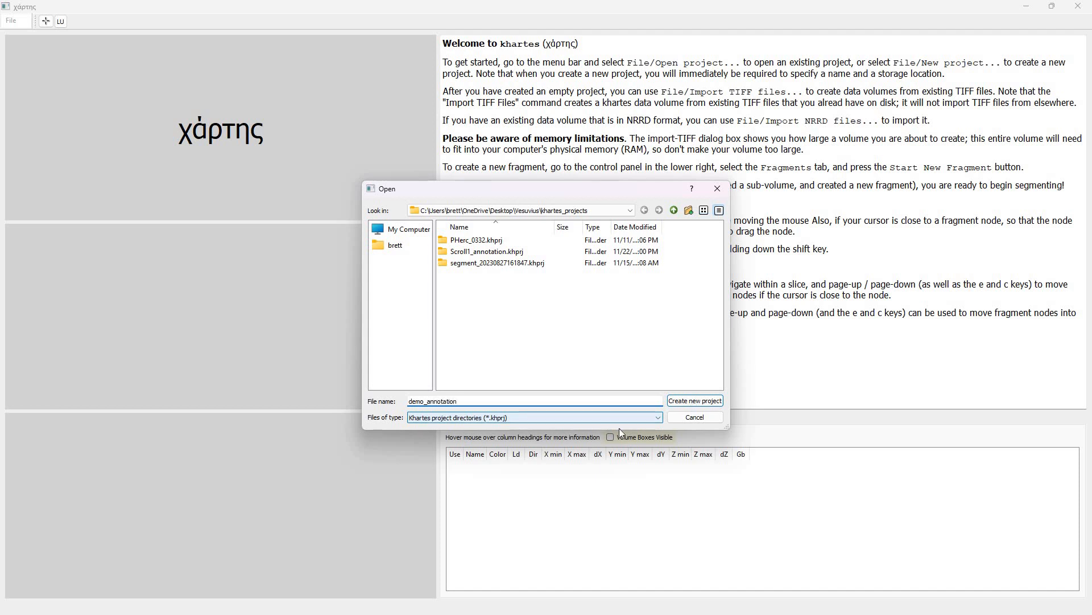
key("Return")
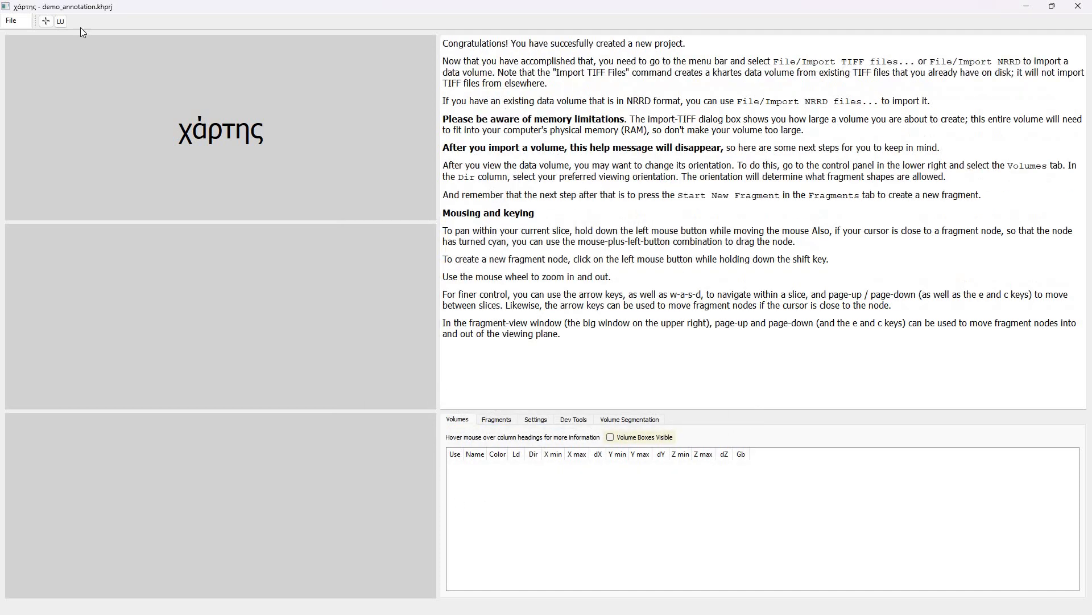
- Start creating a volume from TIFF files, choose Vesuvius/fast_cubes/cubes as the source directory, and check the TIFF files in it
left_click(7, 21)
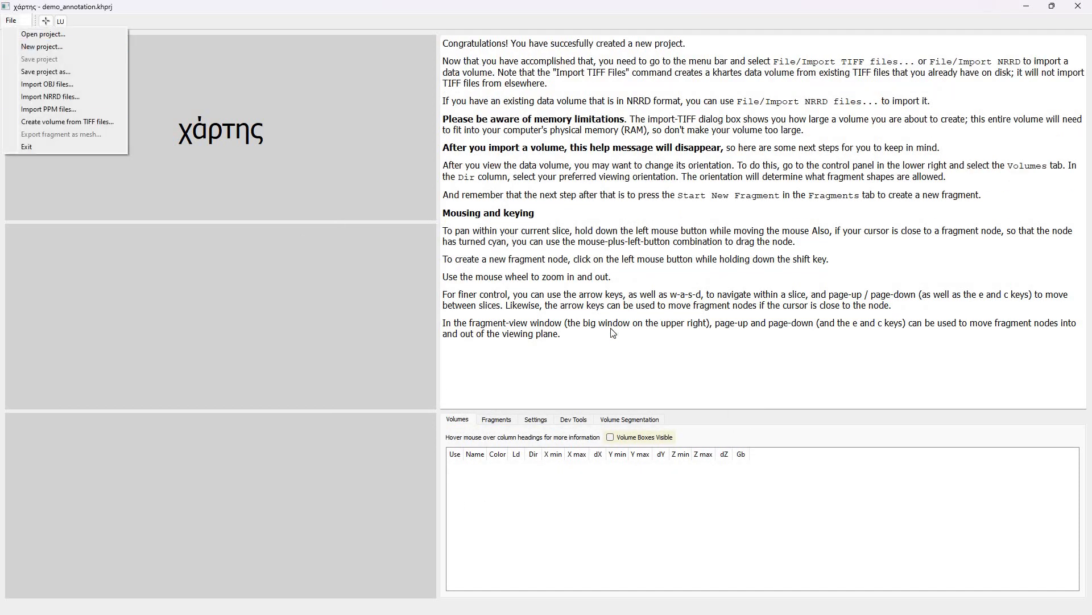
key("Return")
left_click(654, 318)
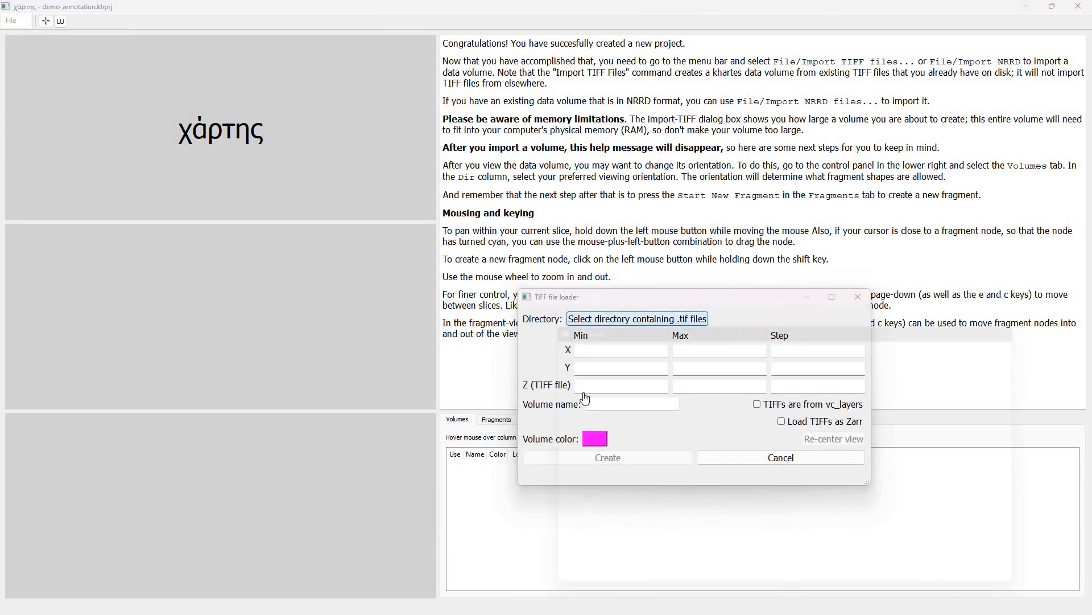
left_click(561, 503)
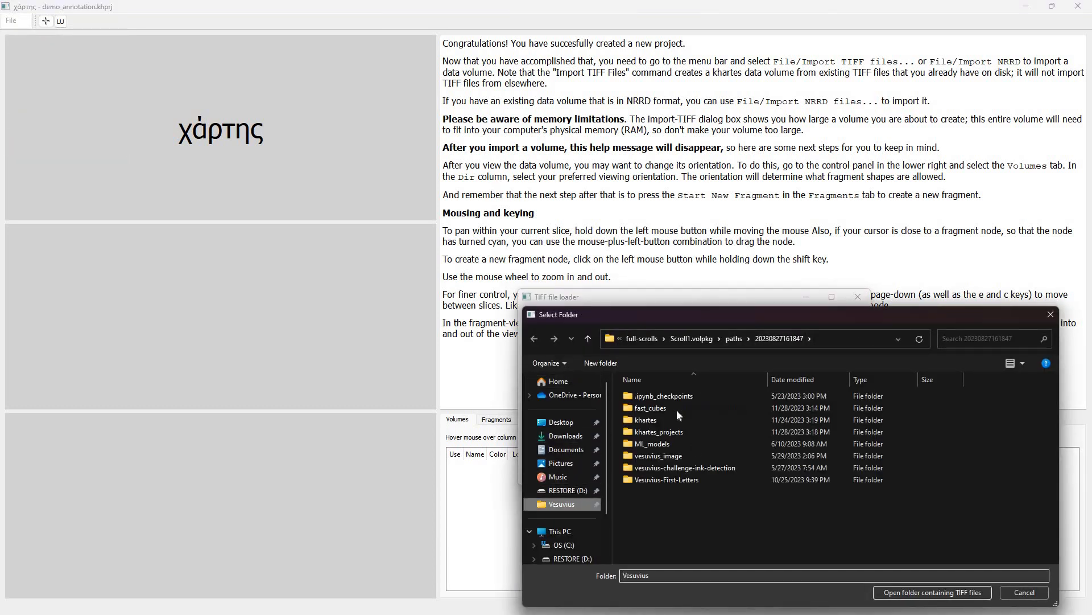
double_click(648, 406)
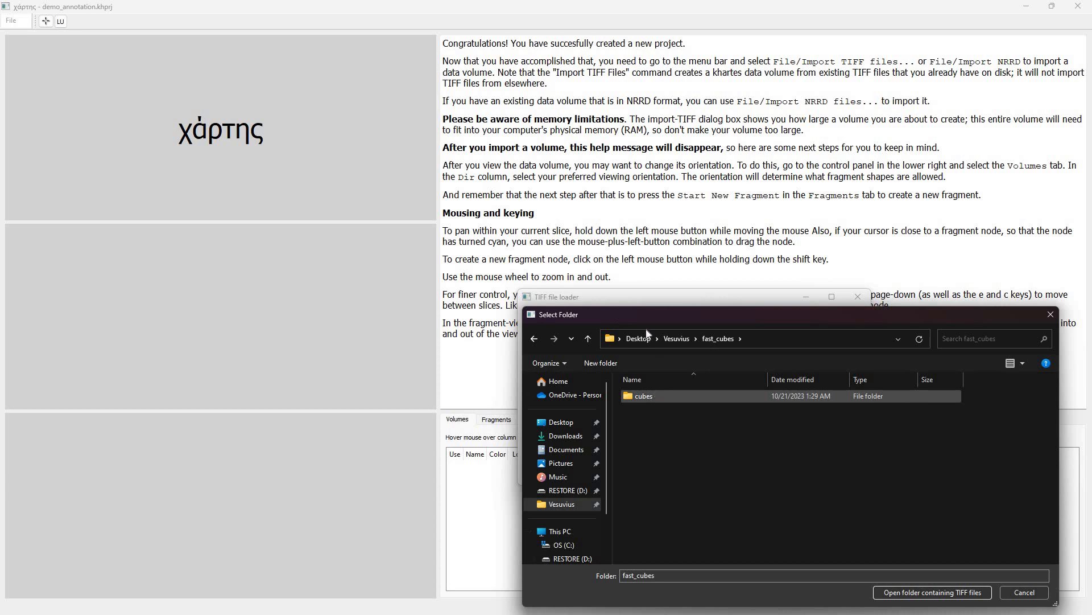
left_click(647, 396)
key("Return")
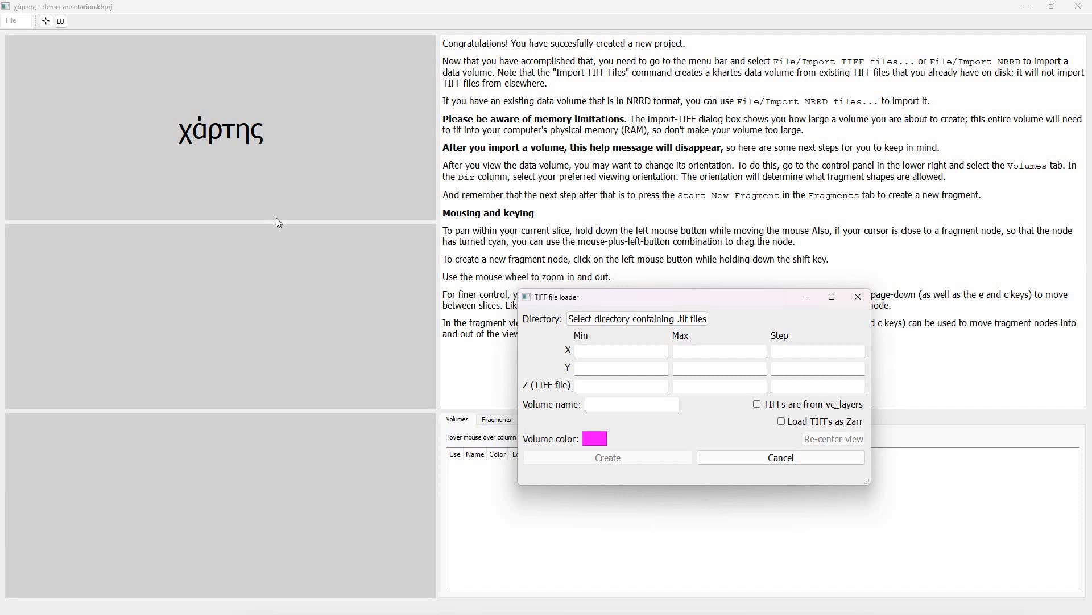
left_click(446, 217)
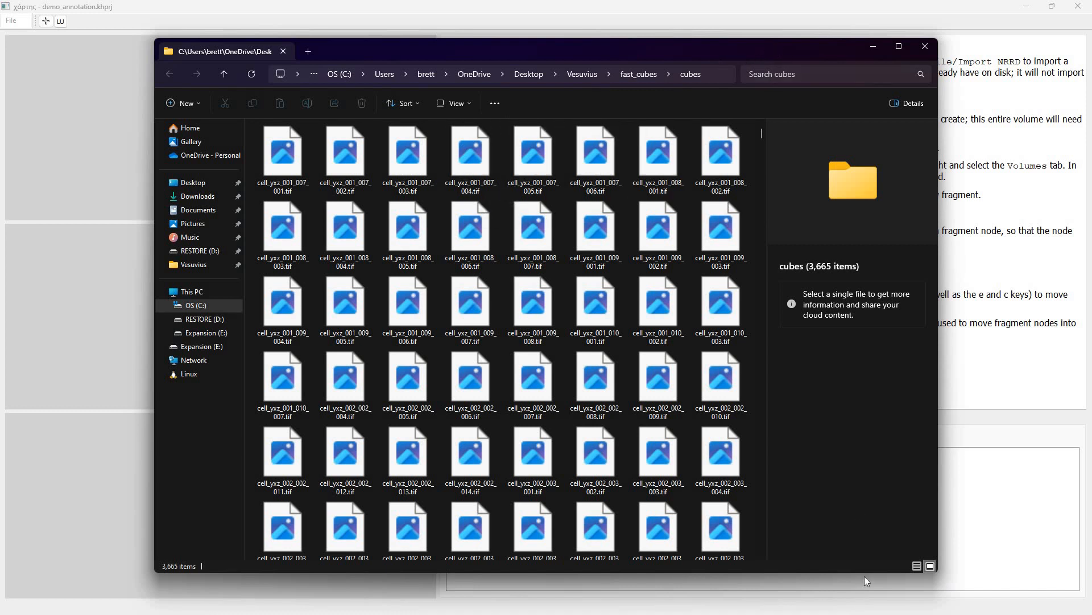
left_click_drag(632, 50, 719, 614)
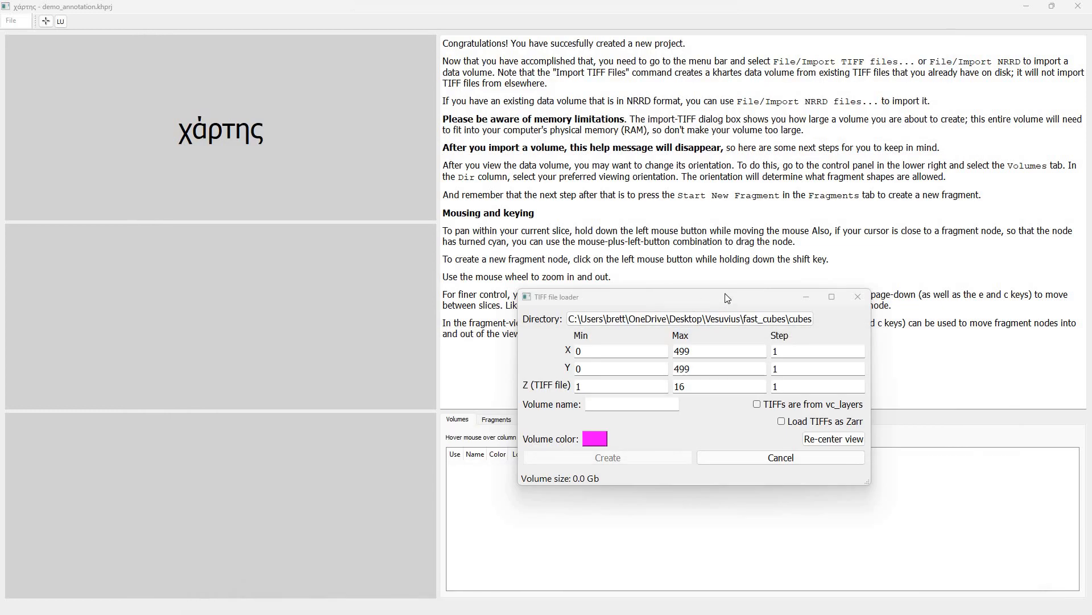
- Enable loading the TIFFs as Zarr, name the volume demo, and create it
left_click(779, 428)
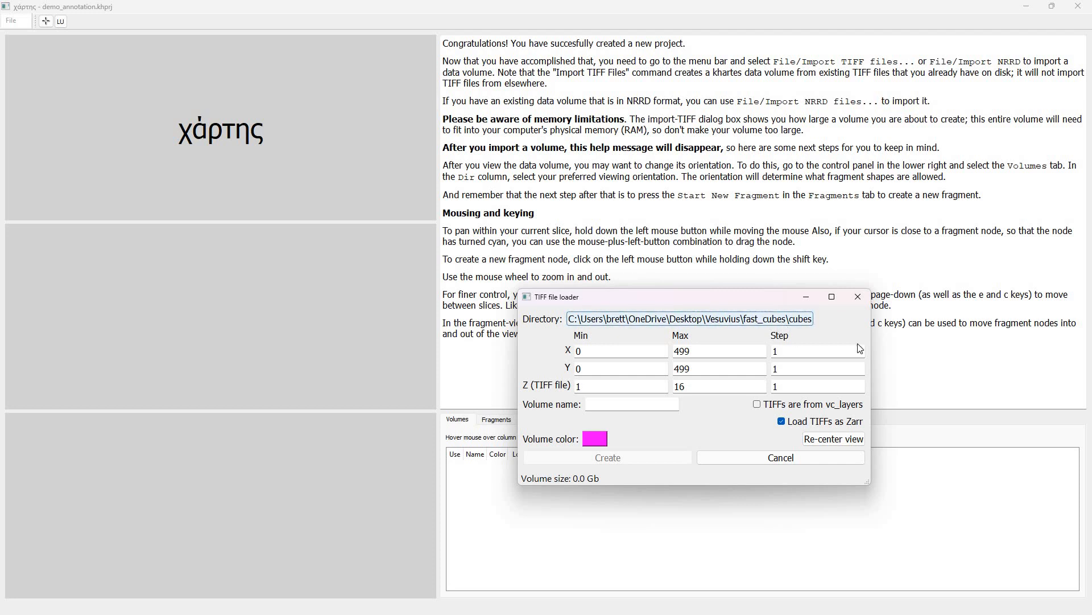
key("Tab")
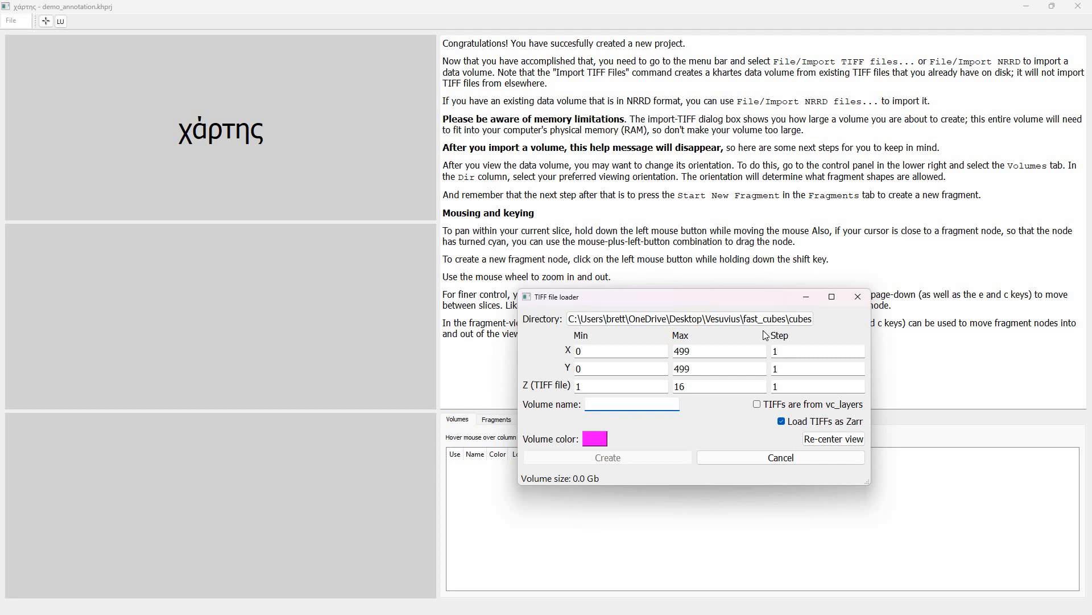
type("demo")
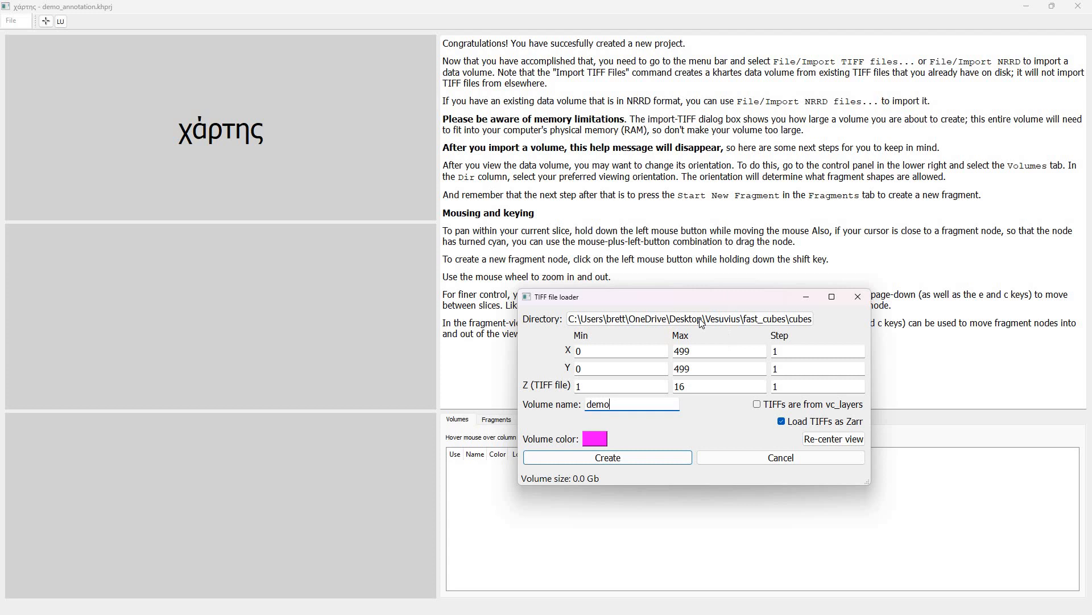
left_click(654, 462)
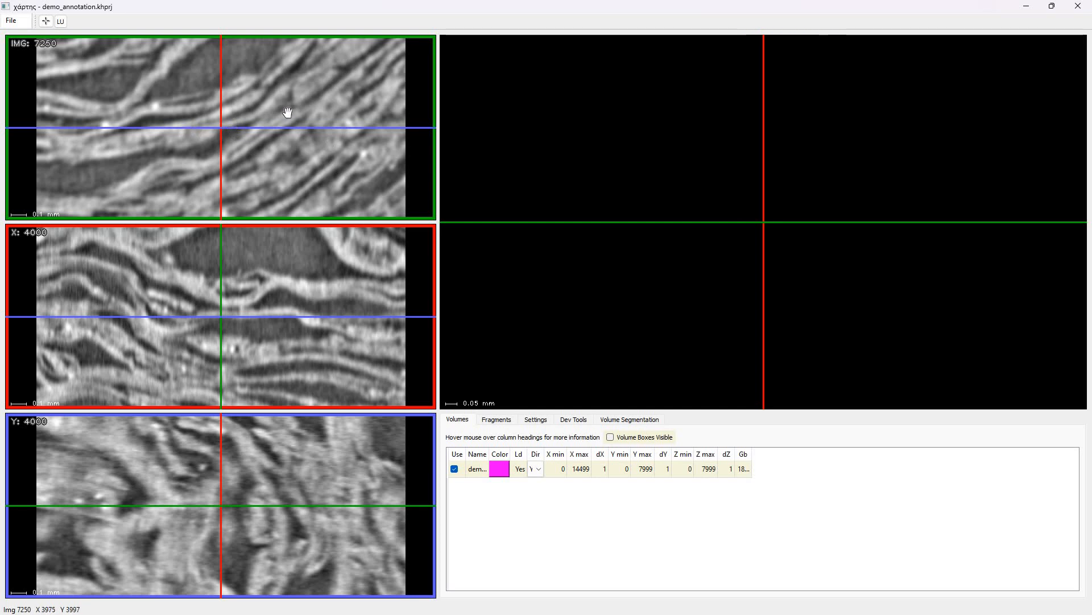
- Examine the scroll layers in different regions of the demo volume at slice IMG 7250
scroll(287, 112, "down", 5)
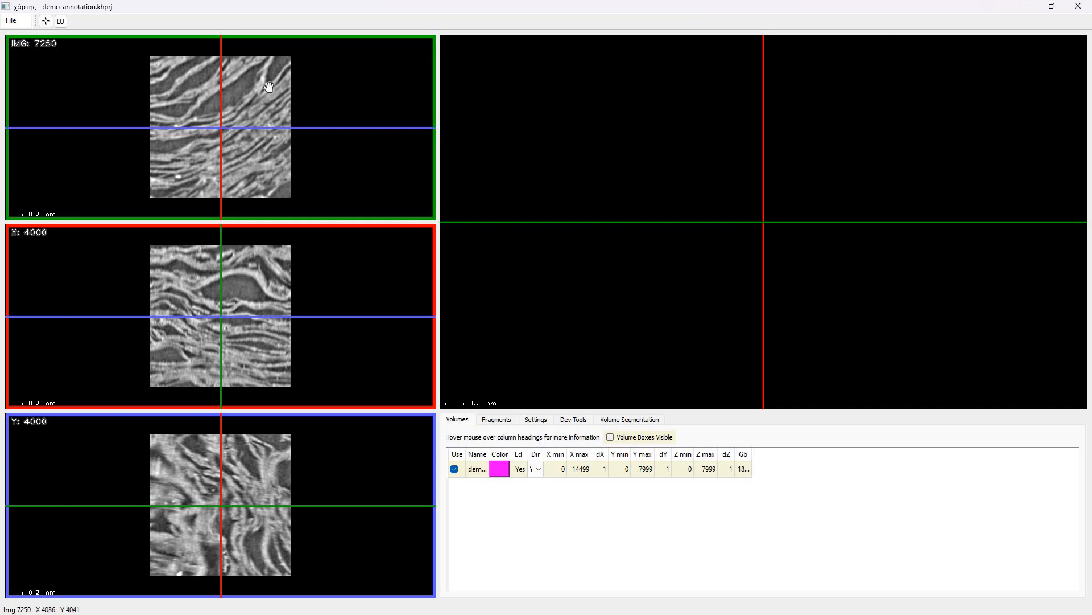
left_click_drag(227, 73, 188, 148)
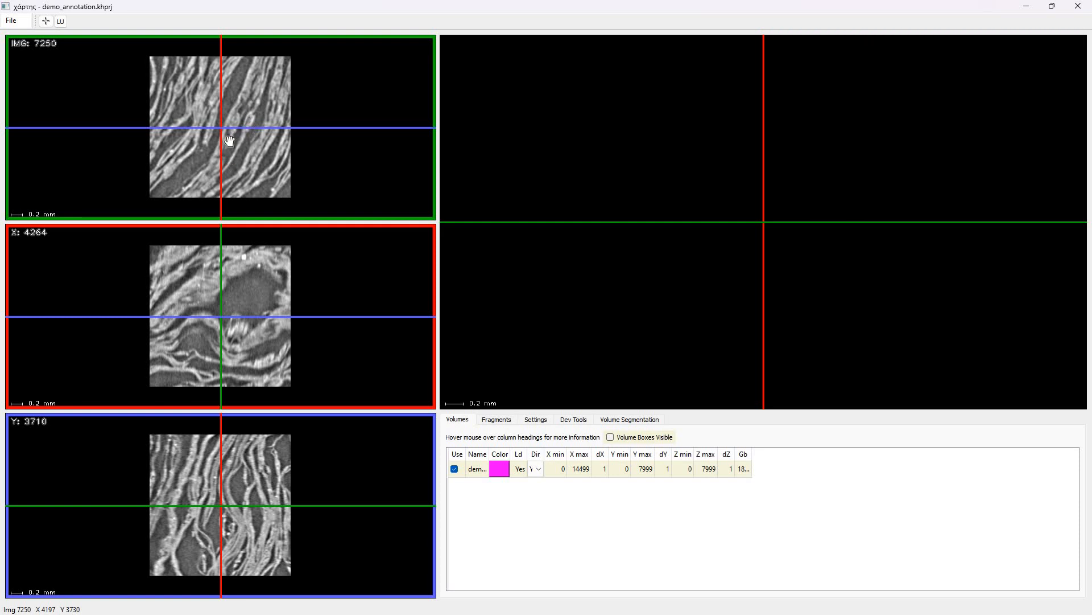
left_click_drag(257, 137, 229, 141)
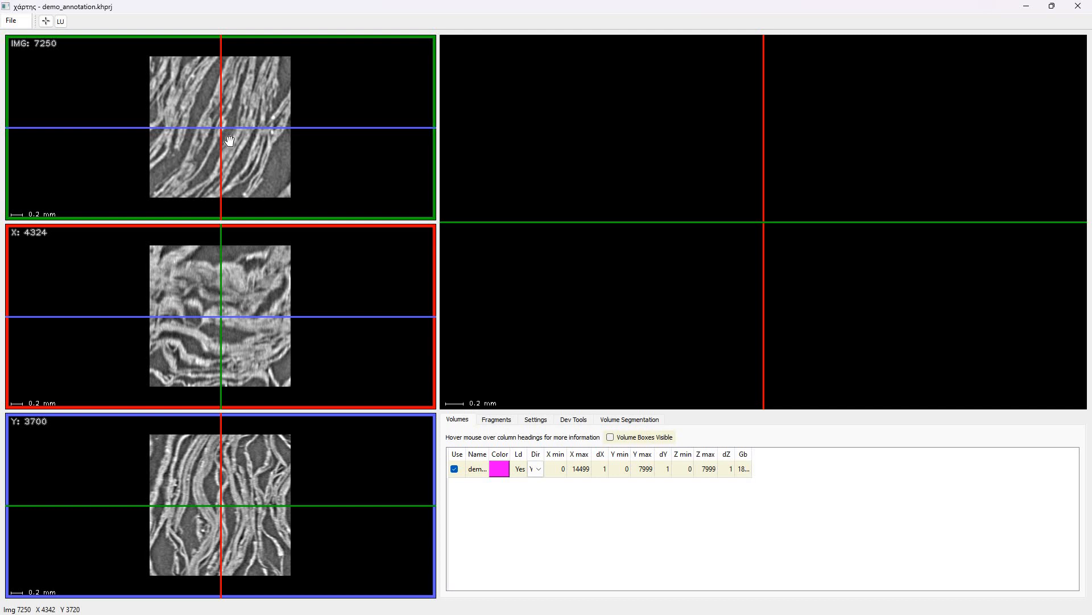
left_click_drag(225, 134, 261, 172)
left_click_drag(197, 114, 246, 145)
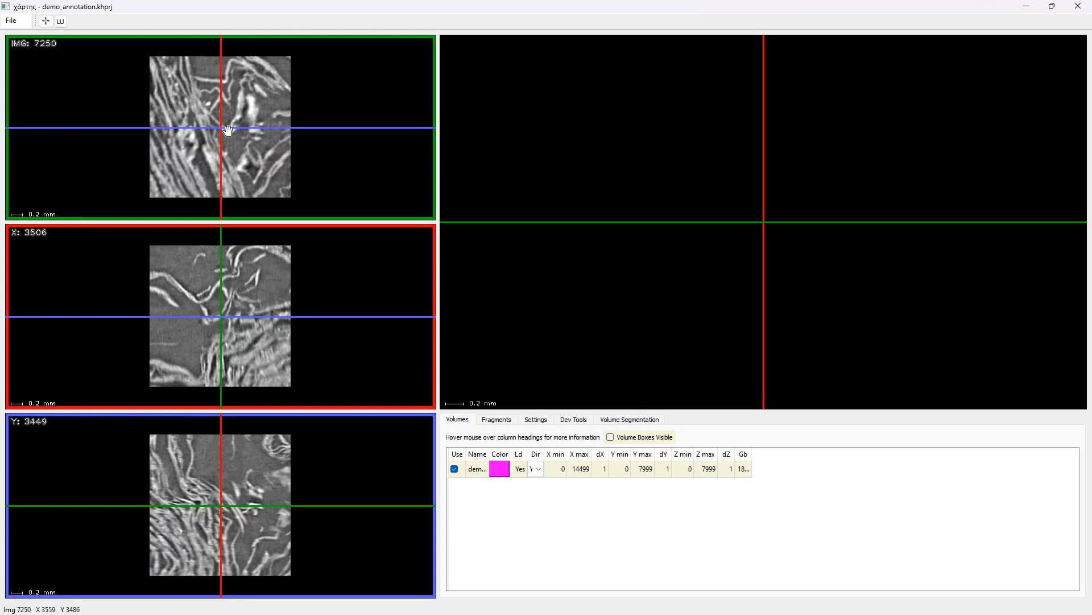
left_click_drag(216, 112, 255, 148)
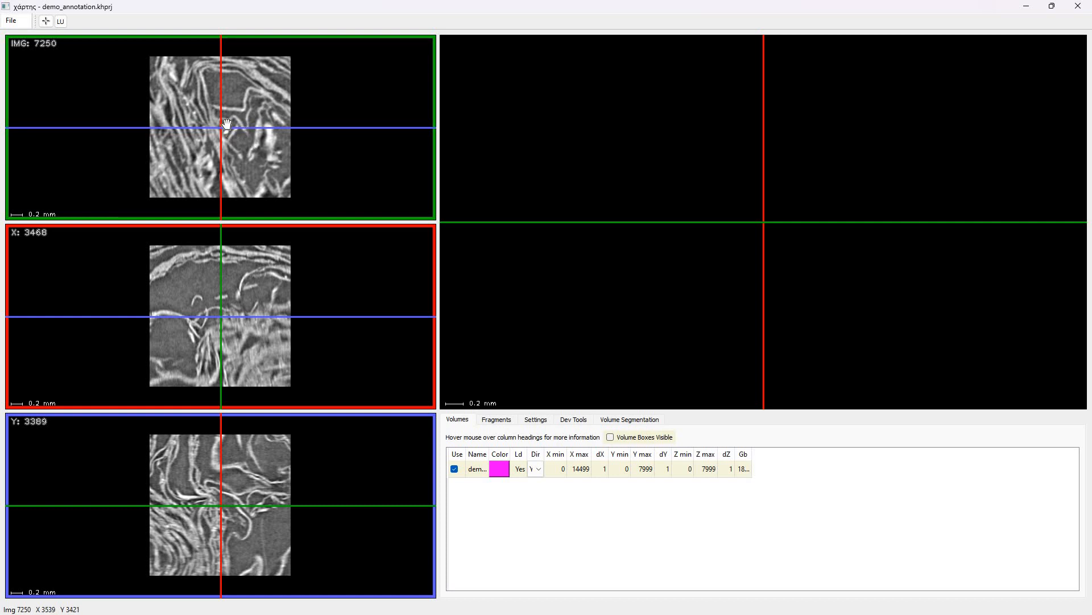
scroll(226, 130, "down", 3)
scroll(226, 130, "up", 2)
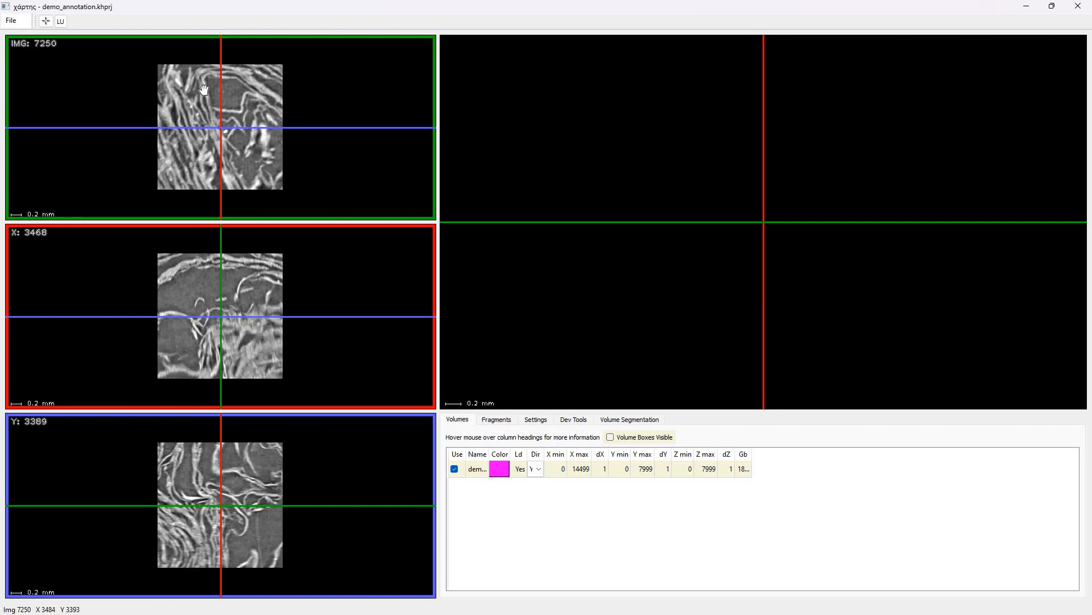
left_click_drag(258, 187, 226, 87)
left_click_drag(254, 174, 230, 117)
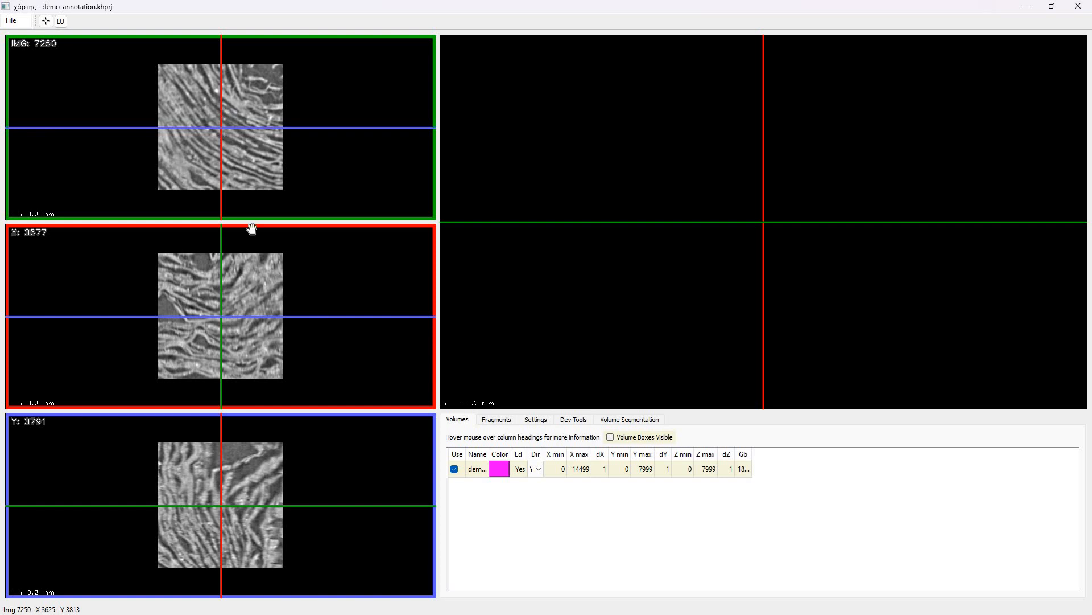
left_click_drag(245, 165, 221, 174)
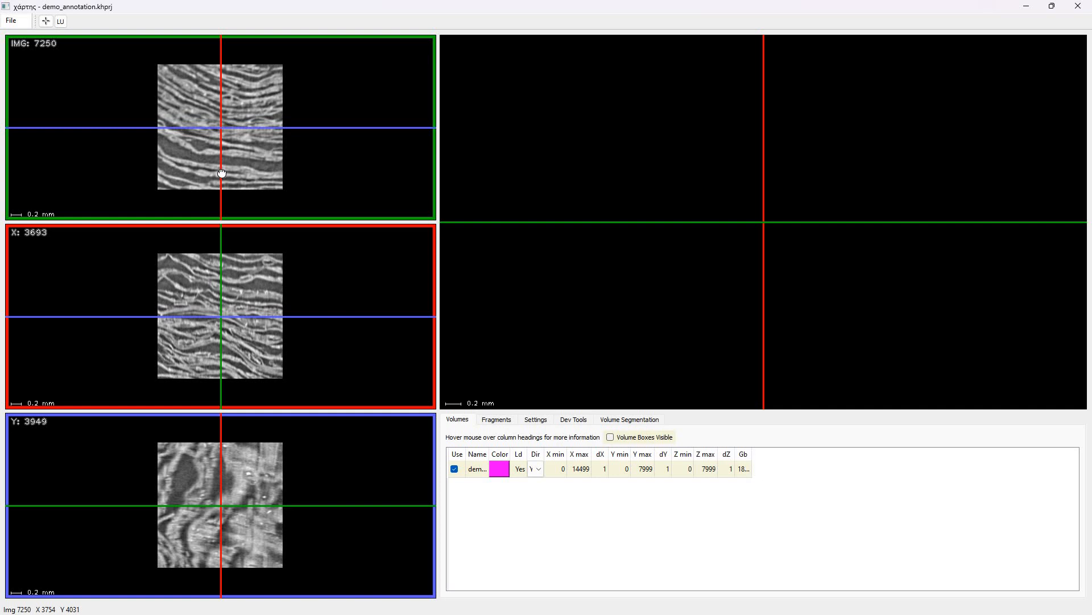
left_click_drag(227, 149, 276, 163)
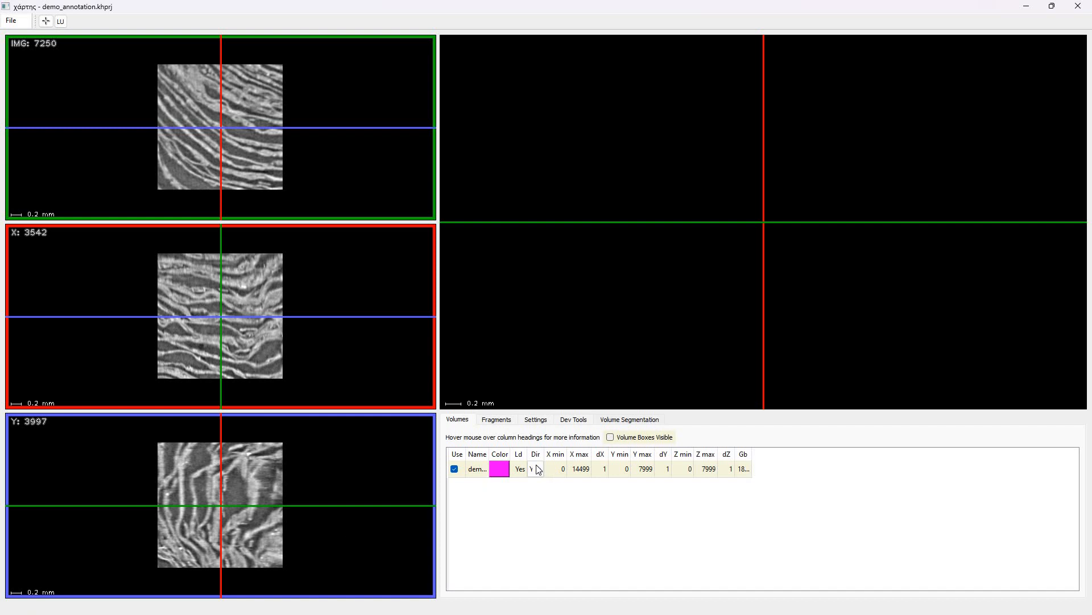
- Create a new saved-annotations store for volume segmentation in the Vesuvius/fast_cubes directory
left_click(629, 419)
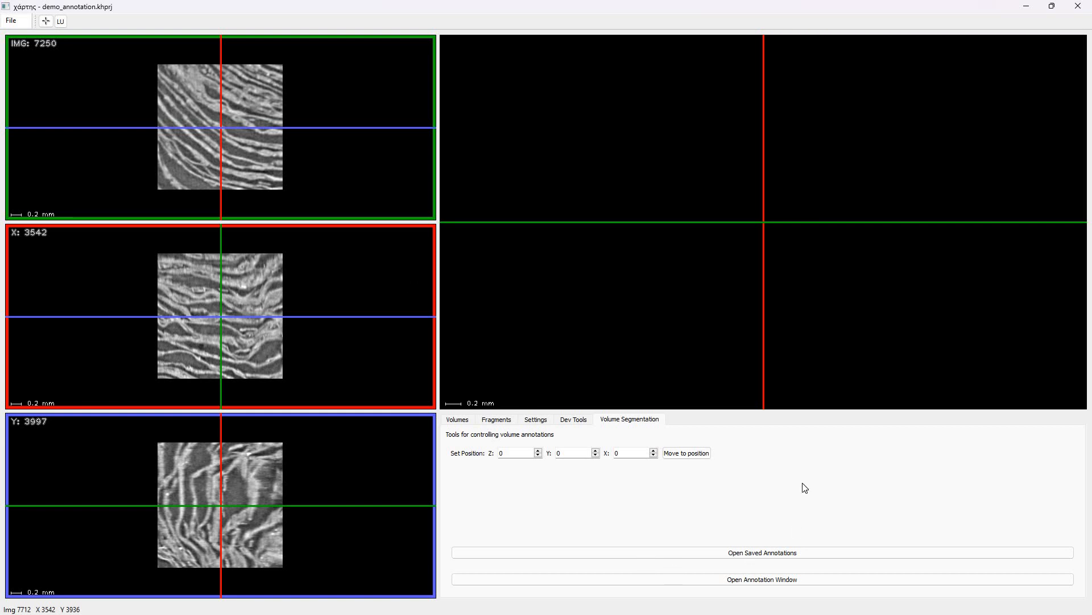
left_click(780, 552)
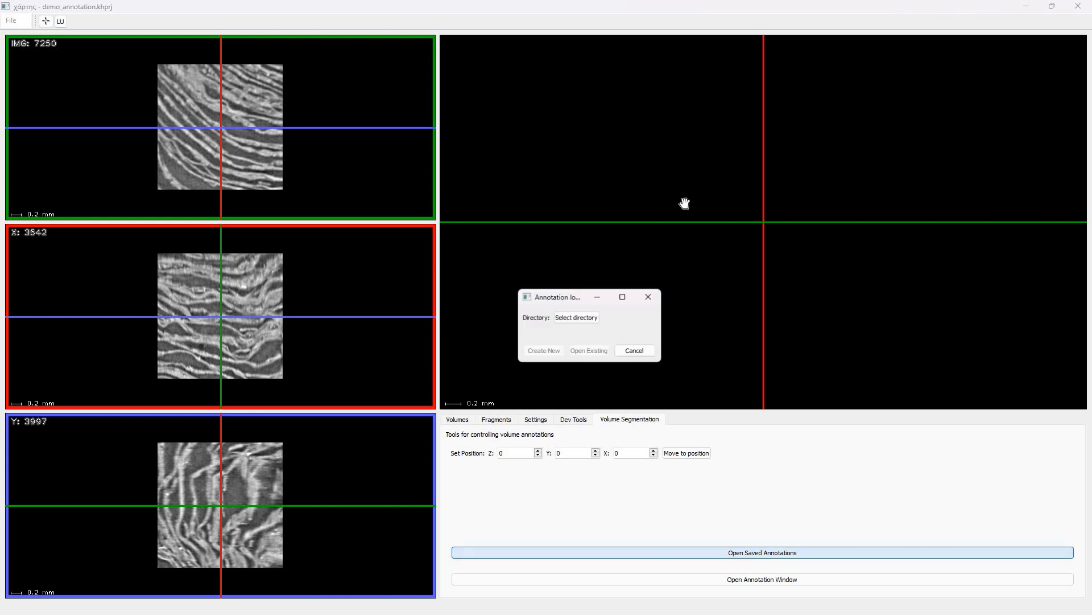
left_click(577, 318)
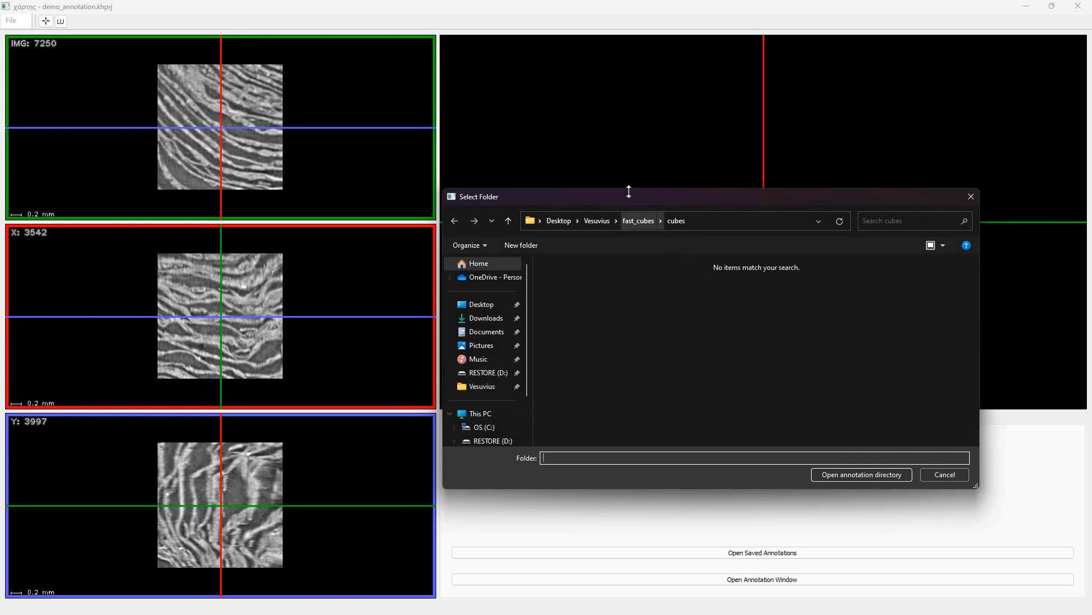
left_click(633, 221)
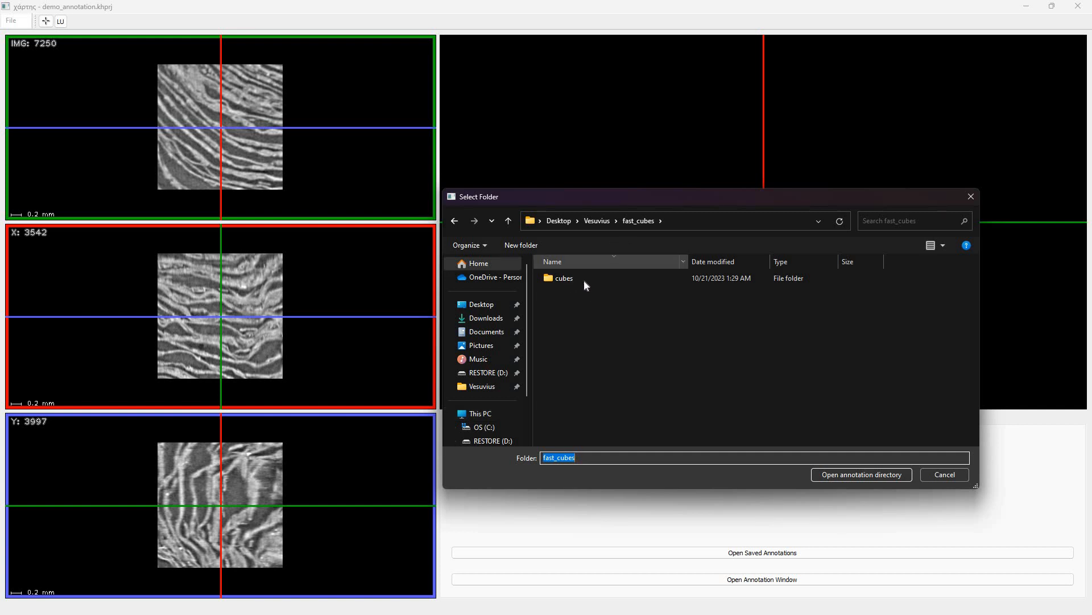
left_click(889, 476)
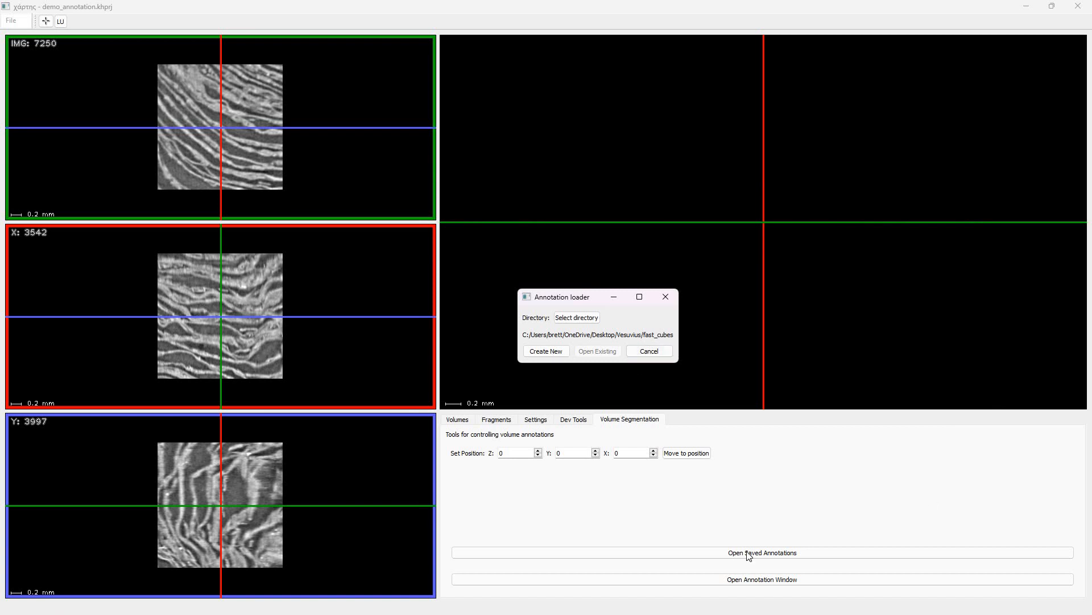
left_click(546, 351)
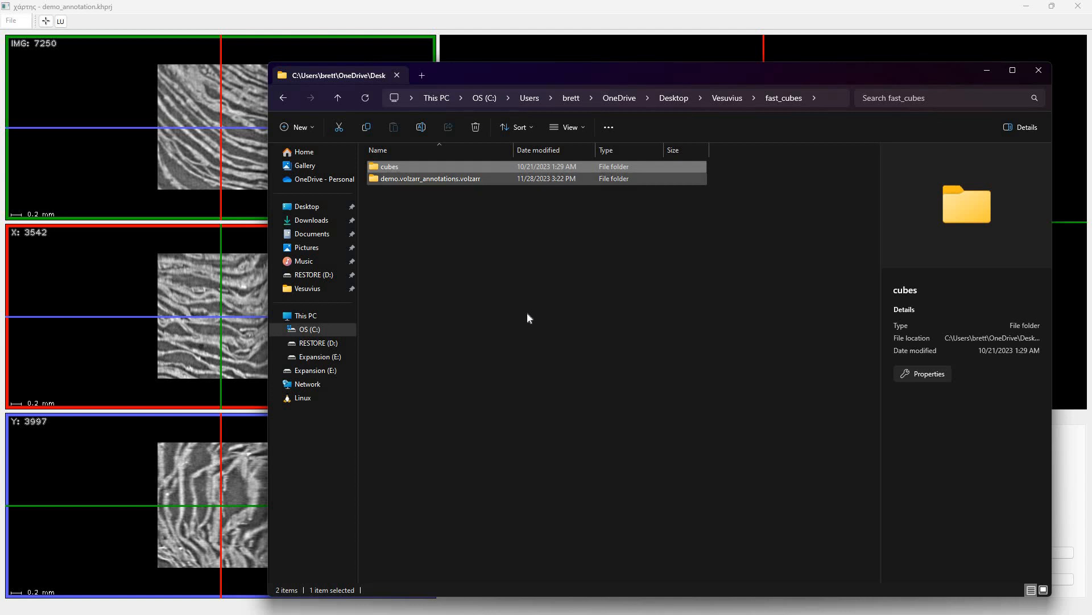
- Check the size and contents of the demo.volzarr_annotations.volzarr folder in its properties
right_click(456, 179)
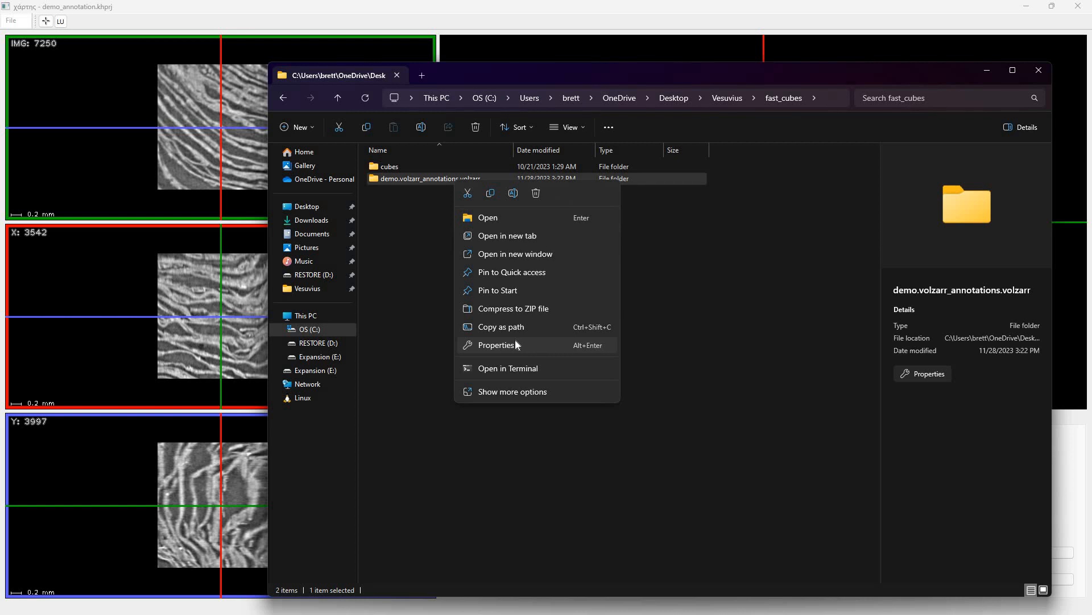
left_click(496, 345)
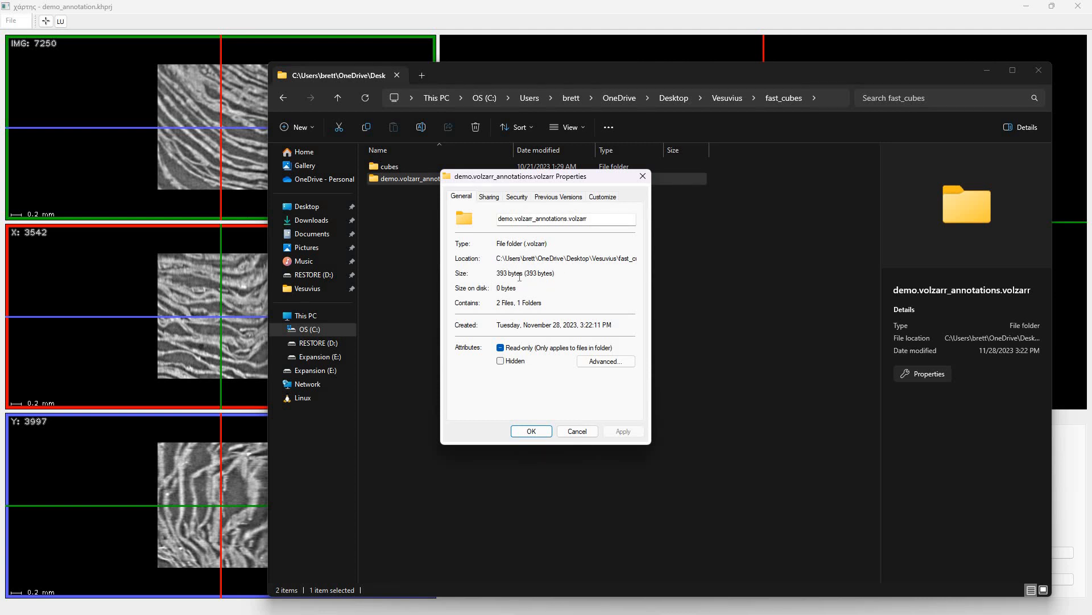
left_click(634, 178)
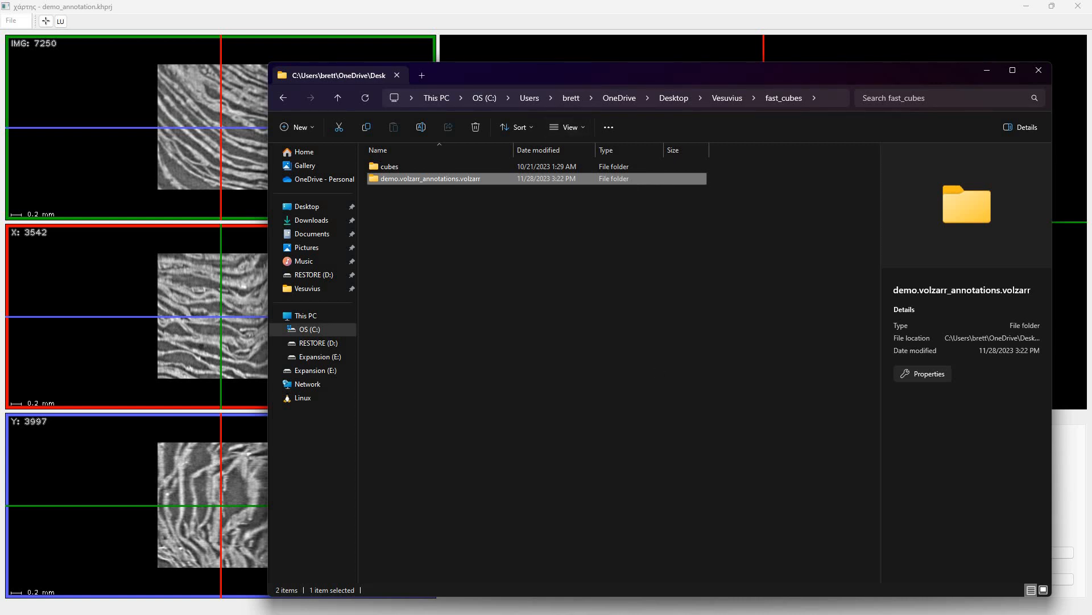
- Switch from File Explorer to the Volume Annotations window and enlarge it to fill the screen
left_click(683, 614)
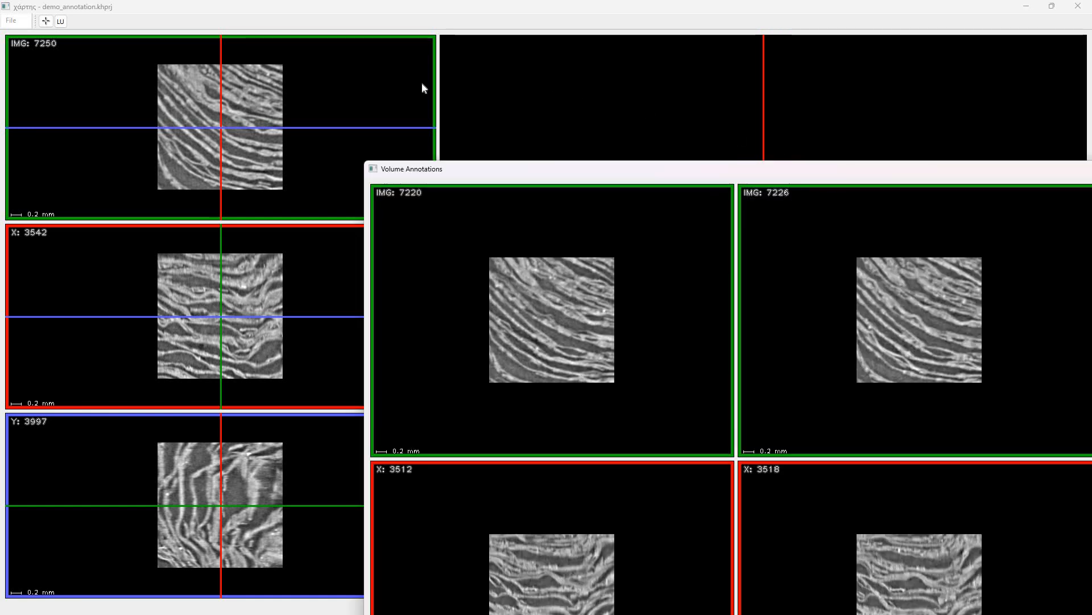
left_click_drag(422, 83, 452, 17)
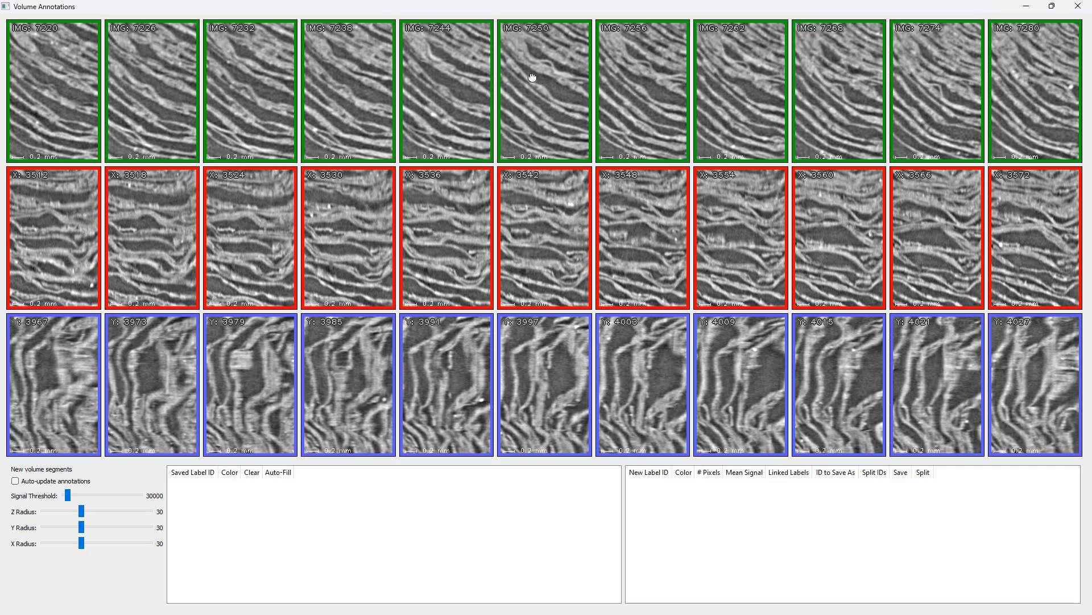
- Examine the scroll layers across several regions of the volume, looking for clearly separated sheets around slice IMG 7297
left_click_drag(532, 78, 547, 103)
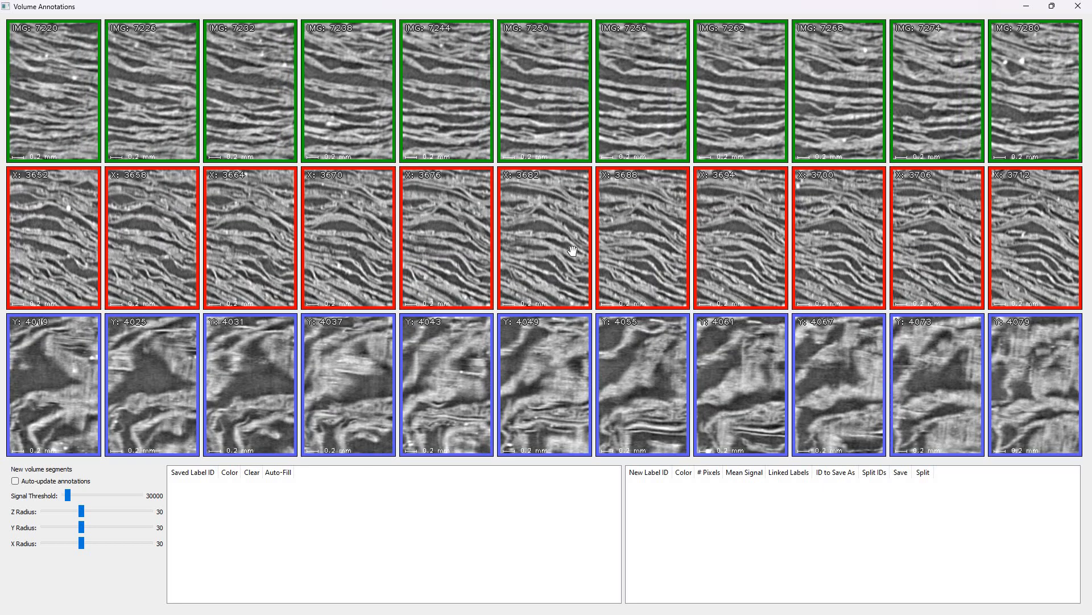
mouse_move(573, 251)
left_mouse_down()
mouse_move(574, 238)
mouse_move(553, 240)
mouse_move(581, 236)
mouse_move(570, 235)
left_mouse_up()
scroll(574, 74, "down", 3)
left_click_drag(574, 75, 667, 115)
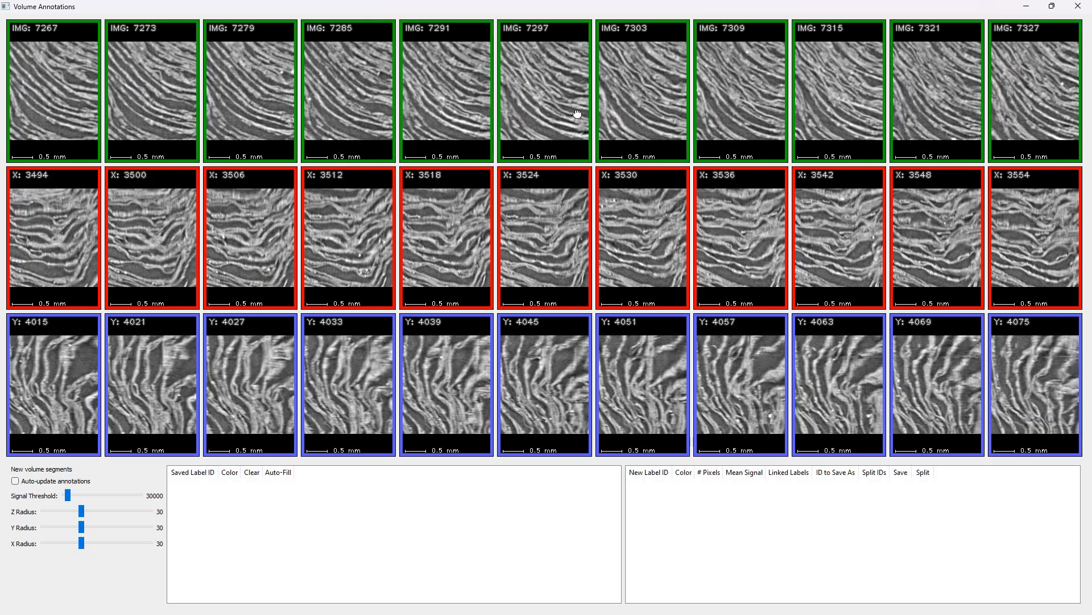
left_click_drag(574, 71, 556, 92)
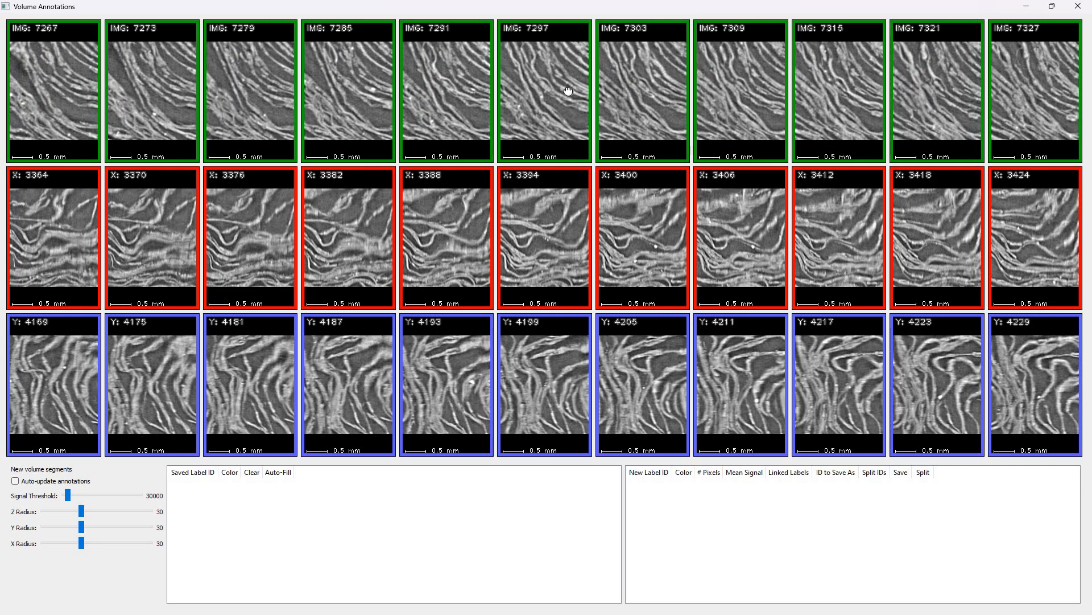
mouse_move(567, 91)
left_mouse_down()
mouse_move(595, 103)
mouse_move(558, 91)
left_mouse_up()
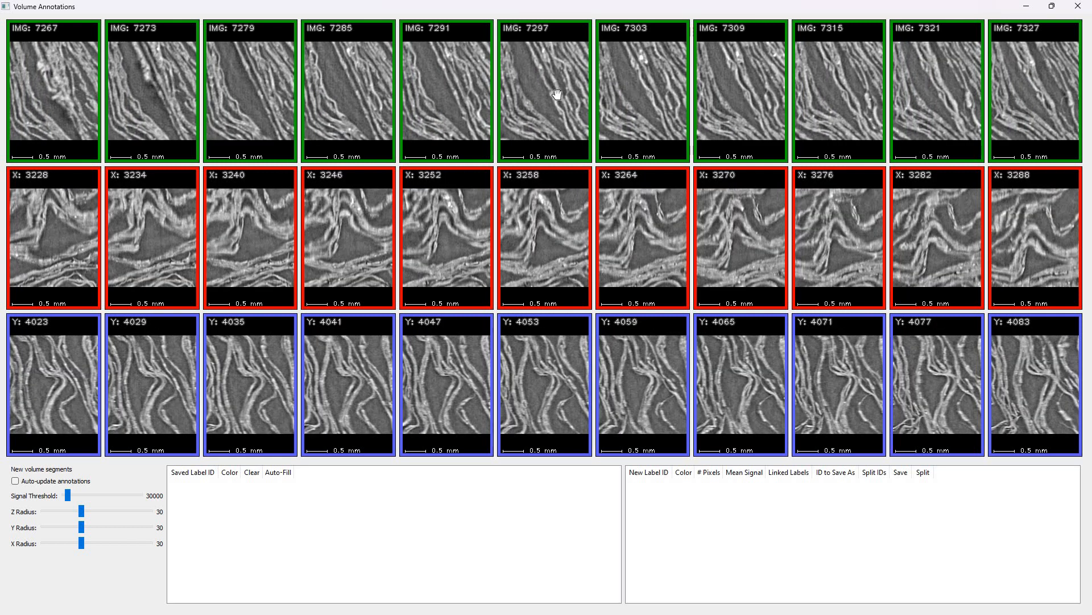
left_click_drag(557, 94, 551, 95)
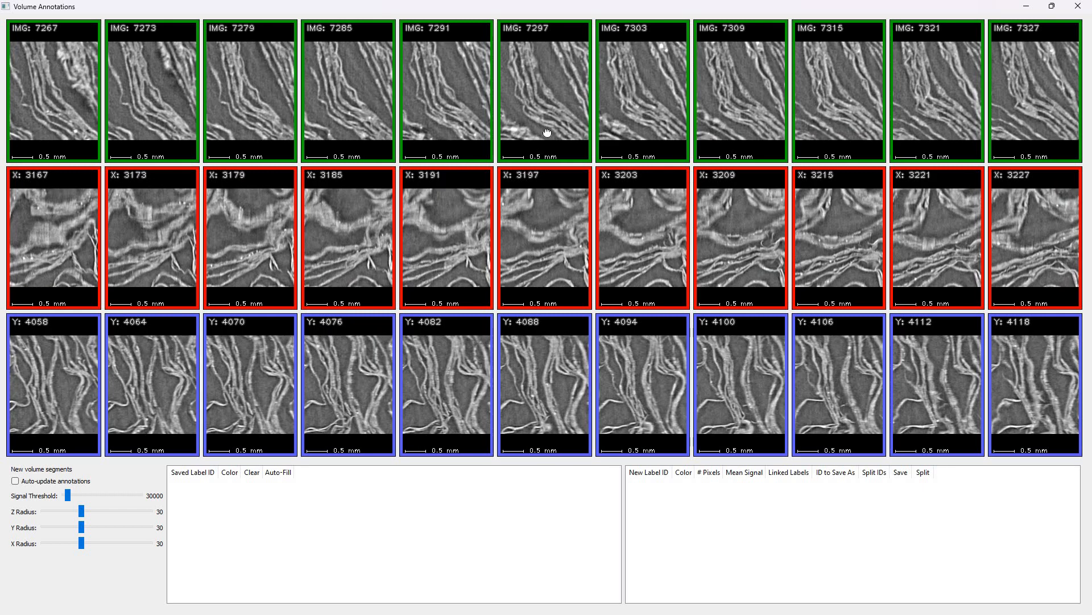
left_click_drag(547, 132, 547, 73)
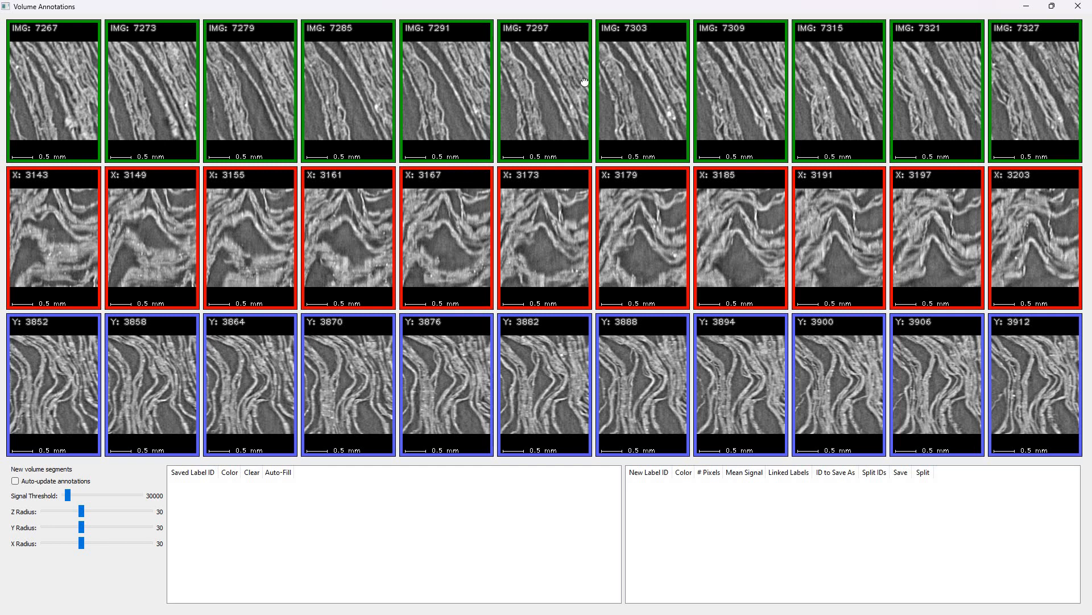
left_click_drag(533, 91, 530, 90)
scroll(529, 90, "up", 2)
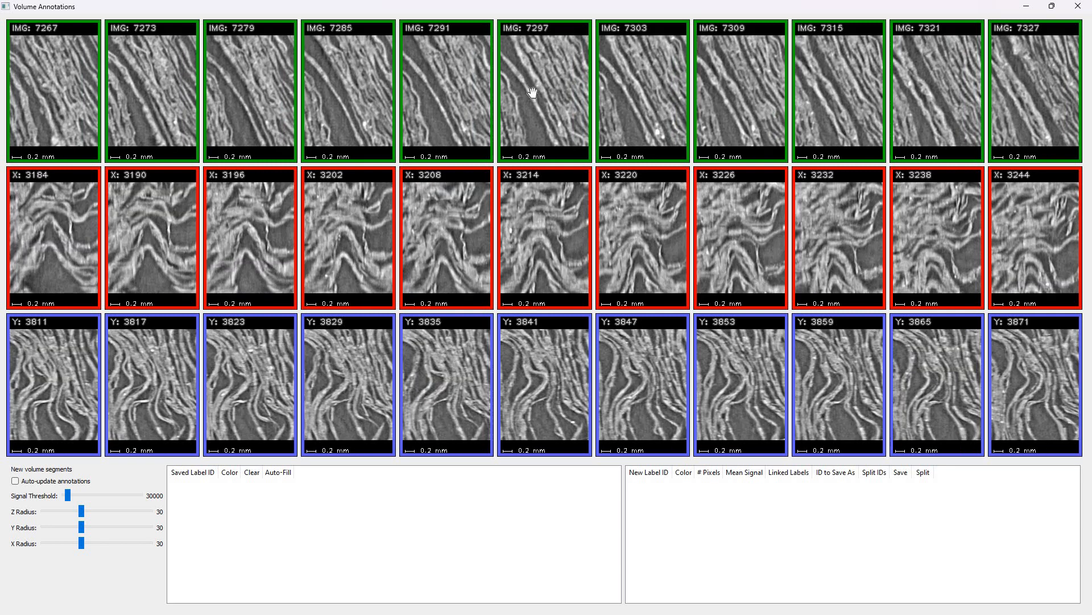
- Turn on auto-update for annotations and recentre along the sheet around slice IMG 7297 to inspect the new segment labels
left_click_drag(468, 383, 187, 442)
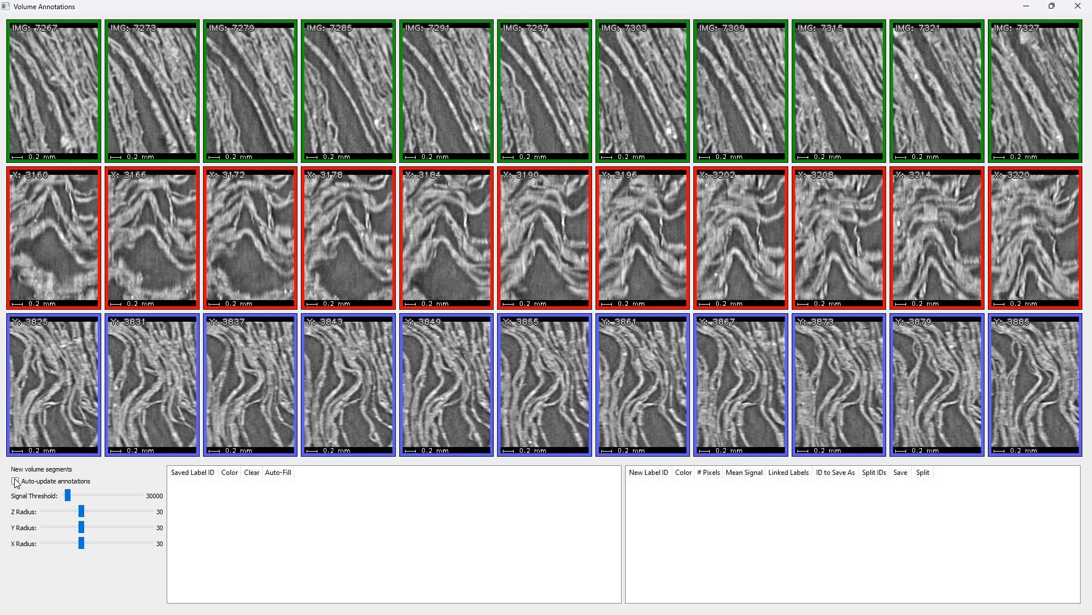
left_click(354, 367)
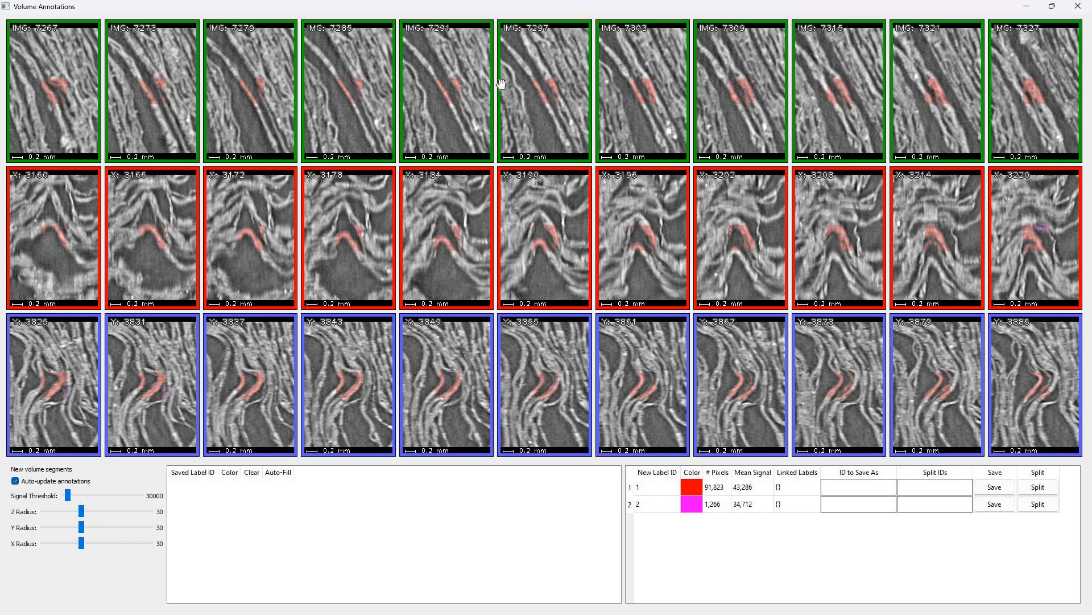
left_click(556, 88)
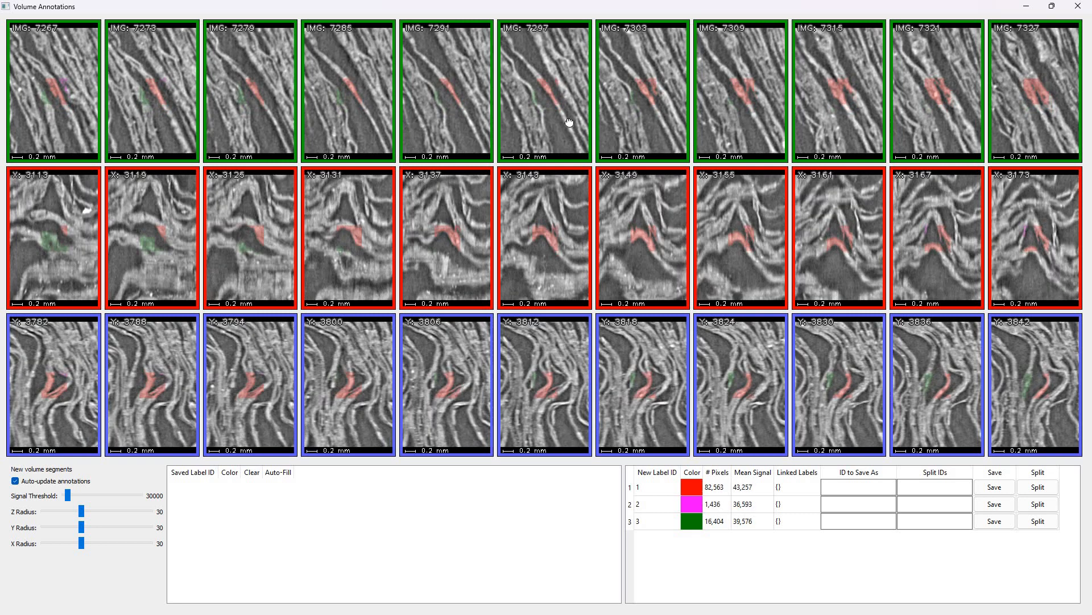
left_click(569, 122)
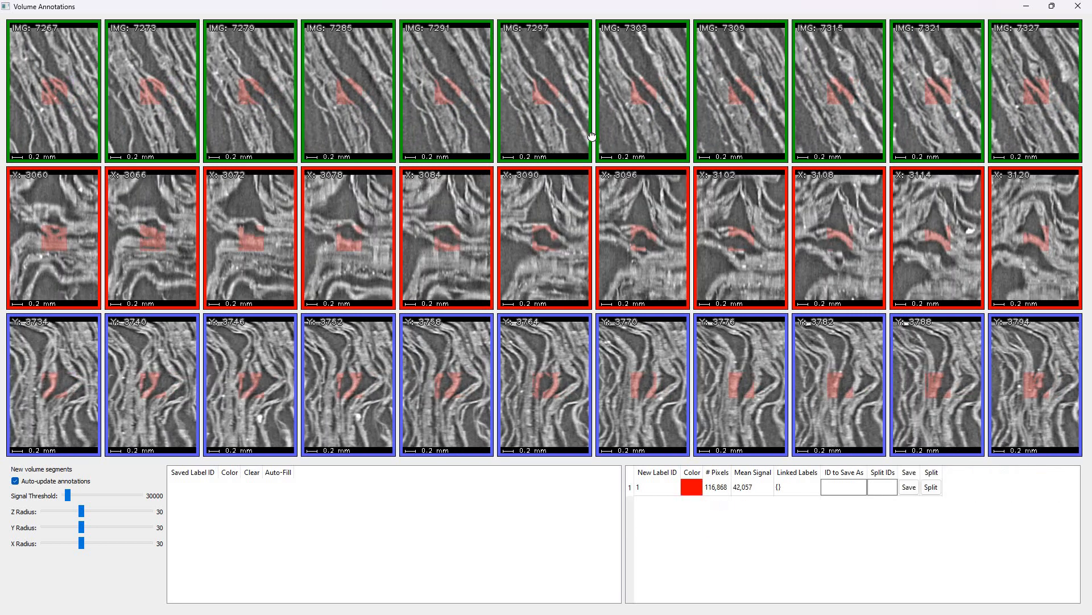
left_click_drag(591, 137, 596, 147)
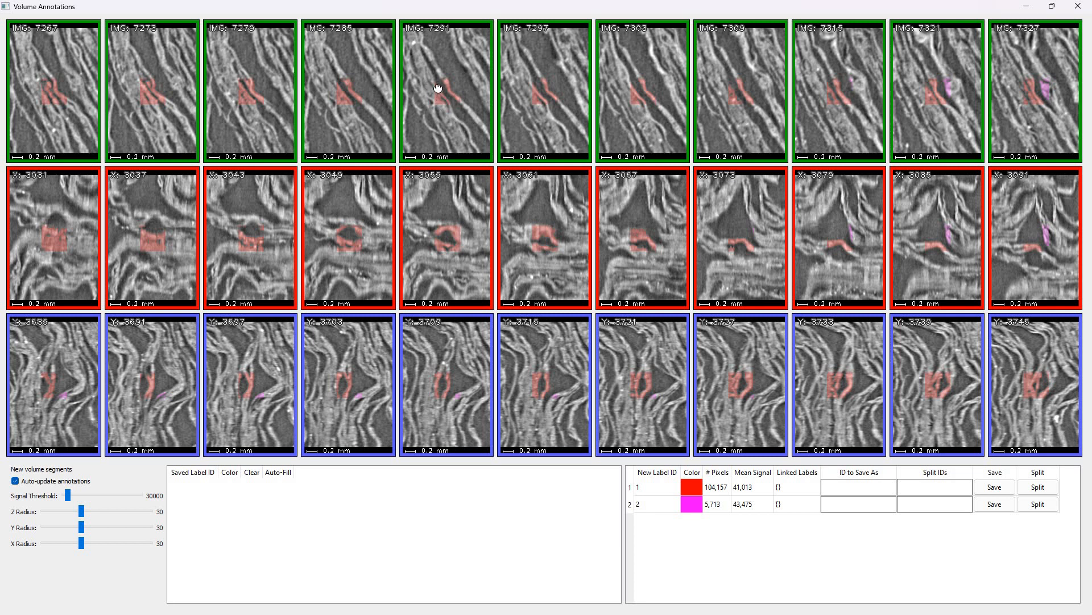
left_click(954, 79)
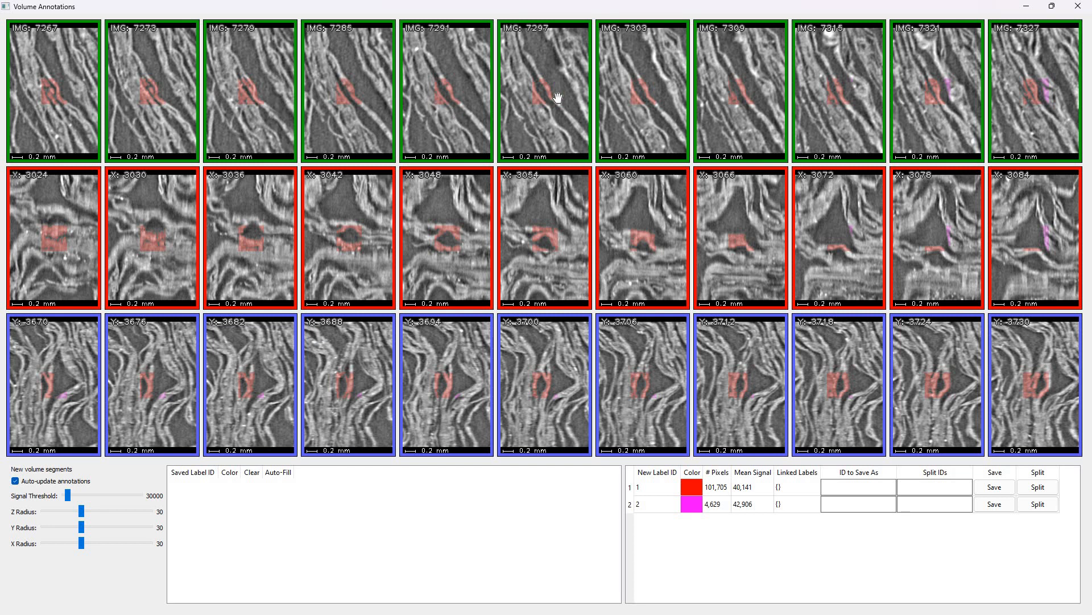
left_click_drag(552, 94, 541, 73)
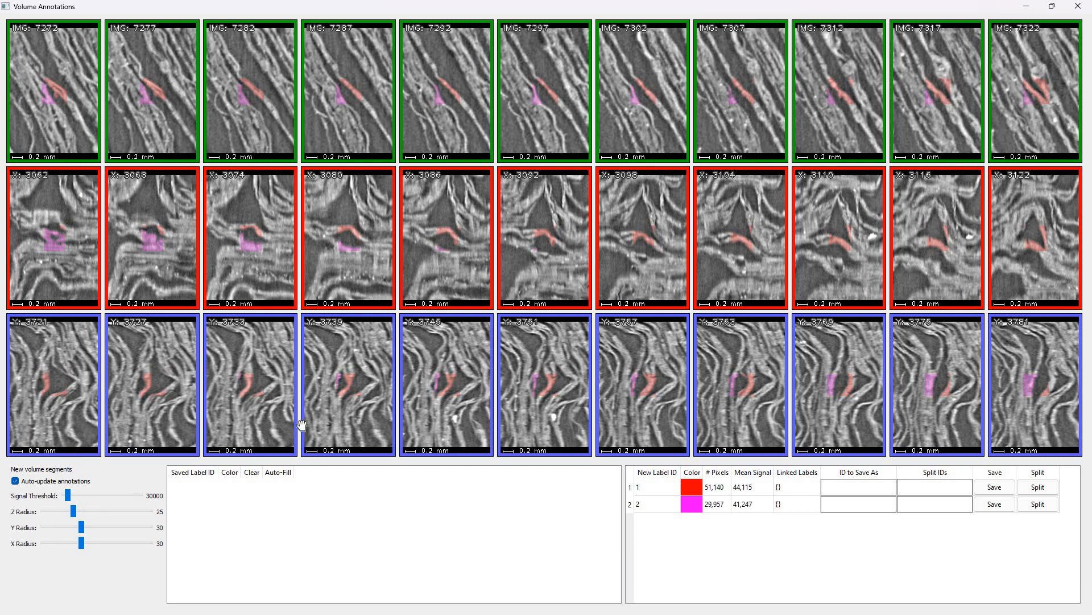
- Reduce the Z radius to 20 and save new label 1 under ID 1000
left_click(53, 511)
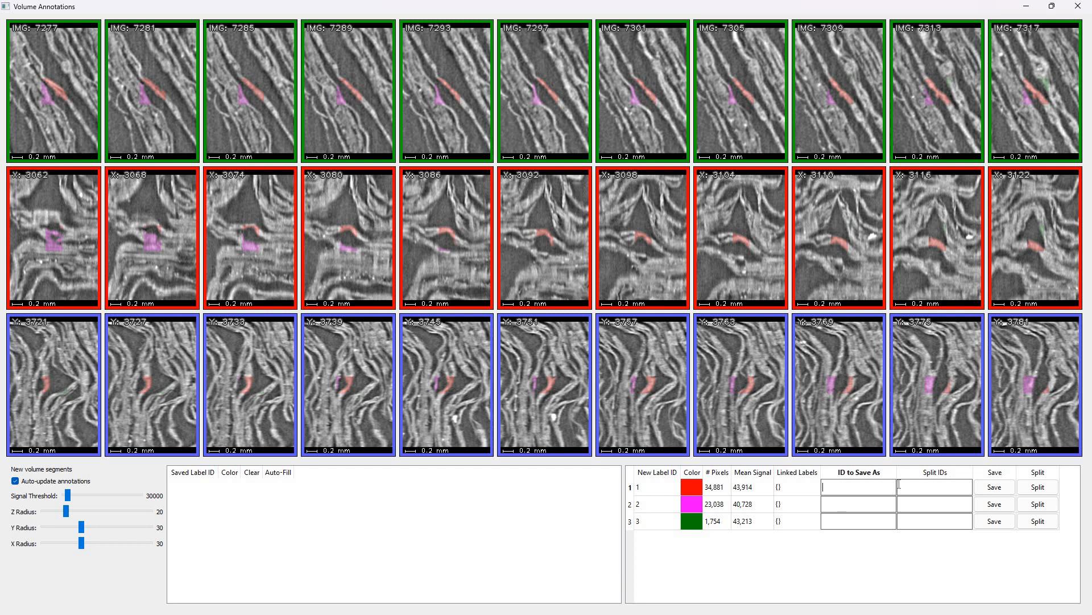
type("000")
left_click(994, 487)
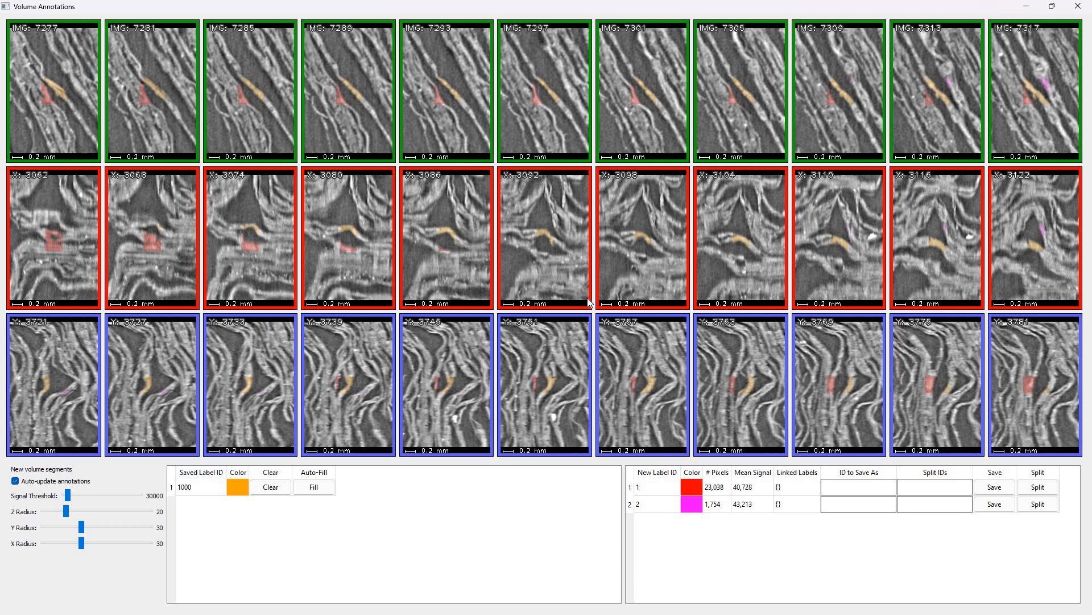
- Check the size of the demo.volzarr_annotations.volzarr folder in its properties in File Explorer, and return to the Volume Annotations window
left_click_drag(268, 611, 467, 67)
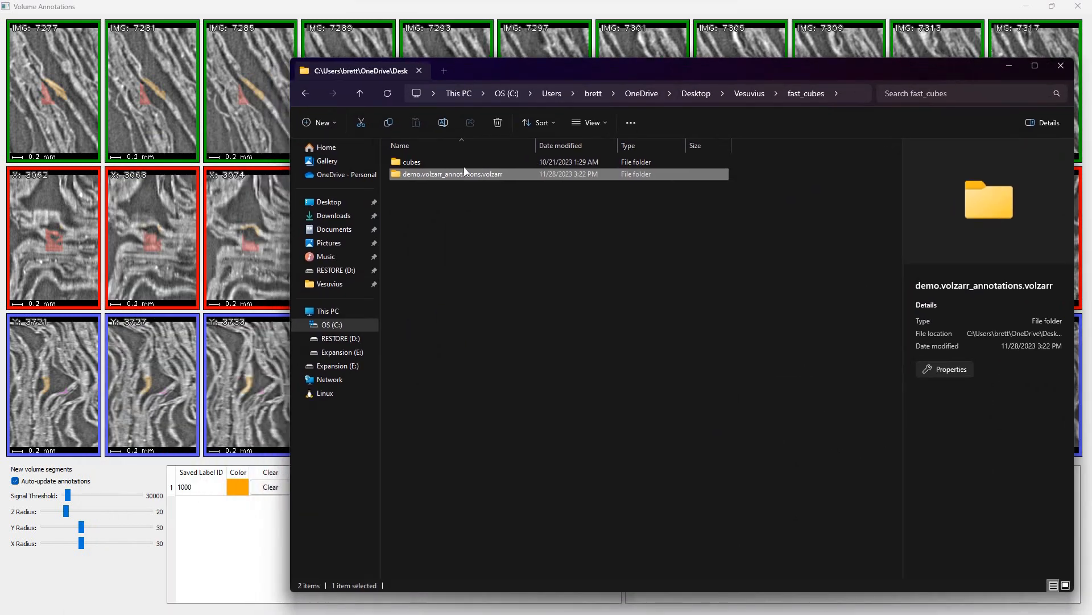
left_click(460, 181)
right_click(460, 177)
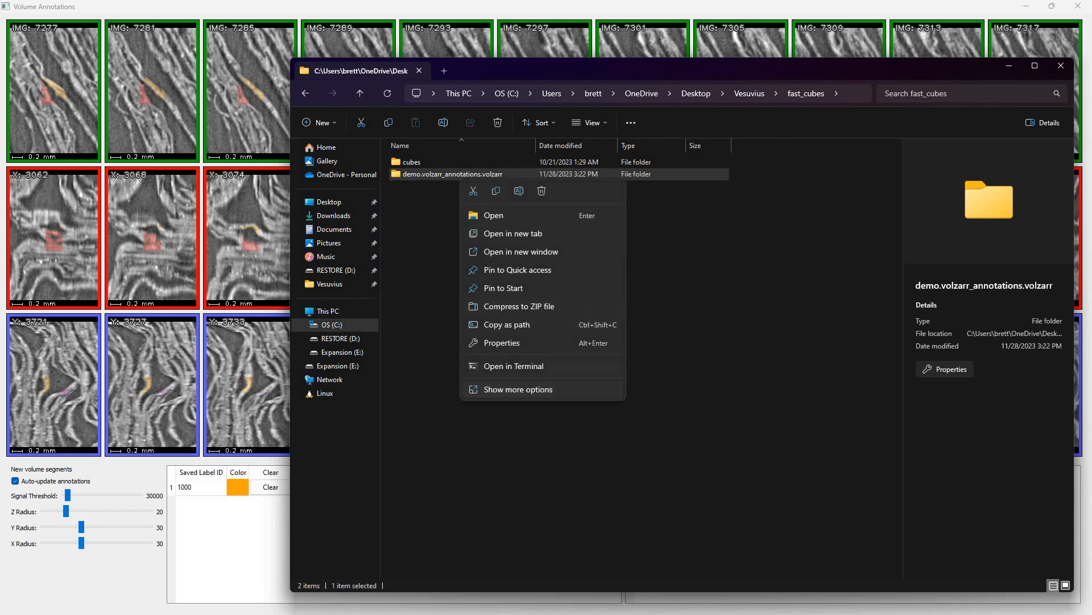
left_click(504, 343)
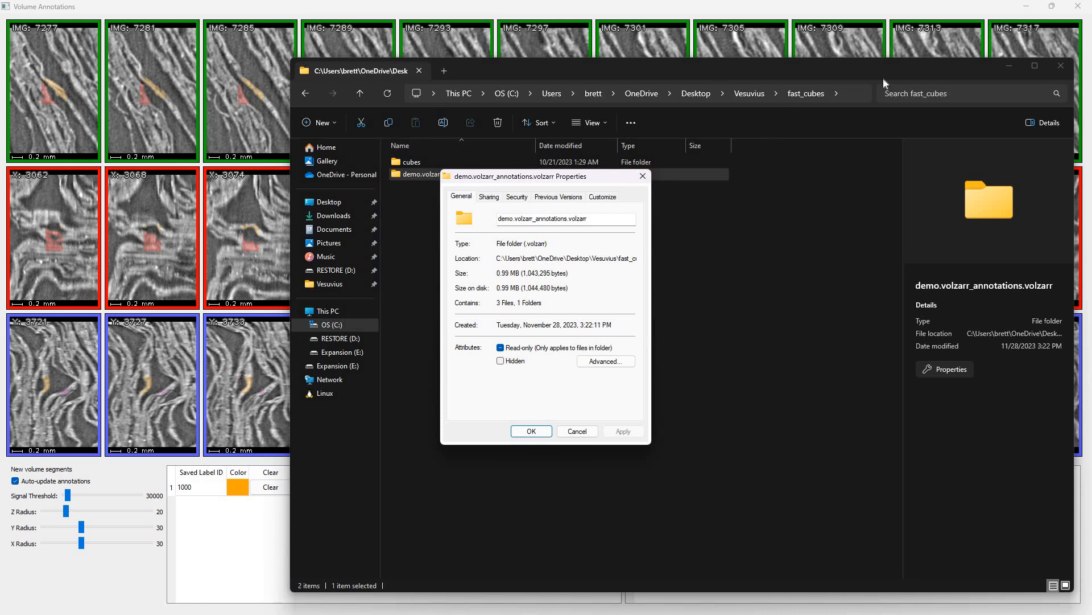
left_click(643, 176)
left_click_drag(643, 70, 603, 614)
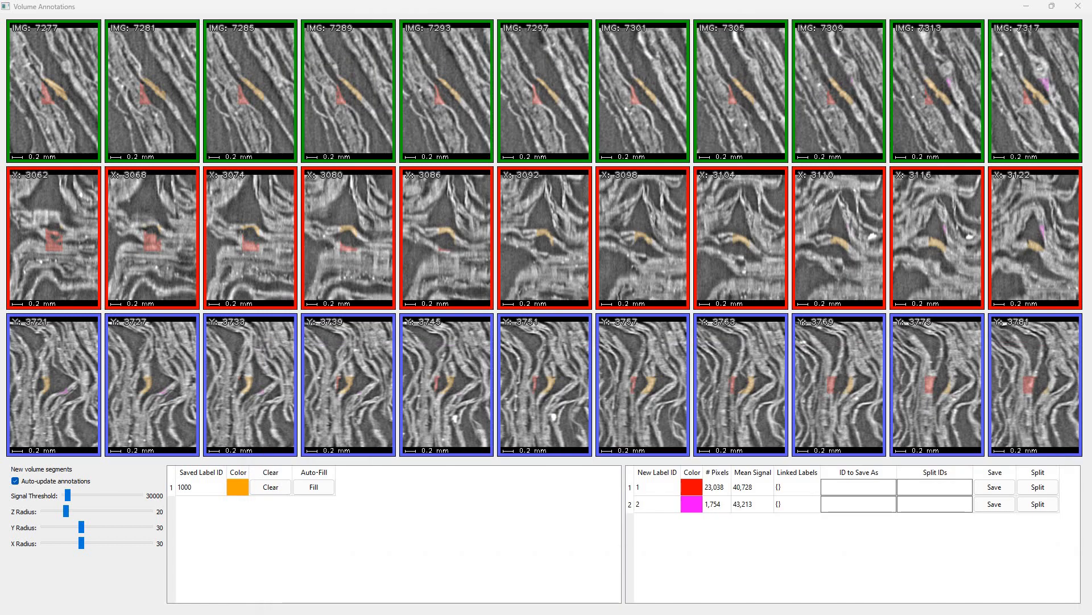
- Centre on the stretch of sheet adjoining saved label 1000 and split new label 2 that links to it
left_click(460, 113)
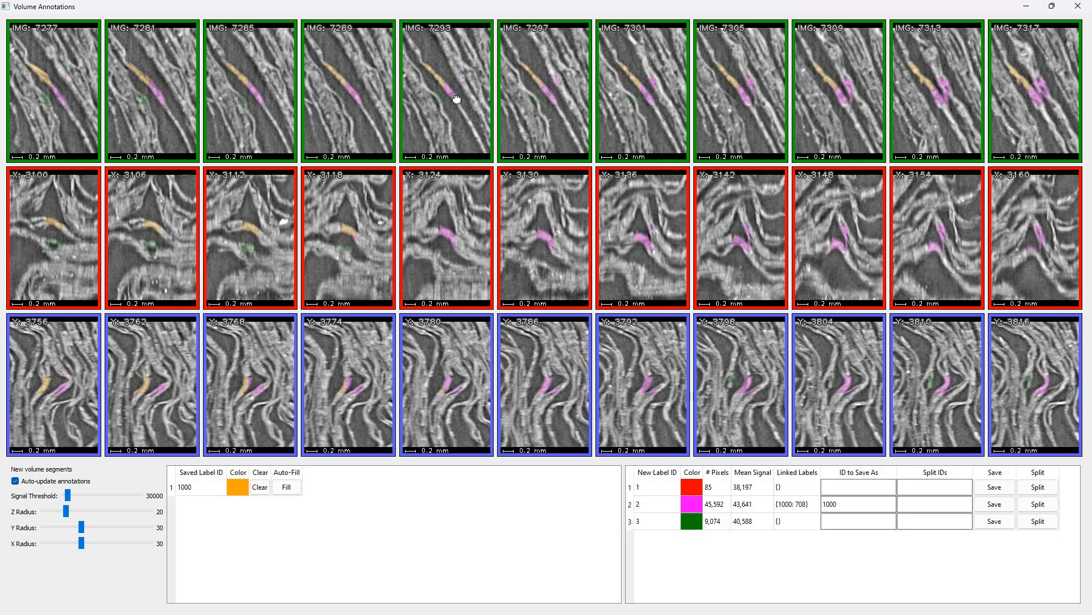
left_click_drag(457, 99, 457, 101)
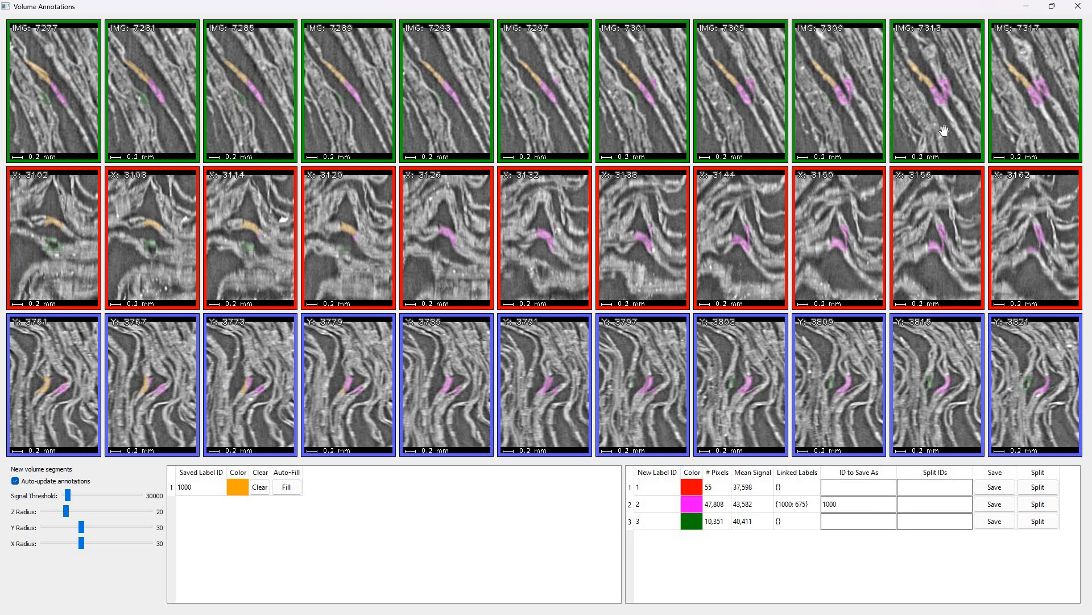
left_click_drag(953, 108, 951, 108)
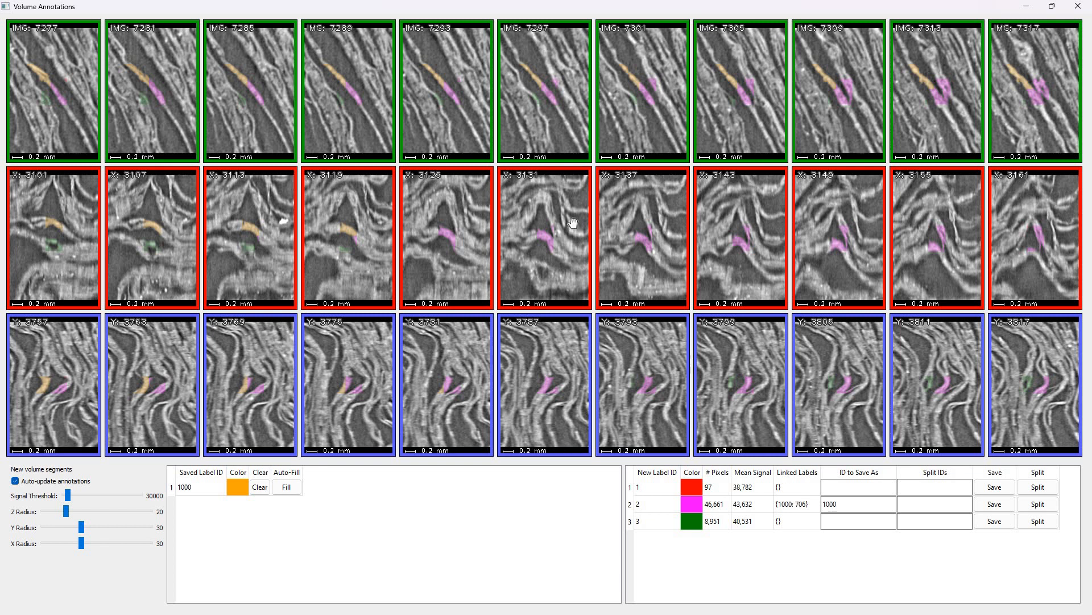
left_click(1038, 504)
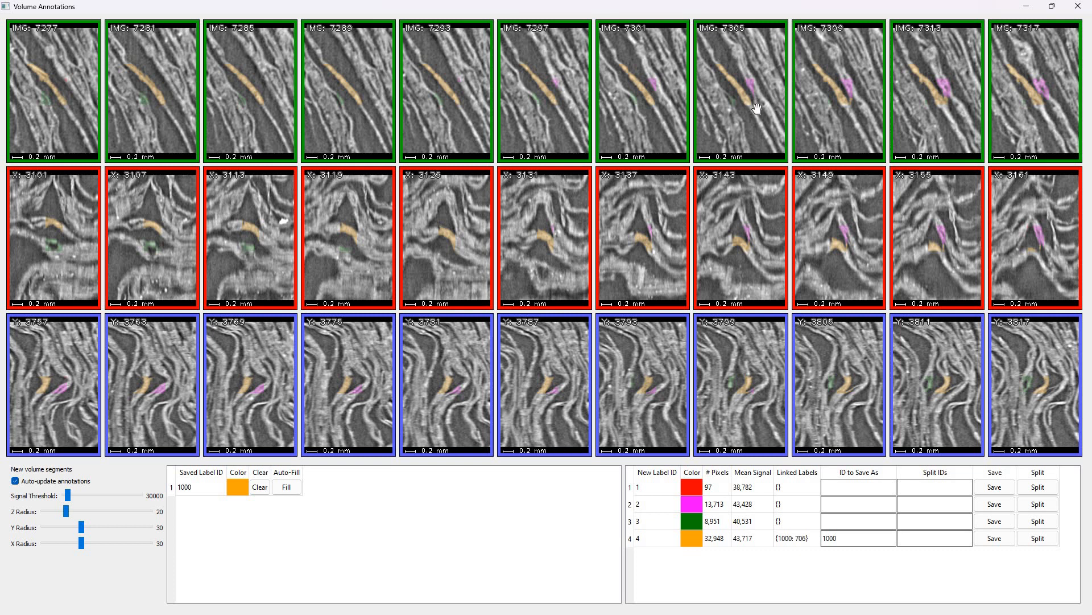
- Split new label 1 beside the saved segment and save the separated sheet portion, new label 4, as 1000
scroll(756, 108, "up", 5)
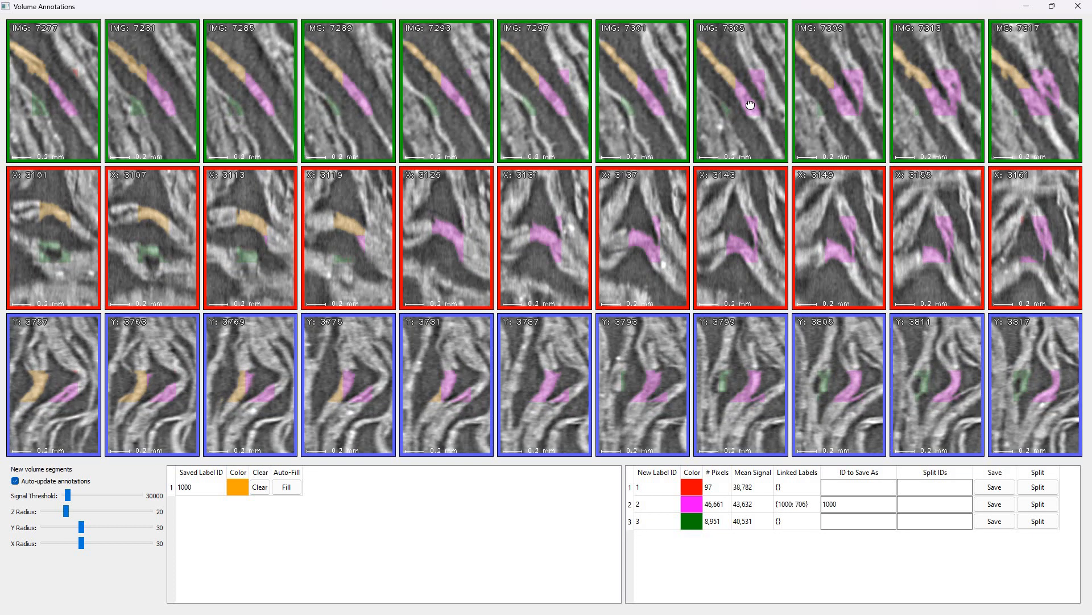
left_click_drag(753, 108, 750, 106)
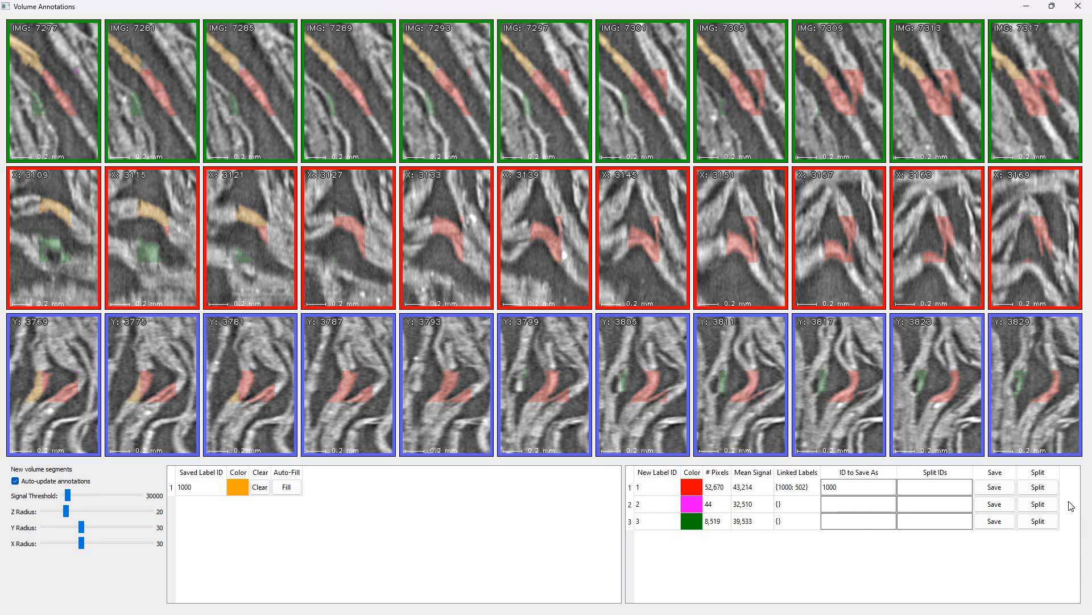
left_click(1046, 488)
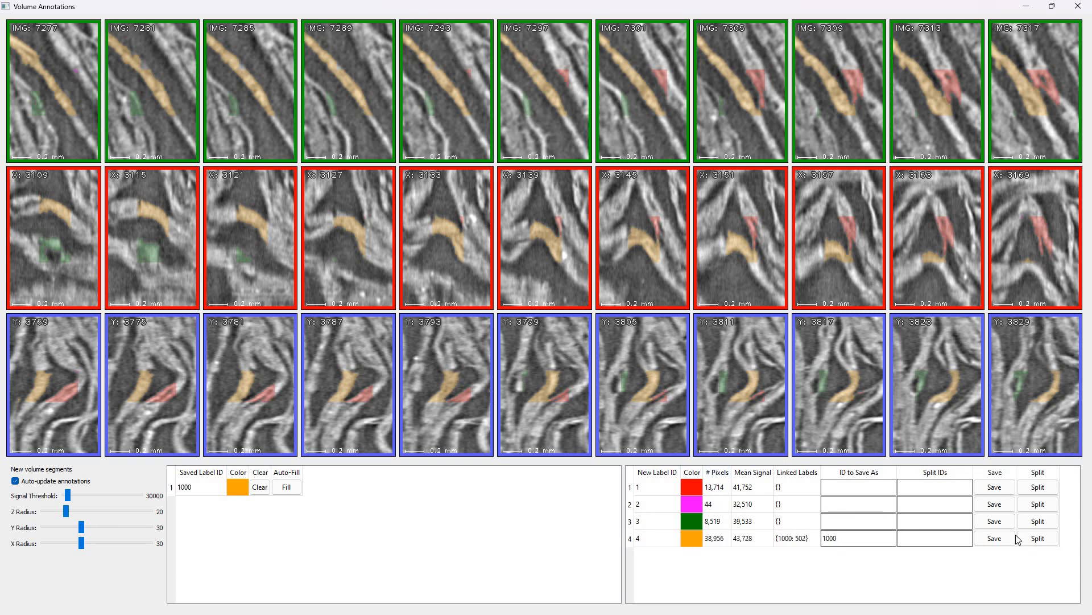
left_click(999, 540)
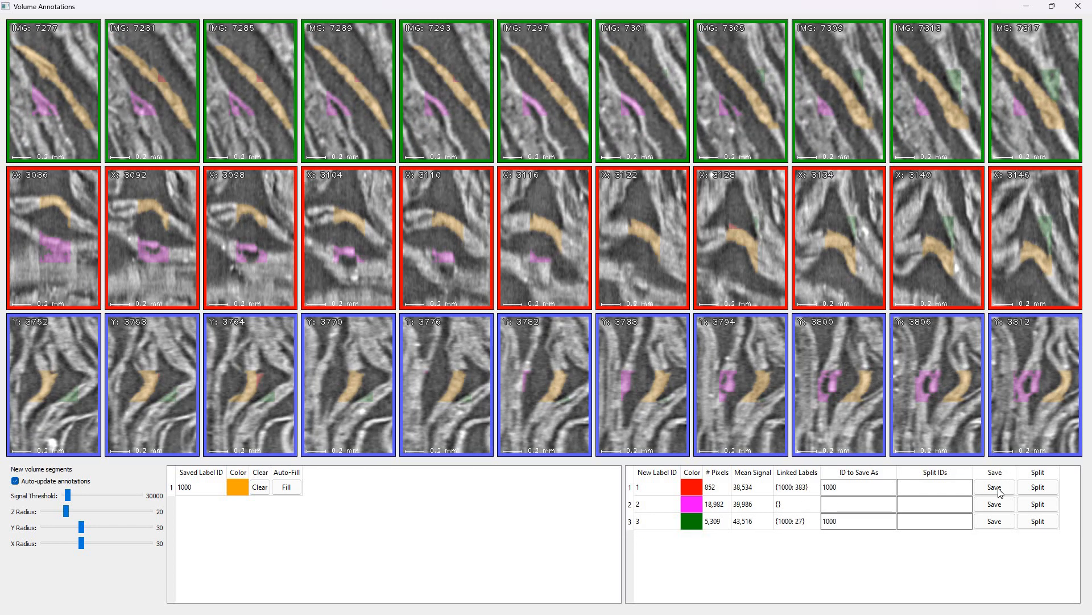
- Extend saved label 1000 further along the sheet by saving the adjoining linked labels under ID 1000 in three successive regions
left_click(1000, 488)
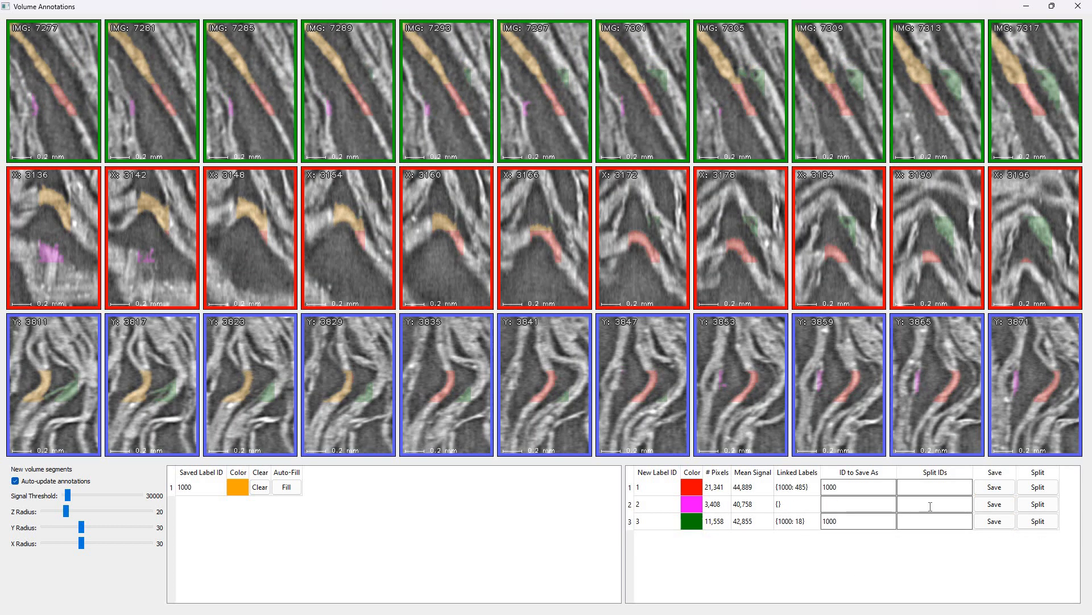
left_click(1005, 489)
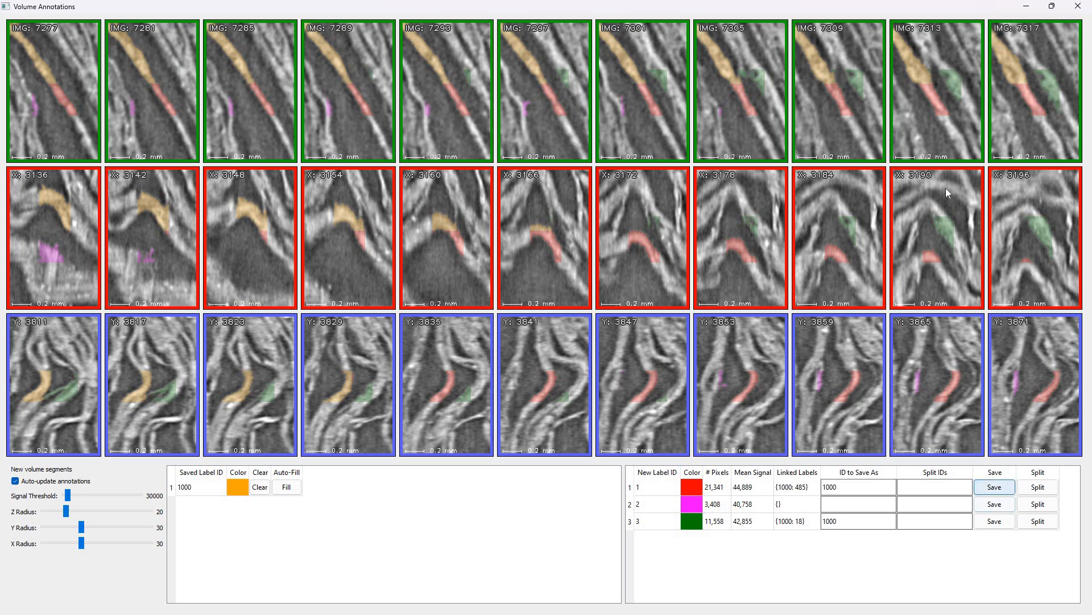
left_click_drag(923, 118, 915, 113)
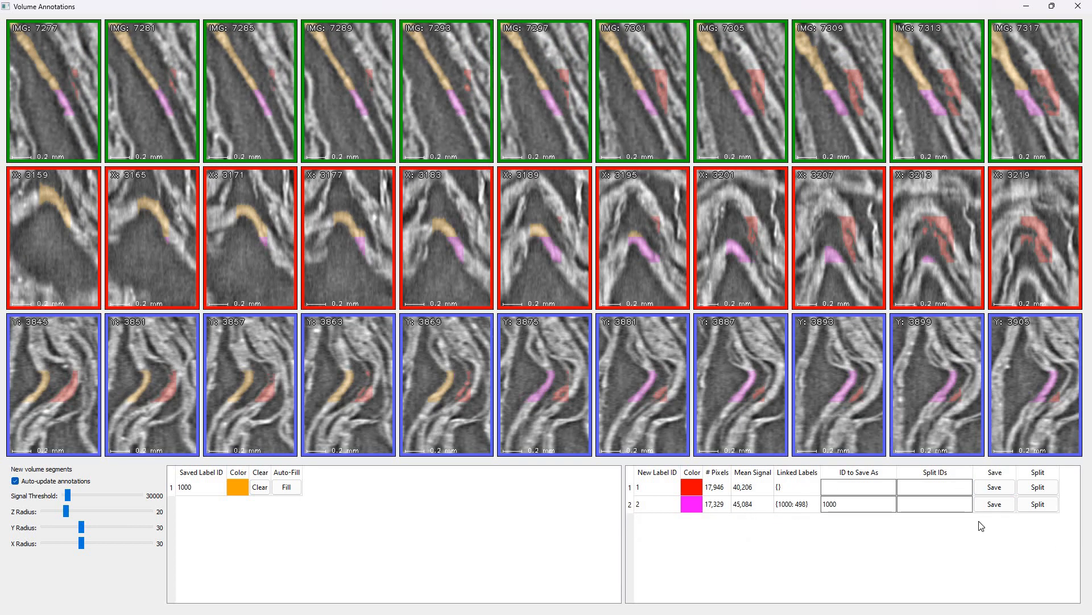
left_click(994, 504)
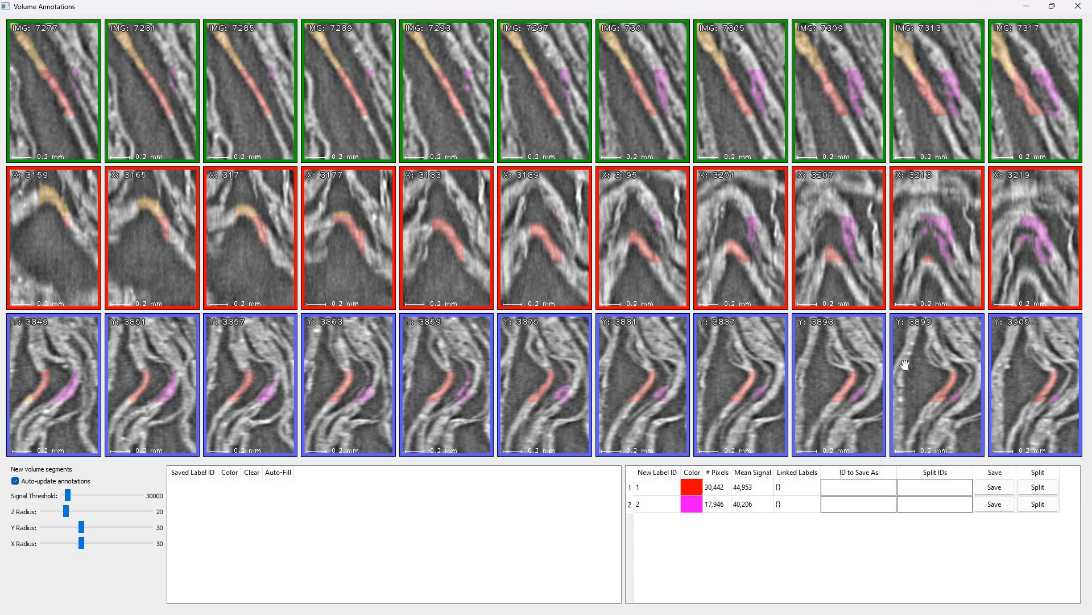
- Save new label 1 under ID 1000 in the cleared region and run auto-fill on saved label 1000
left_click(859, 488)
left_click(995, 488)
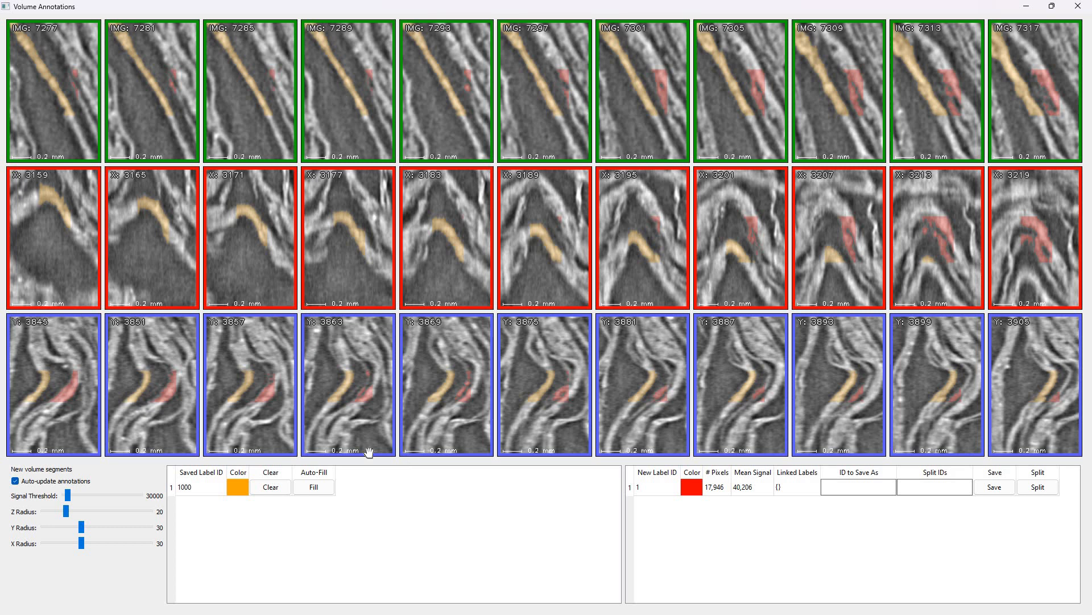
left_click(324, 489)
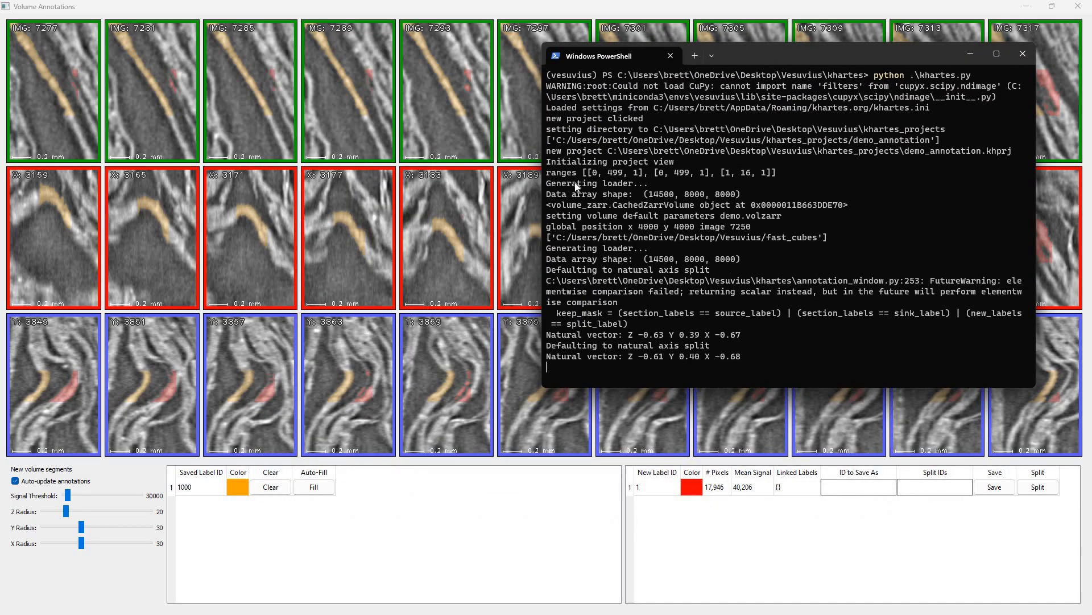
left_click(318, 492)
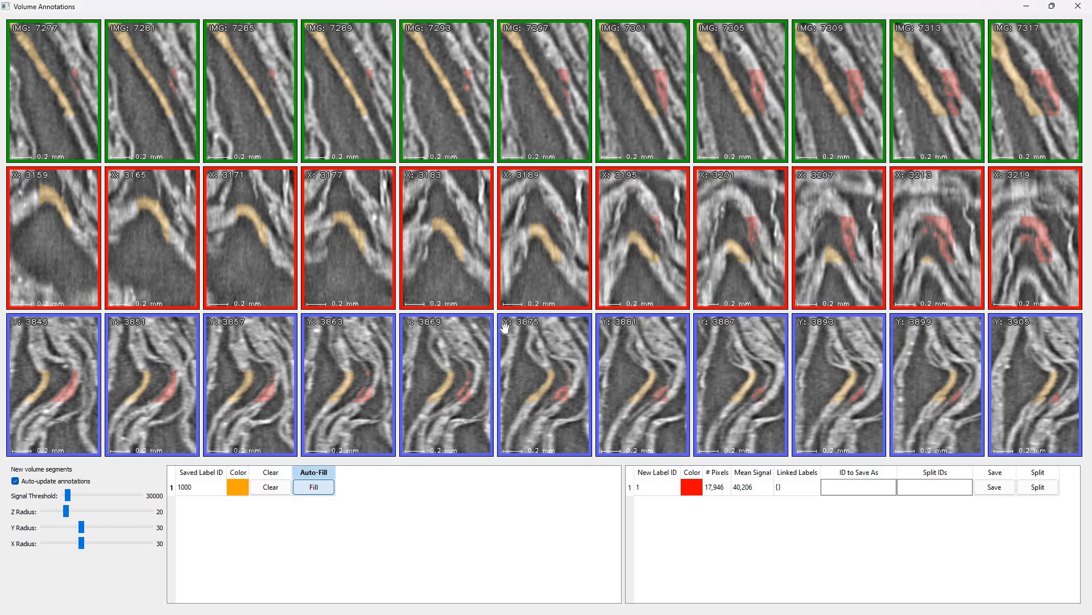
- Switch to Windows PowerShell to examine the auto-fill log for label 1000, and return to the Volume Annotations window
key("alt+Tab")
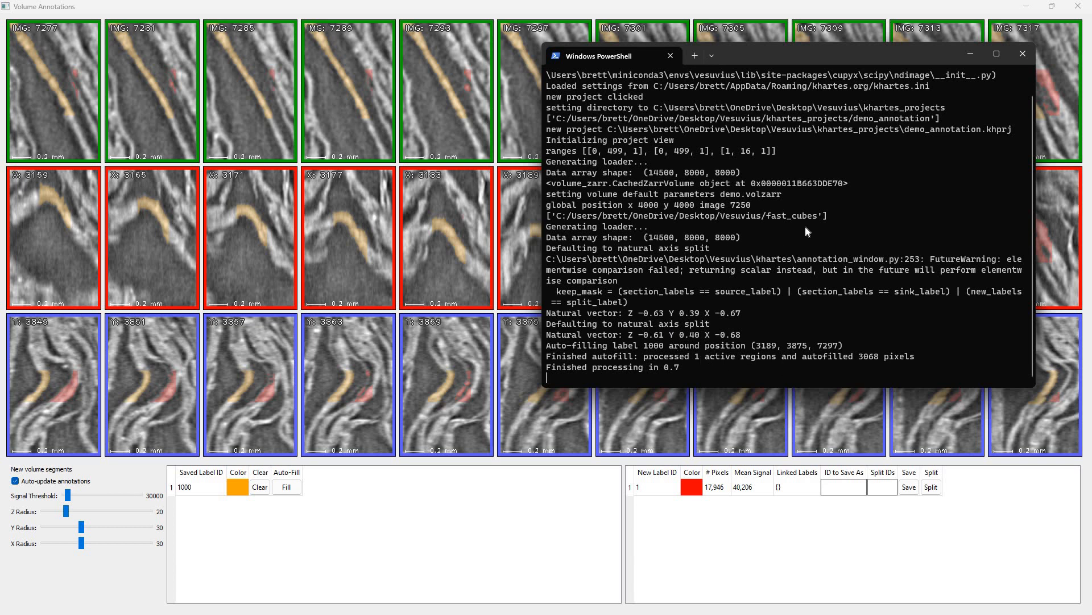
left_click_drag(758, 50, 780, 167)
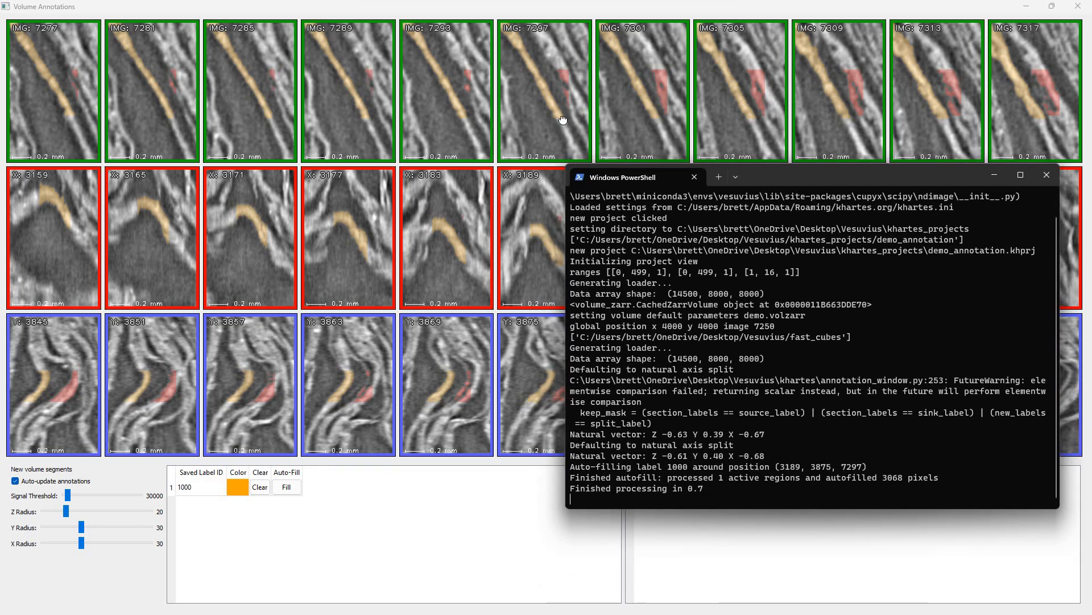
left_click(557, 114)
- Extend saved label 1000 along the sheet by saving adjoining label 2 in two successive regions, splitting new label 1 before the second save
left_click(547, 84)
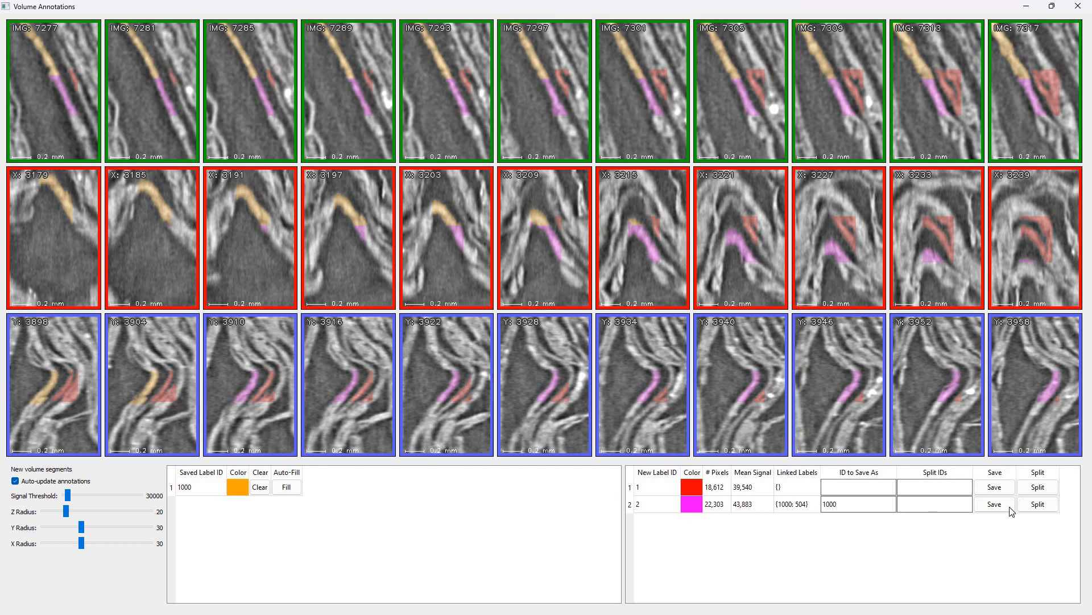
left_click(1002, 508)
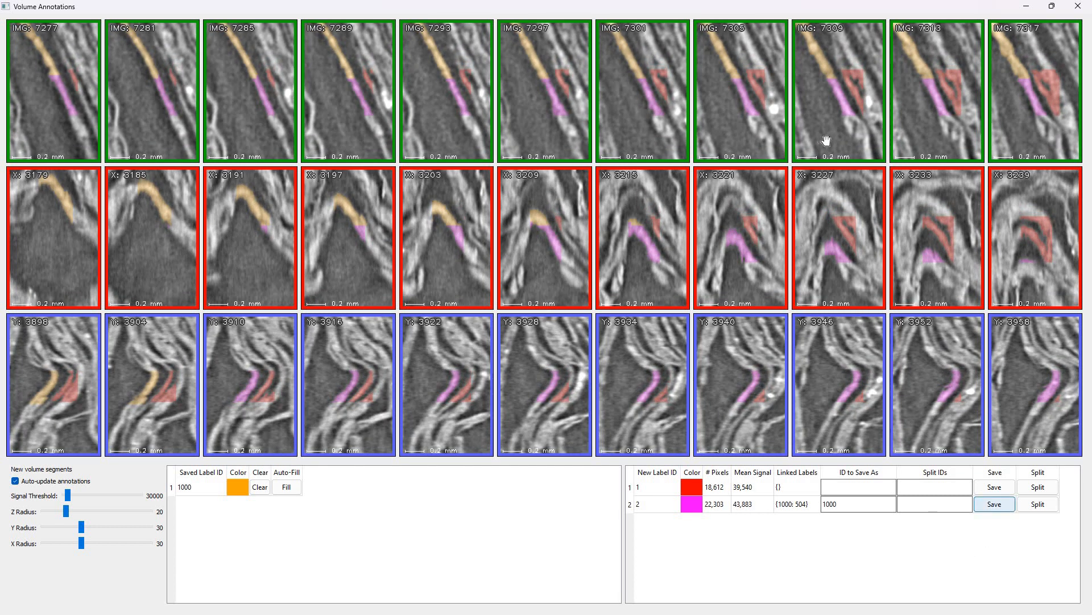
left_click(820, 102)
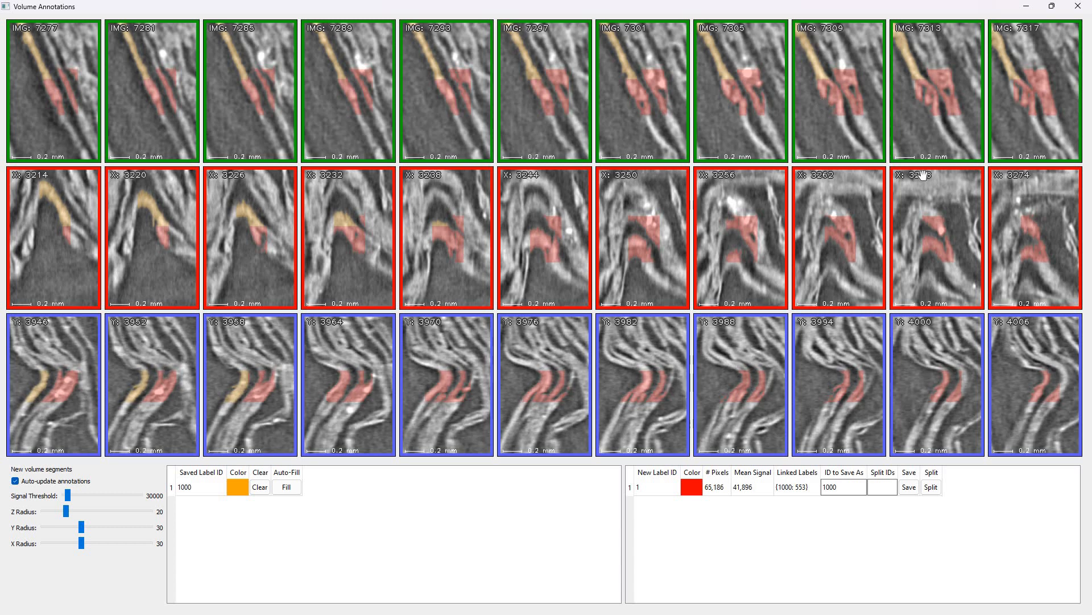
left_click(1039, 120)
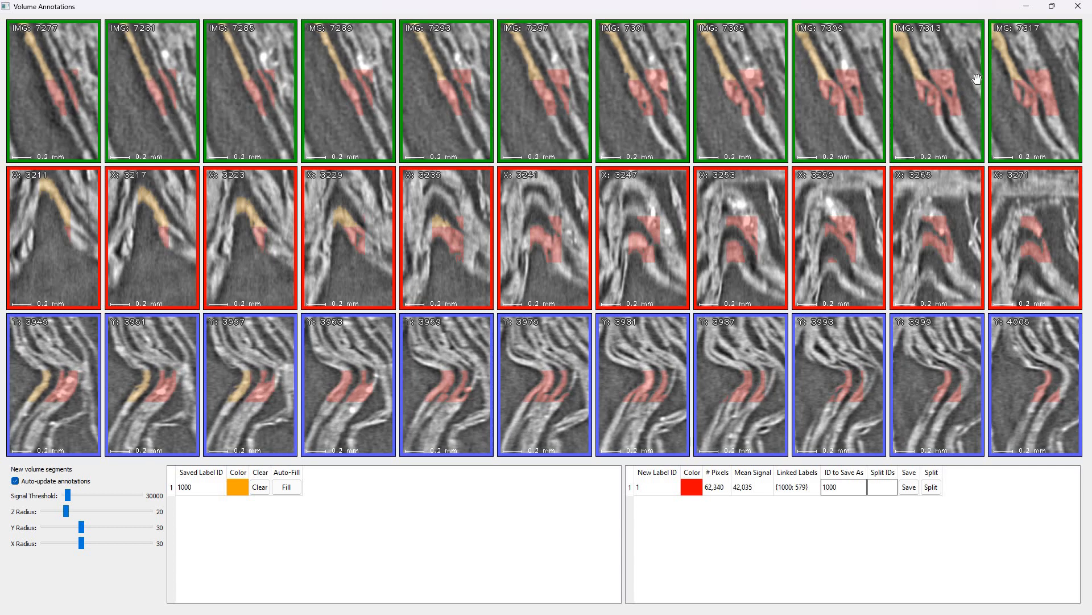
left_click(932, 487)
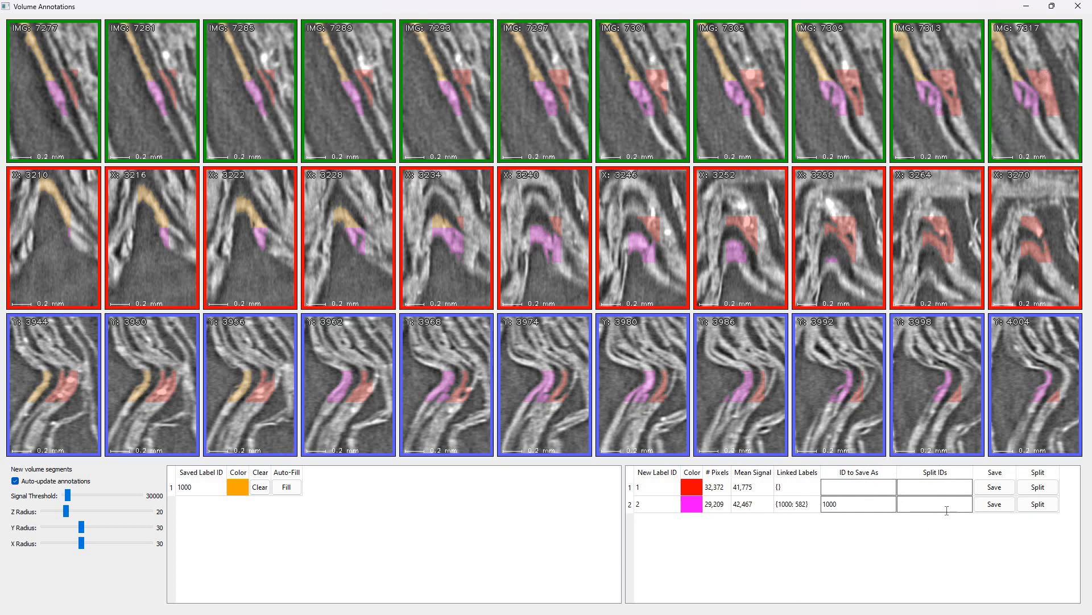
left_click(1003, 507)
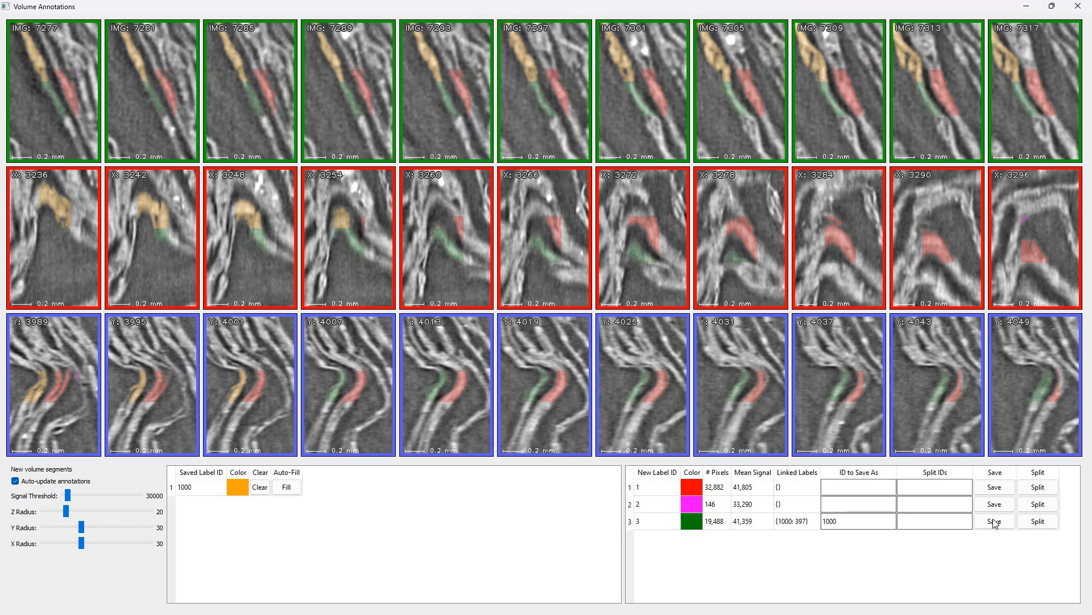
- Save linked new label 3 under ID 1000, and in the next region split new label 1 and save the separated label 3 as 1000
left_click(995, 522)
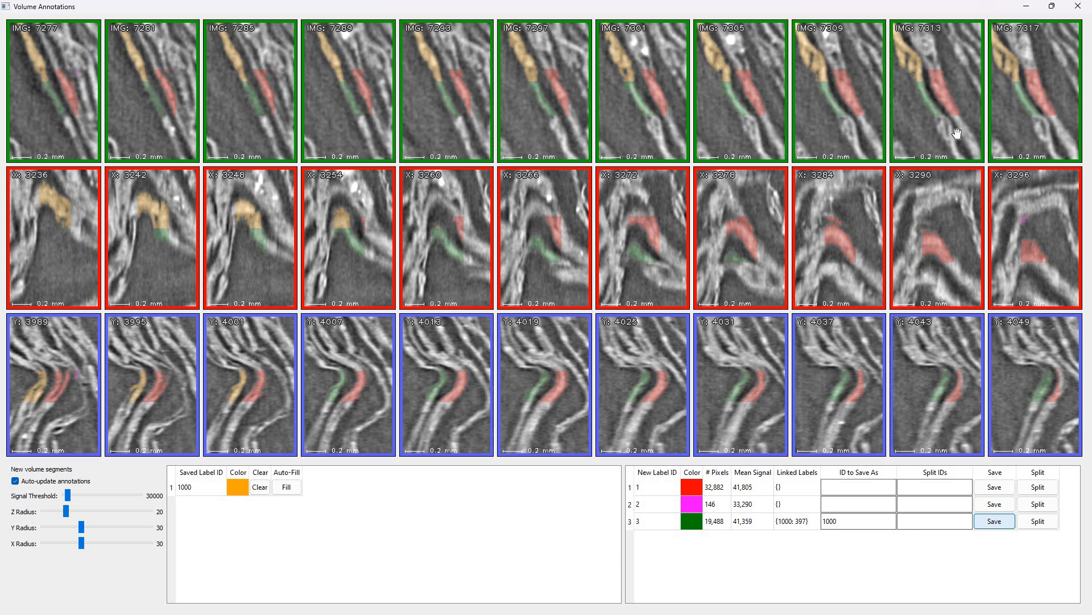
left_click_drag(943, 97, 928, 58)
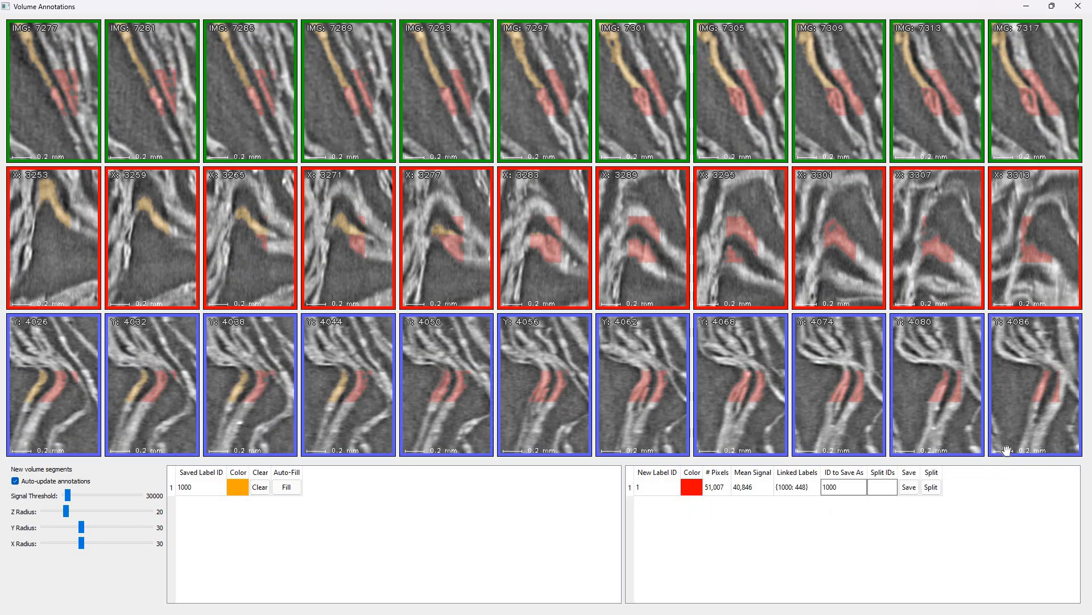
left_click(1039, 488)
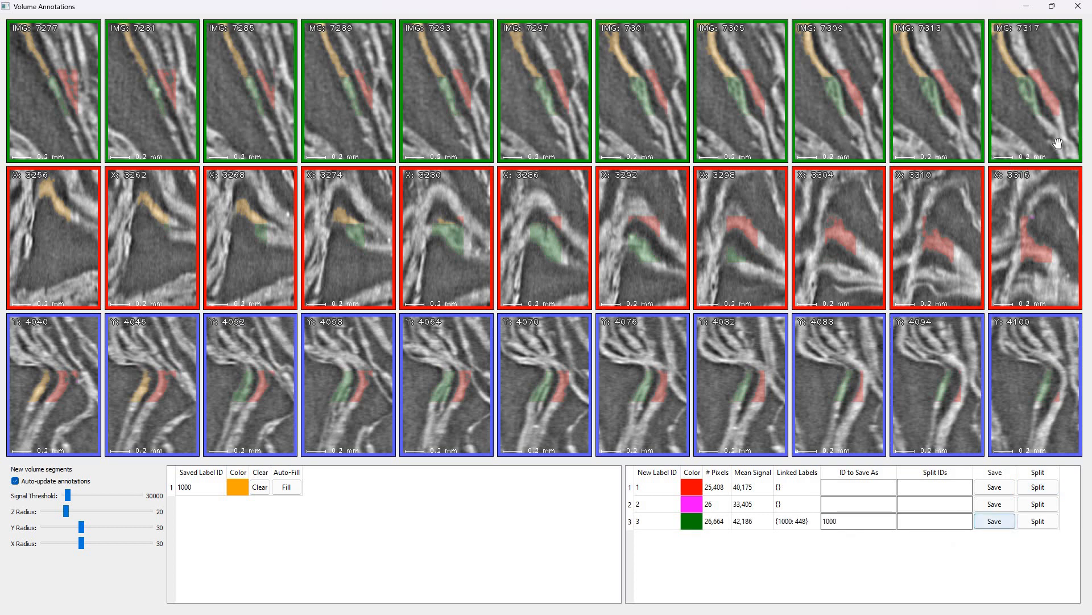
left_click(995, 521)
- Move further down the sheet and add both successive new label 3 pieces split from new label 1 to ID 1000
left_click_drag(1059, 134, 1049, 109)
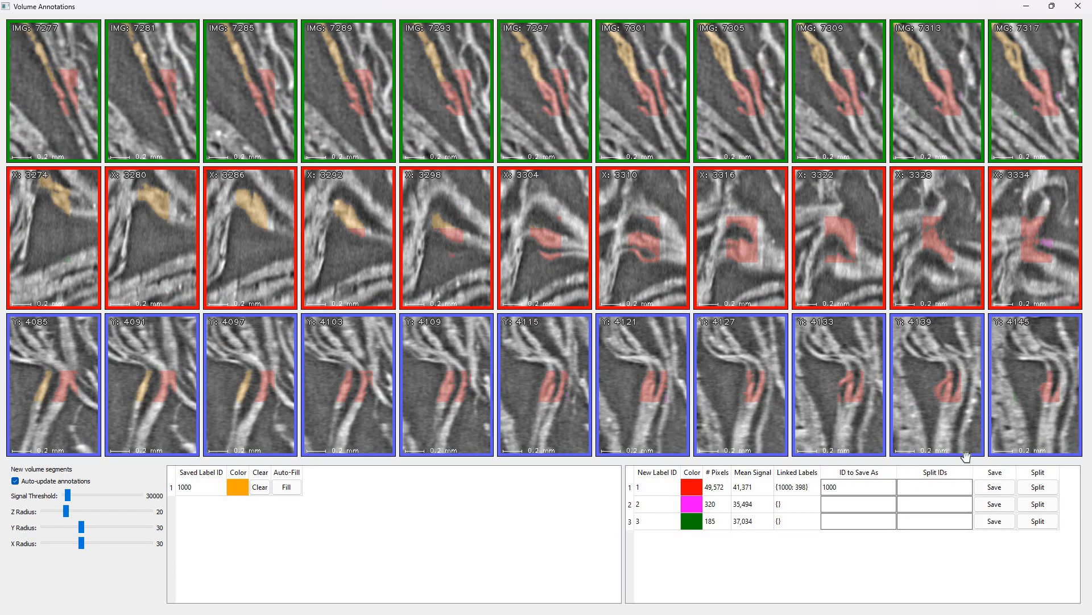
left_click(1045, 488)
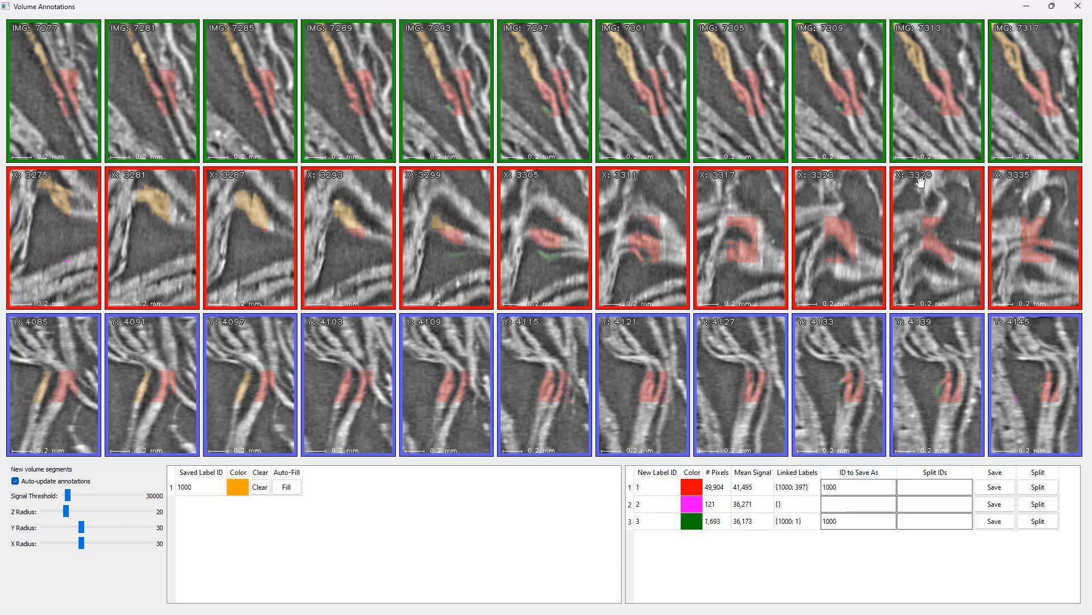
left_click(995, 522)
left_click(1039, 489)
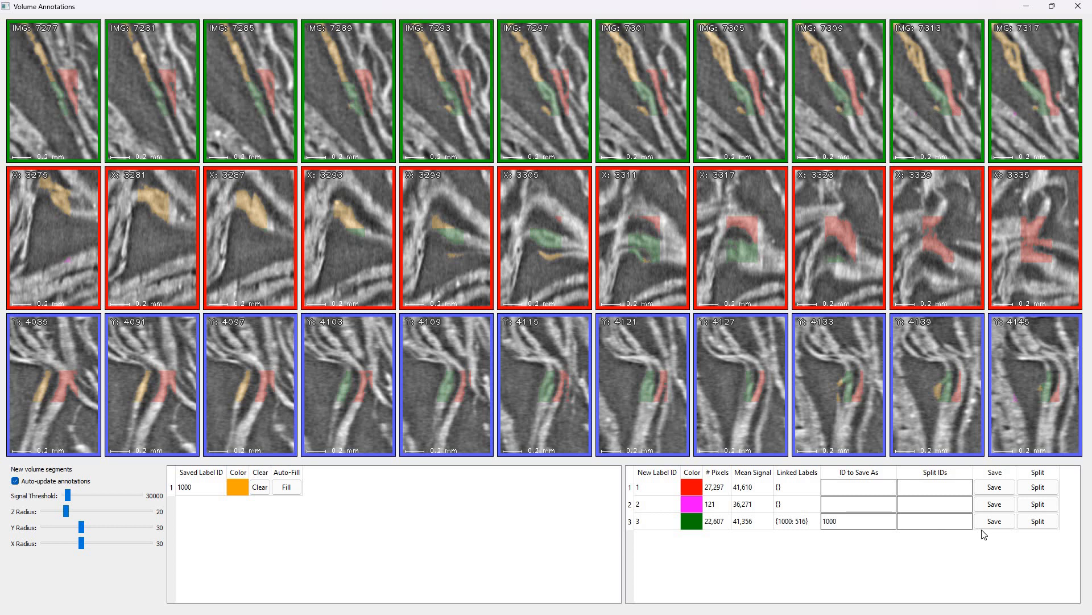
left_click(995, 516)
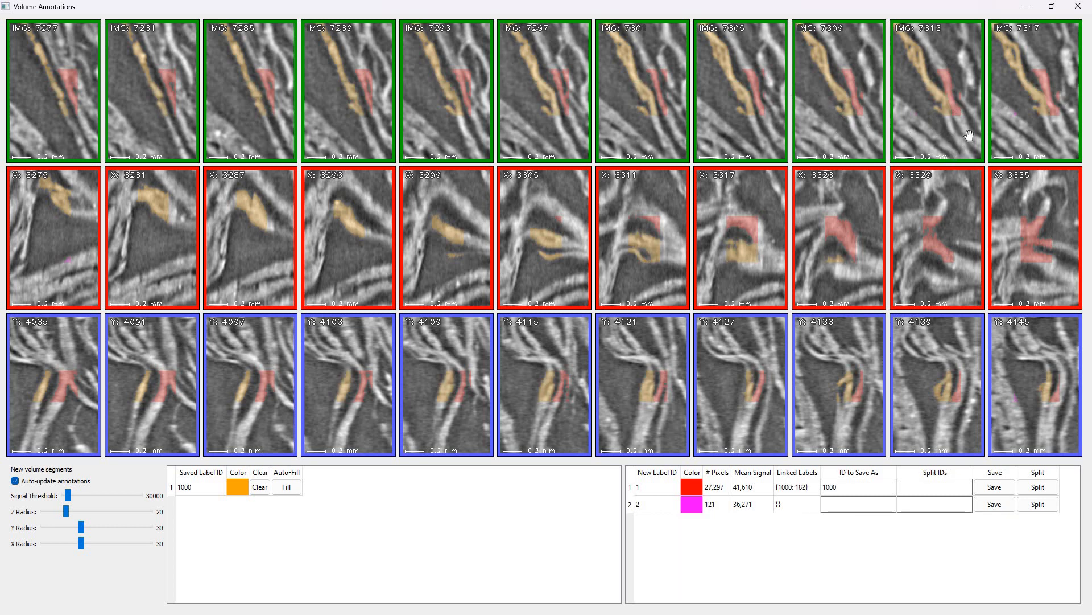
- Save linked new label 3 under ID 1000 in the next two regions, splitting new label 1 in the second
left_click(950, 109)
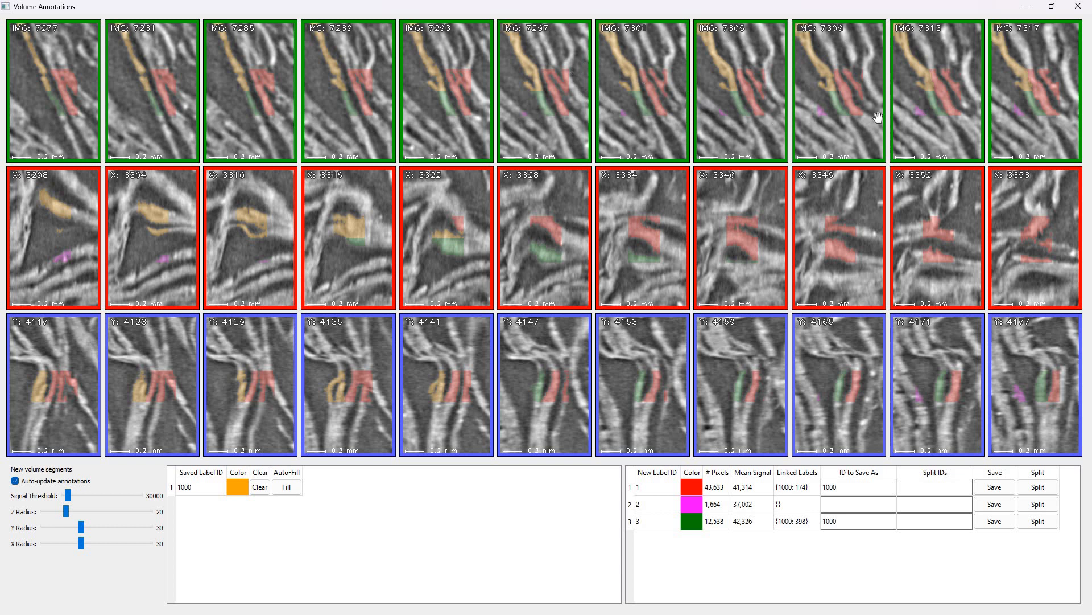
left_click(995, 521)
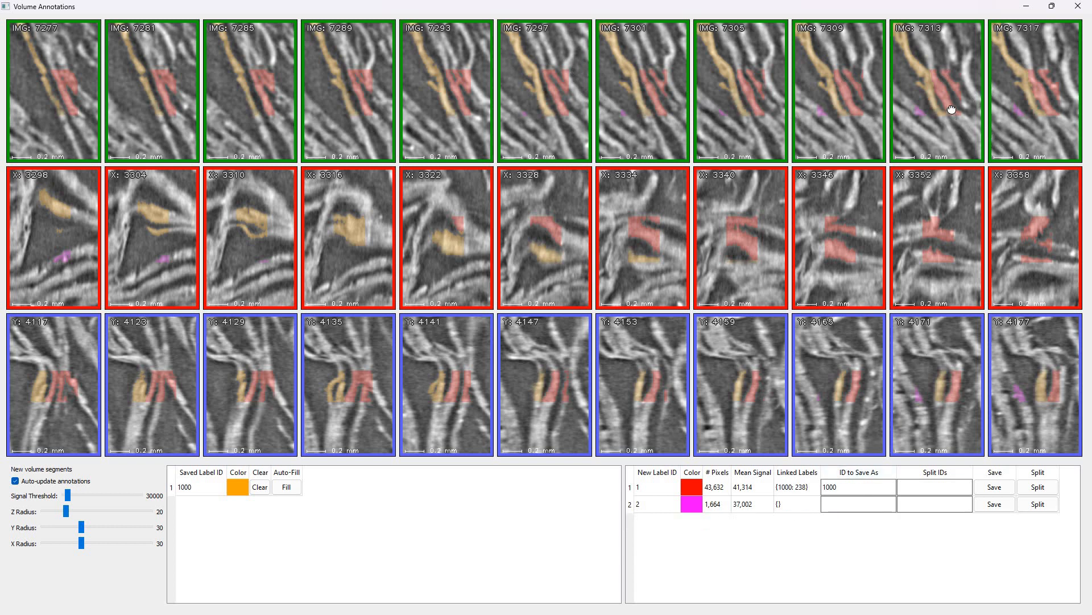
mouse_move(952, 110)
left_mouse_down()
mouse_move(945, 90)
mouse_move(950, 119)
left_mouse_up()
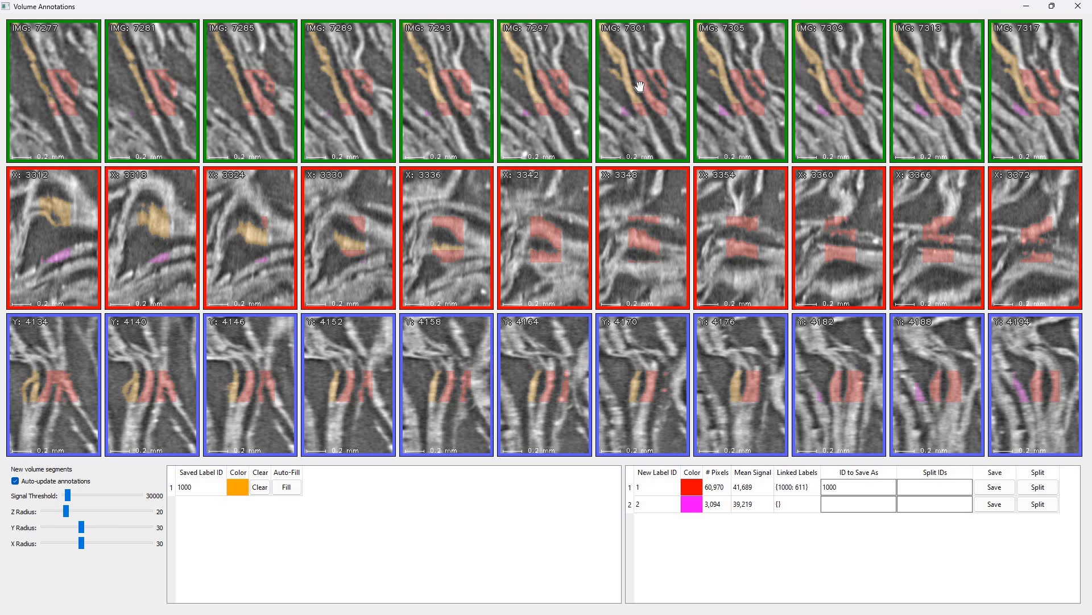
left_click(1040, 487)
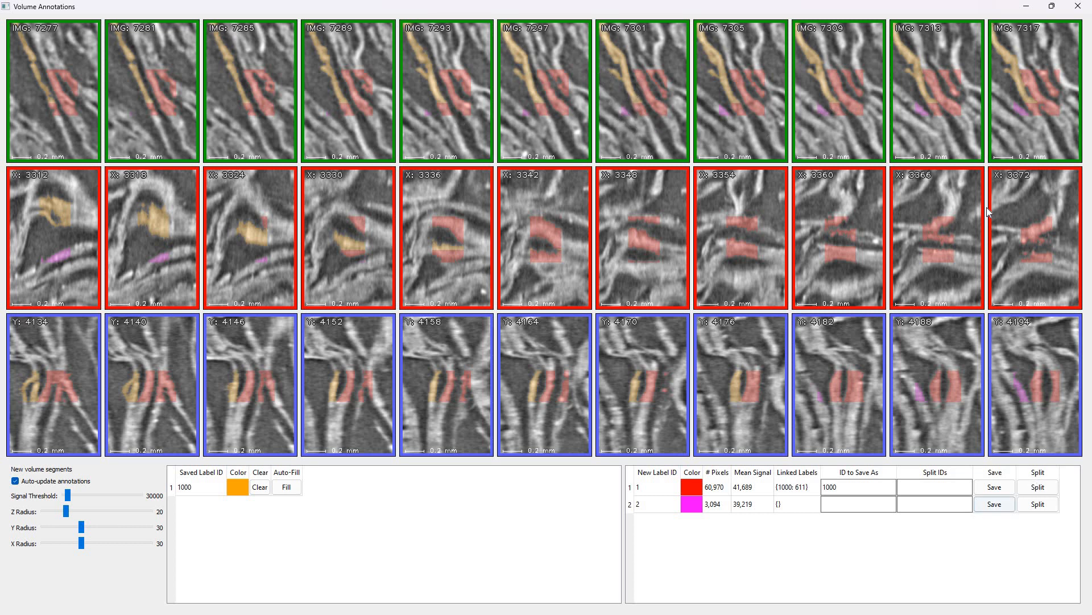
left_click(924, 95)
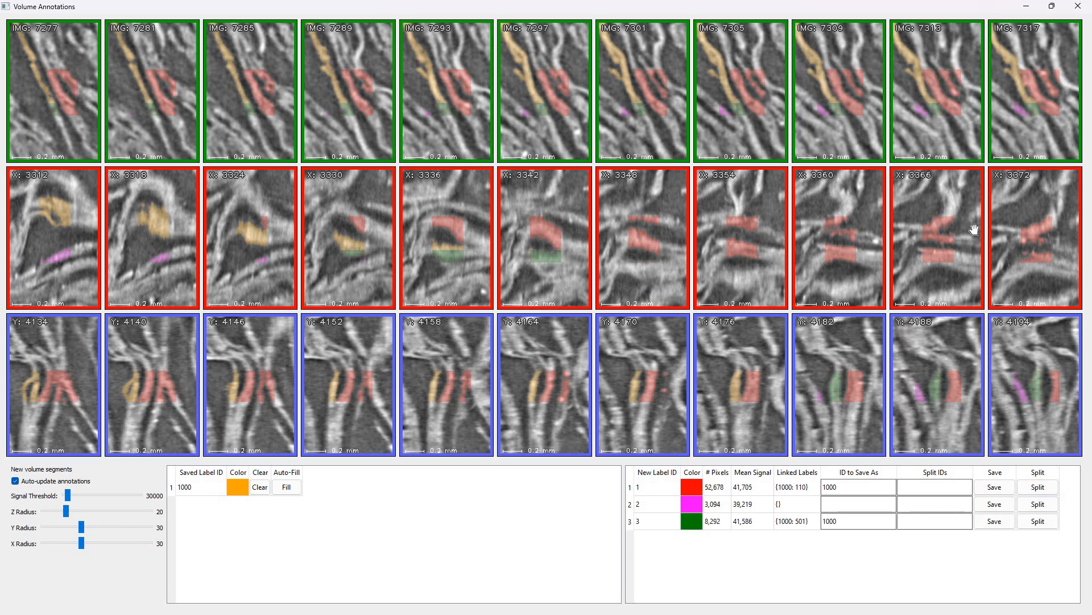
left_click(995, 523)
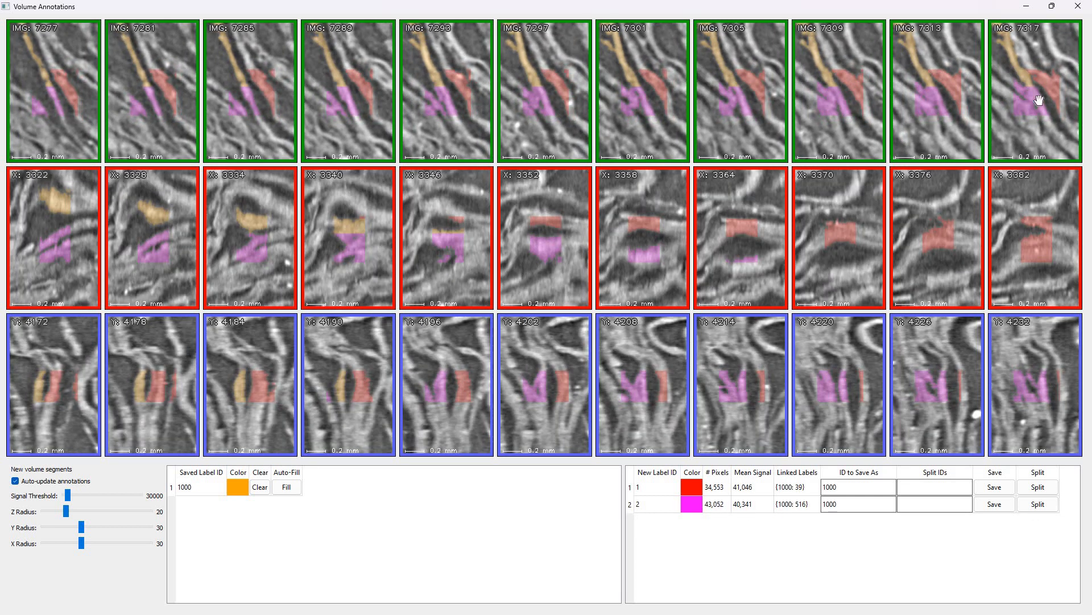
- Split new label 2 repeatedly to isolate the strip continuing the saved sheet, and save that label 2 under ID 1000
left_click(1045, 502)
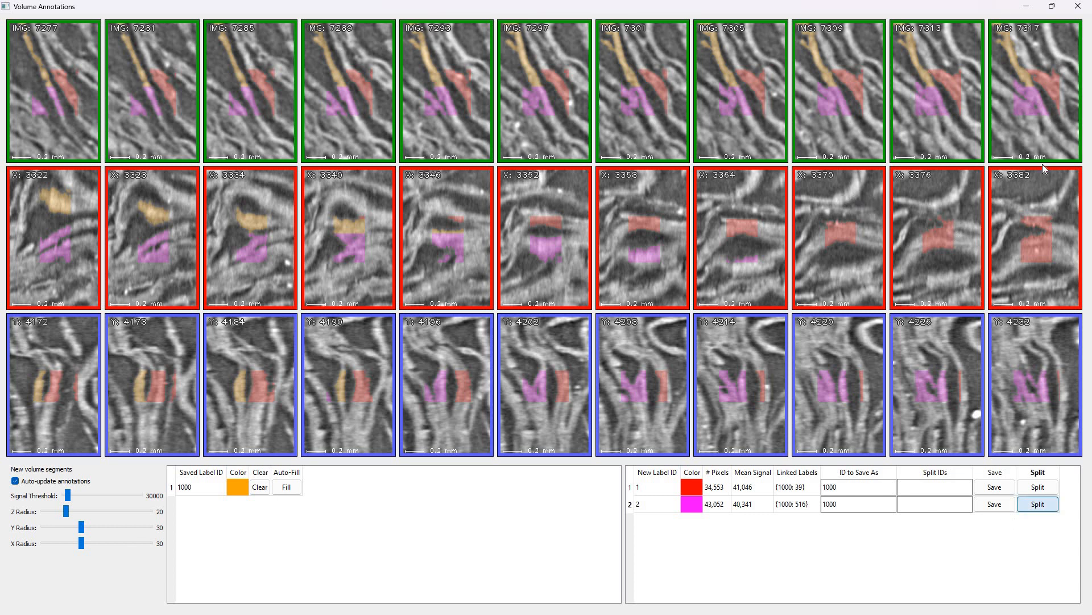
left_click(1014, 113)
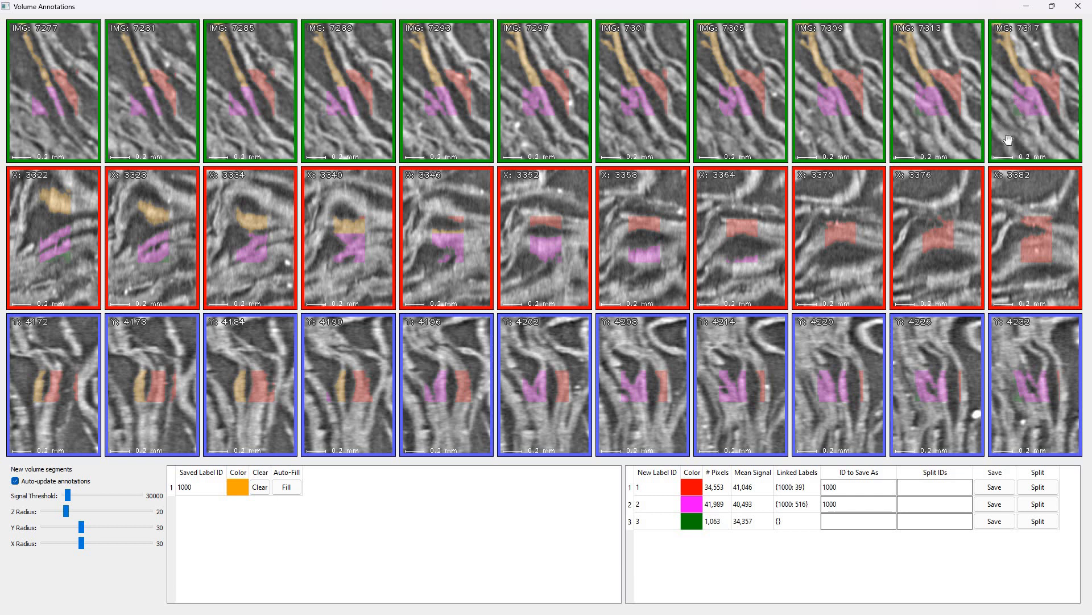
left_click(1036, 504)
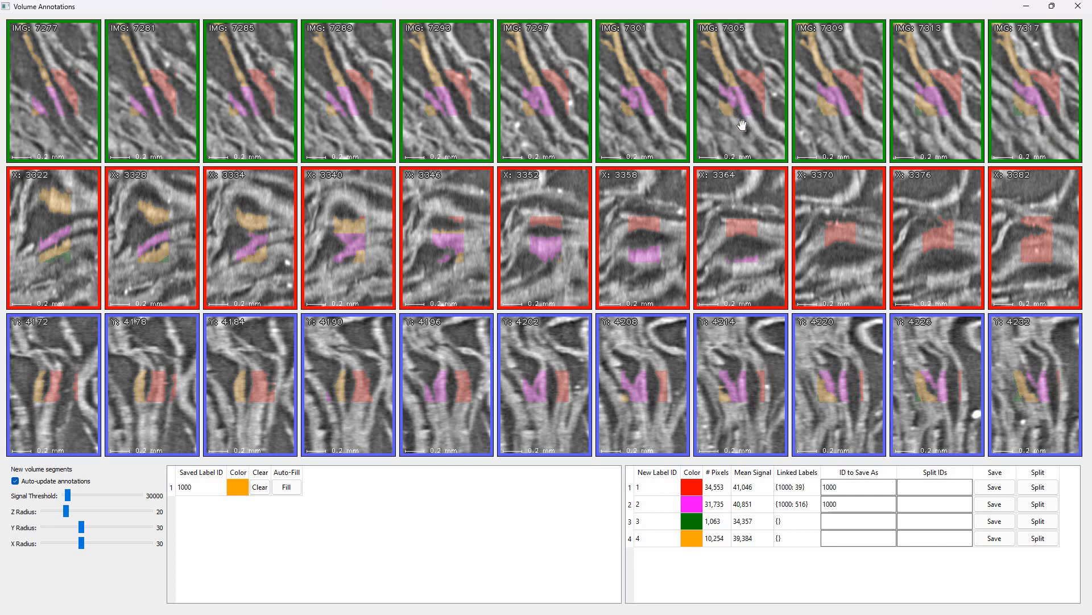
left_click(1038, 504)
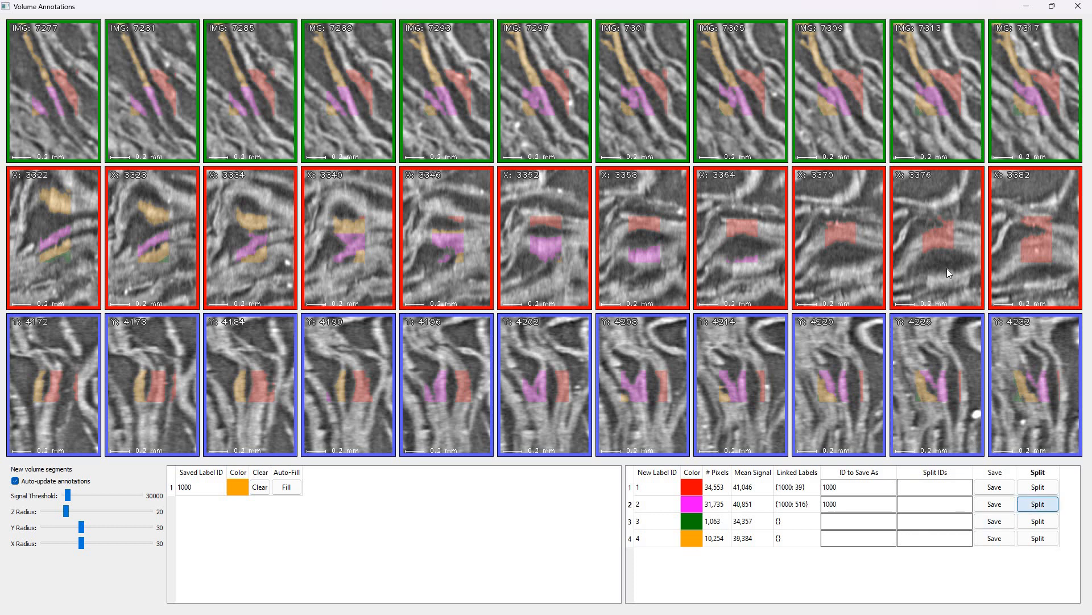
left_click(947, 268)
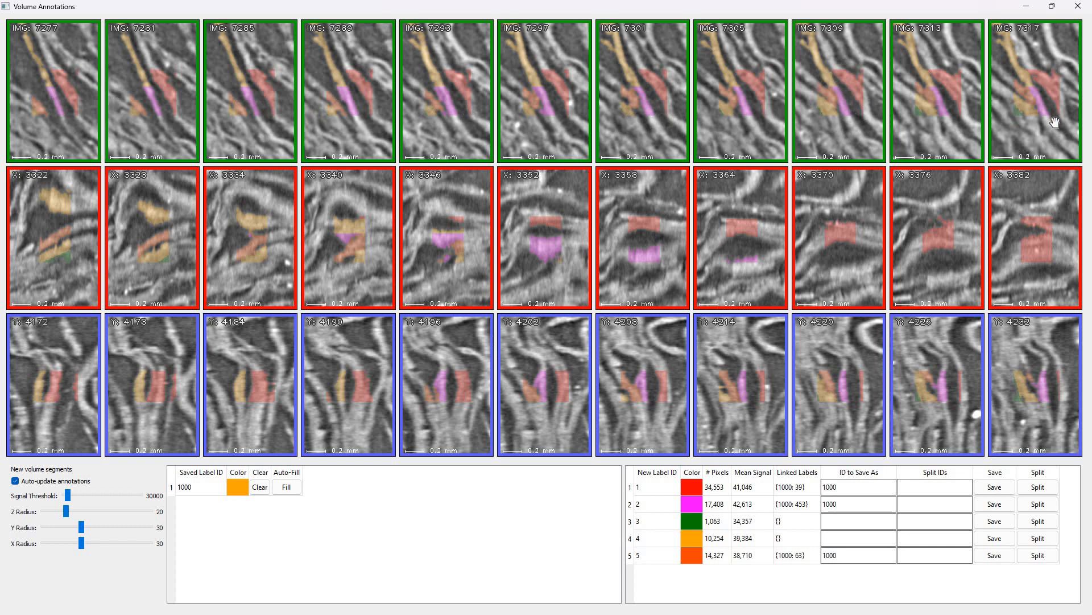
left_click(994, 503)
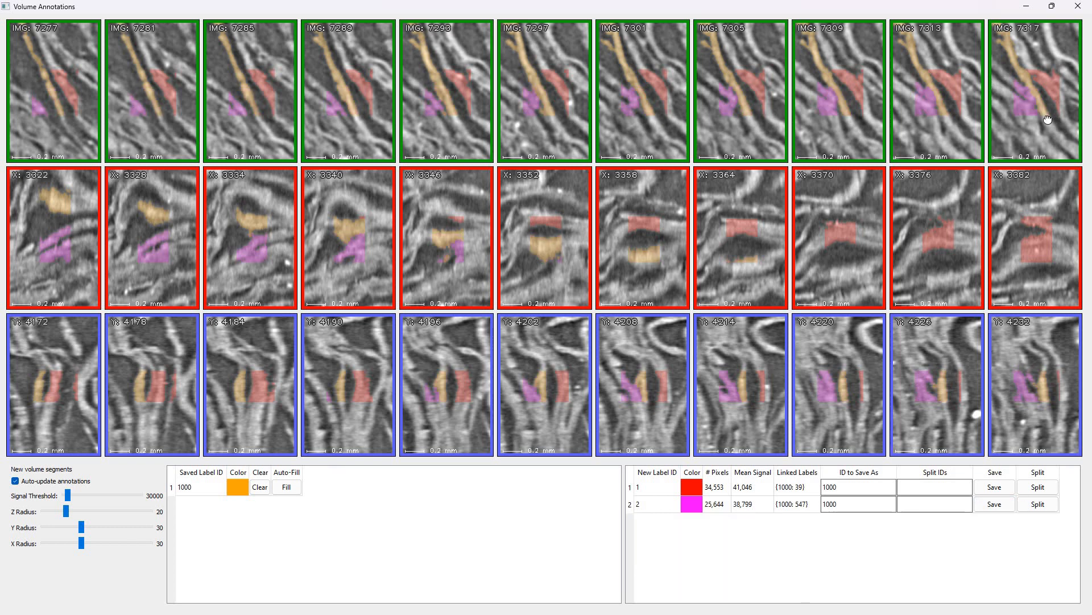
- Try to separate the sheet portion beyond the saved segment by splitting new label 2 repeatedly
left_click_drag(1035, 101, 1036, 98)
scroll(961, 276, "up", 3)
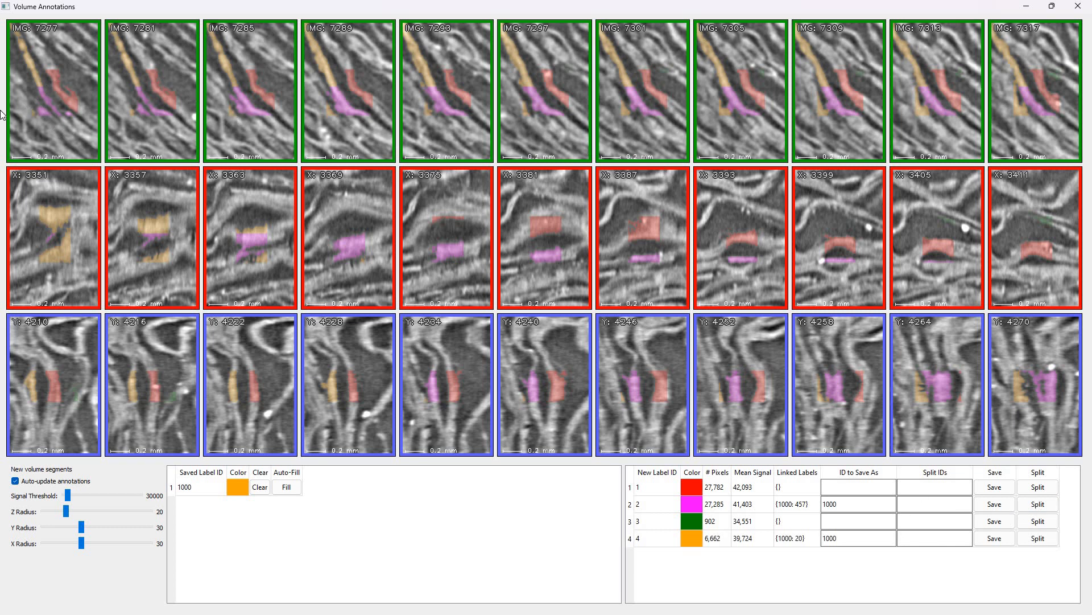
left_click(1038, 504)
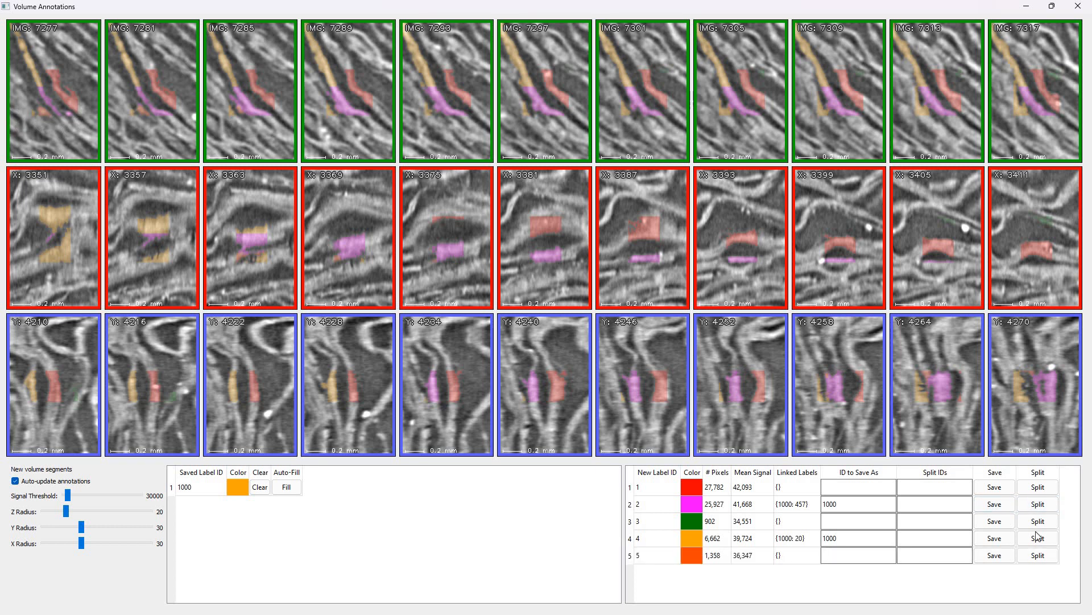
left_click(1048, 507)
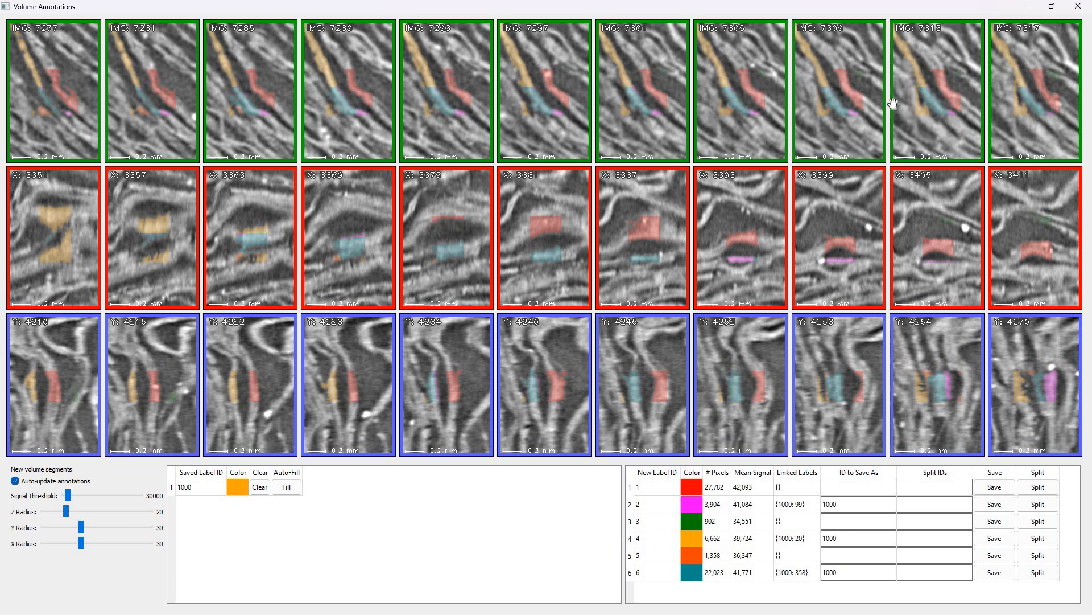
- Zoom out to review the full run of saved label 1000 and examine the unannotated regions around it
scroll(845, 94, "down", 2)
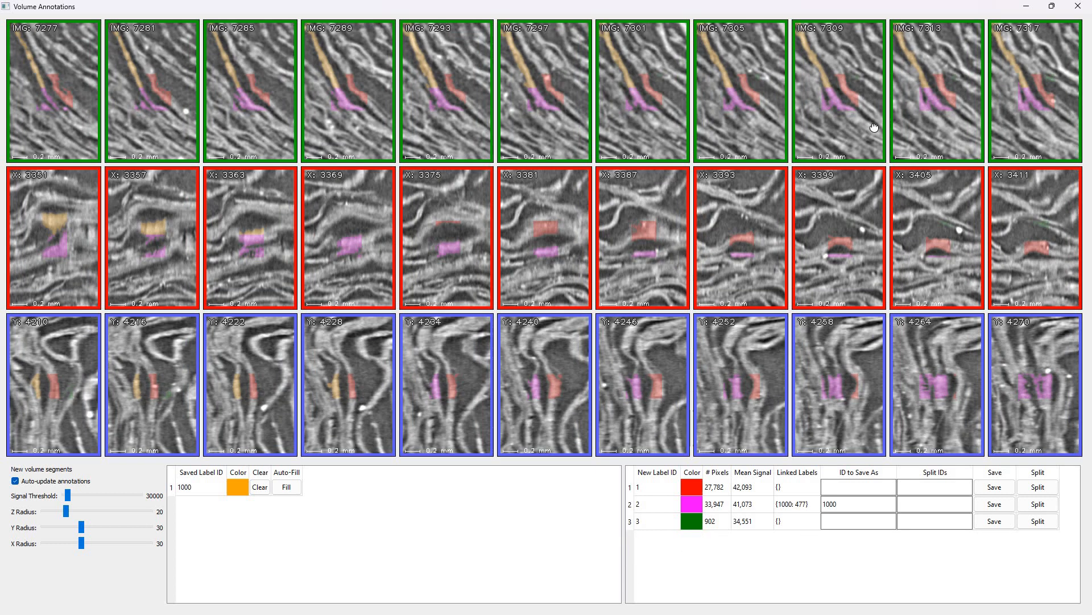
left_click_drag(875, 129, 889, 160)
left_click_drag(820, 71, 847, 112)
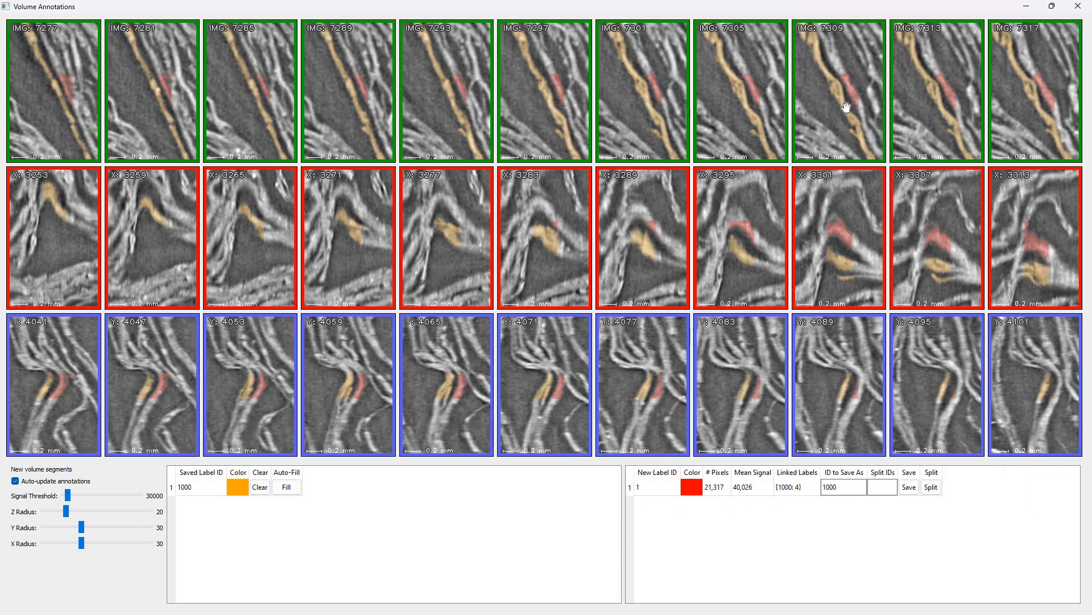
scroll(833, 103, "down", 3)
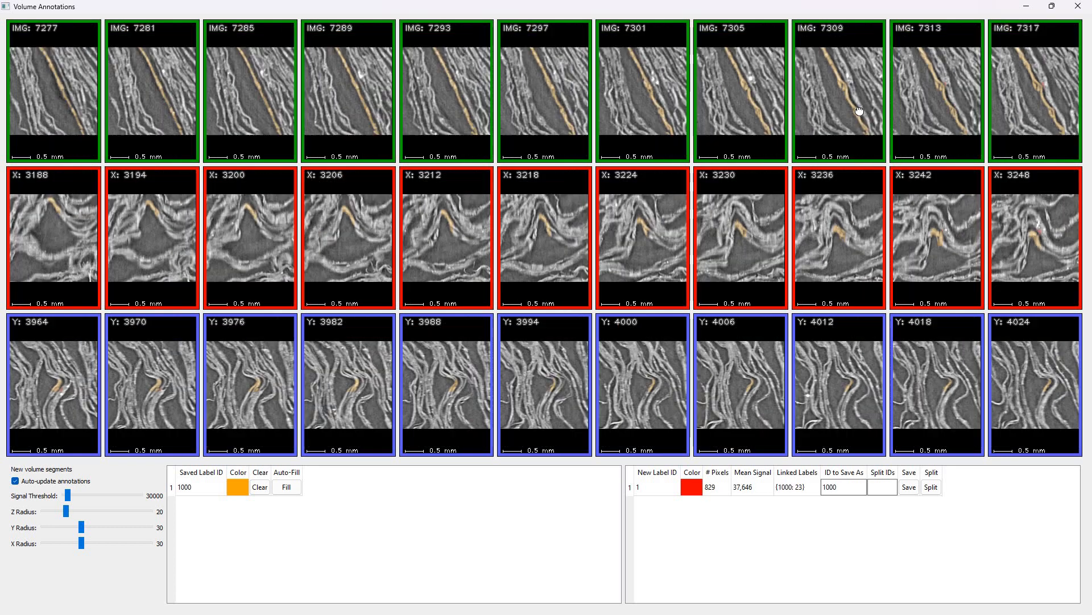
left_click_drag(875, 94, 823, 117)
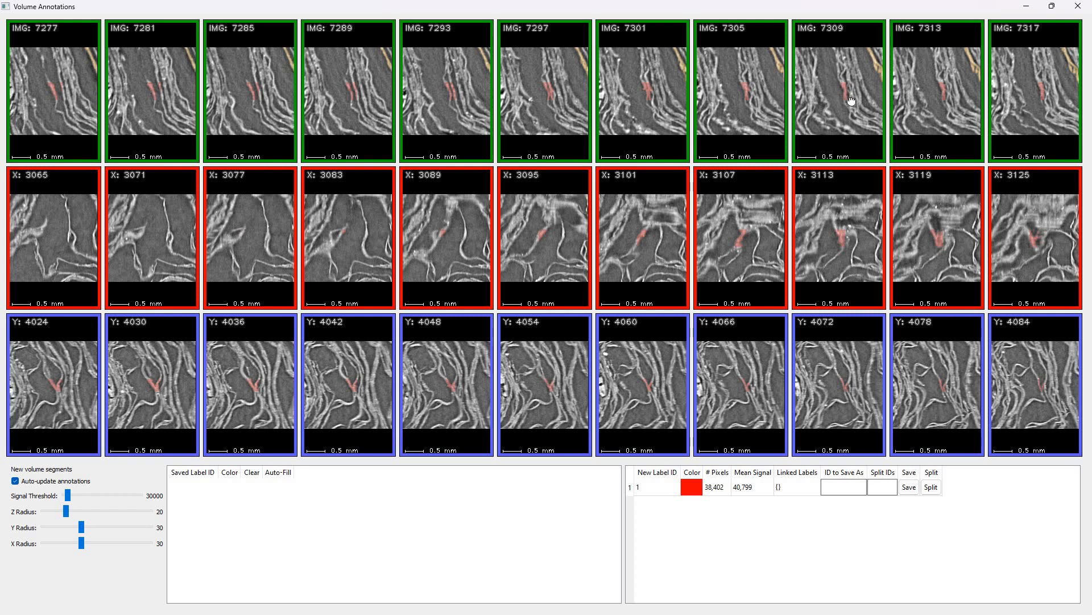
left_click_drag(864, 139, 836, 82)
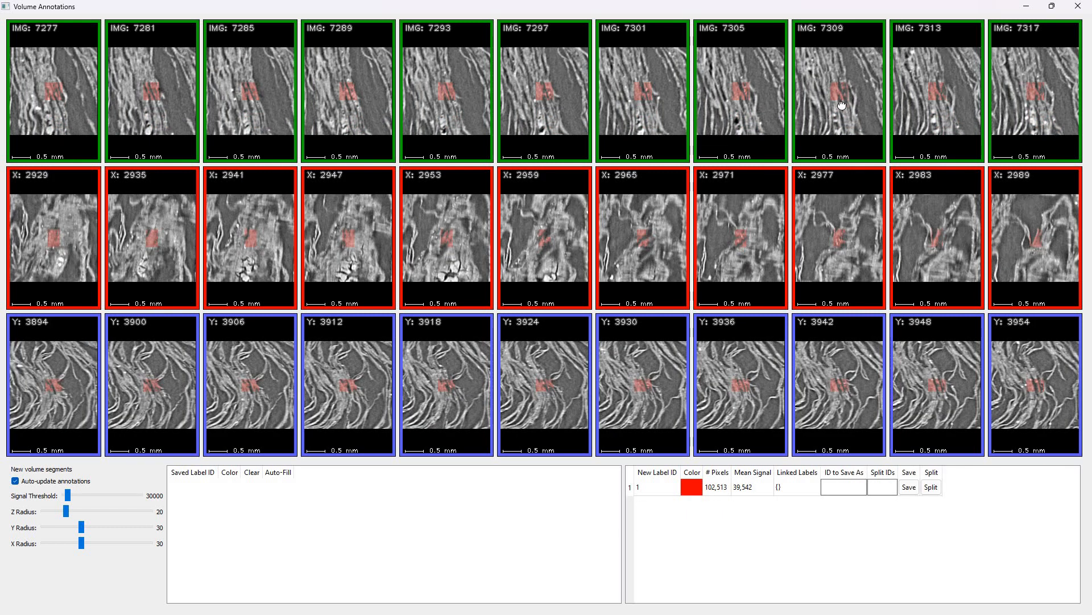
- Set the Z radius to 30 for the well-separated sheets around X 2669, Y 3861
left_click_drag(859, 94, 832, 98)
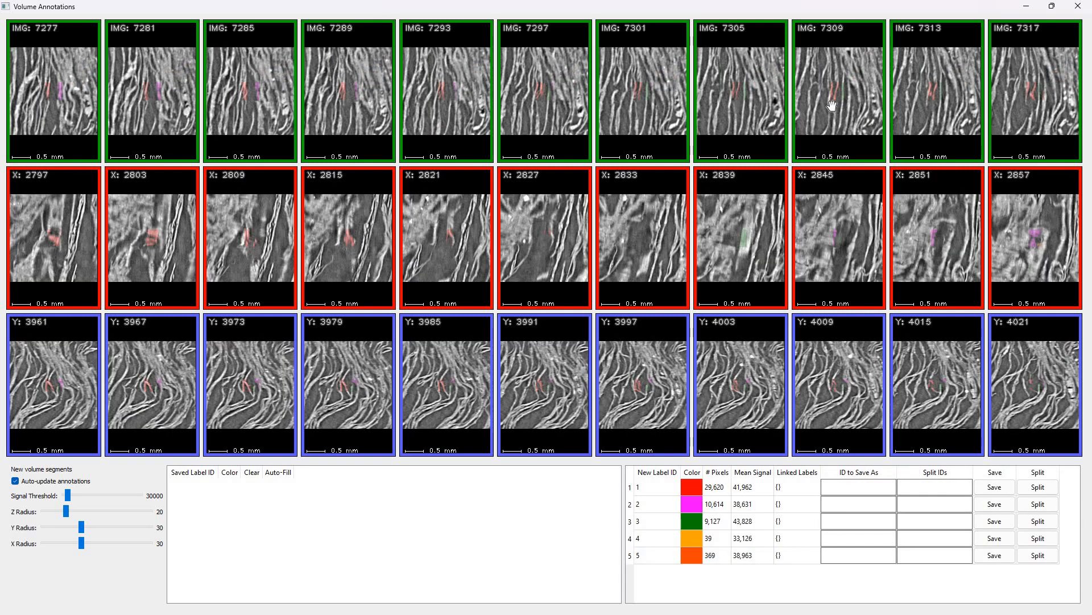
left_click_drag(832, 106, 853, 96)
left_click_drag(875, 144, 863, 123)
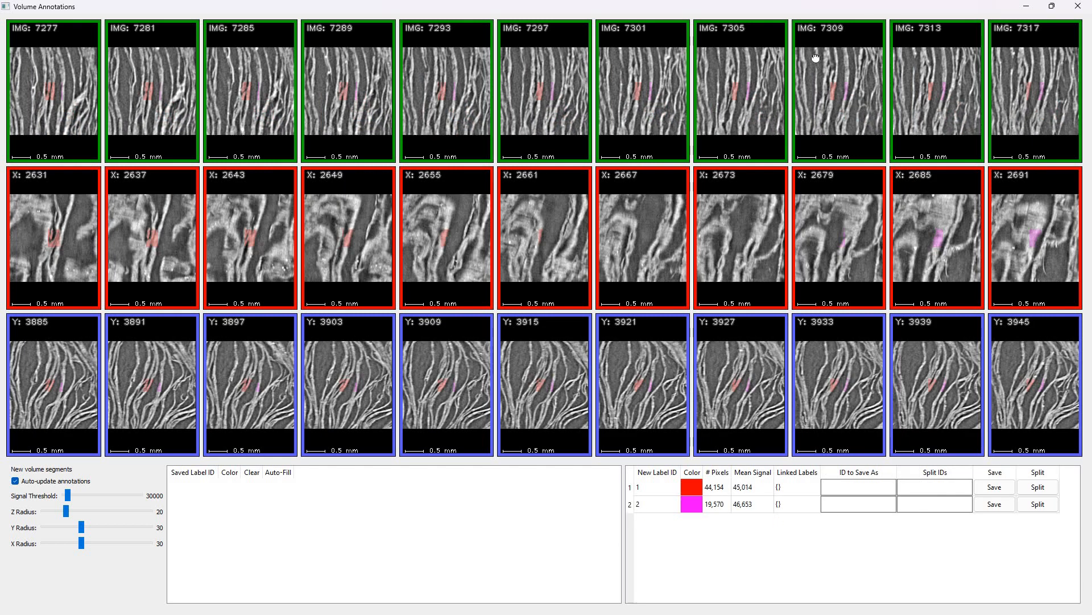
left_click_drag(816, 58, 862, 110)
scroll(862, 115, "up", 1)
scroll(862, 113, "up", 1)
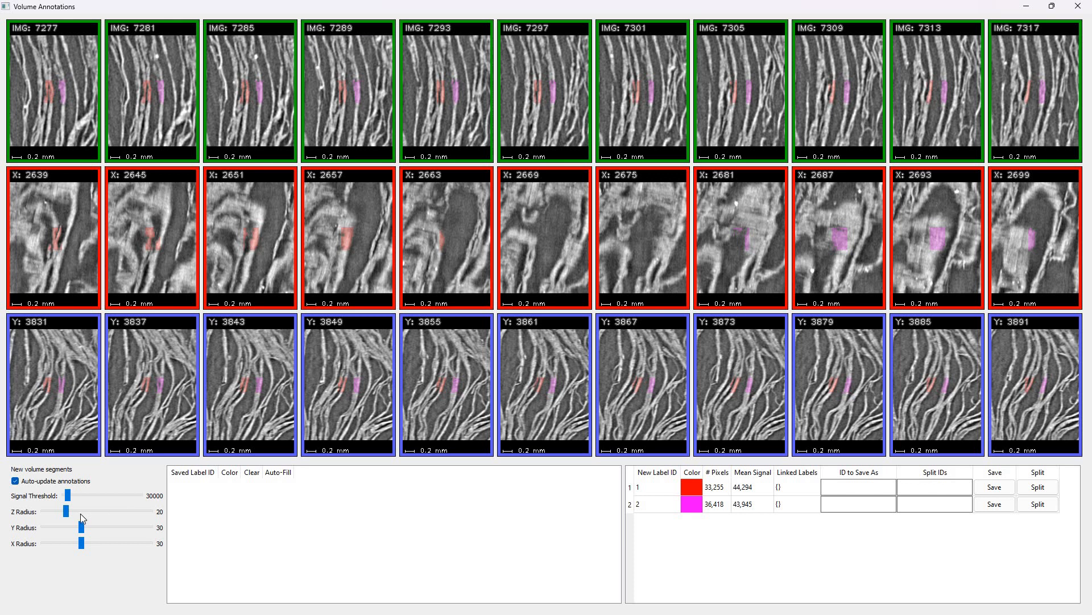
left_click(80, 513)
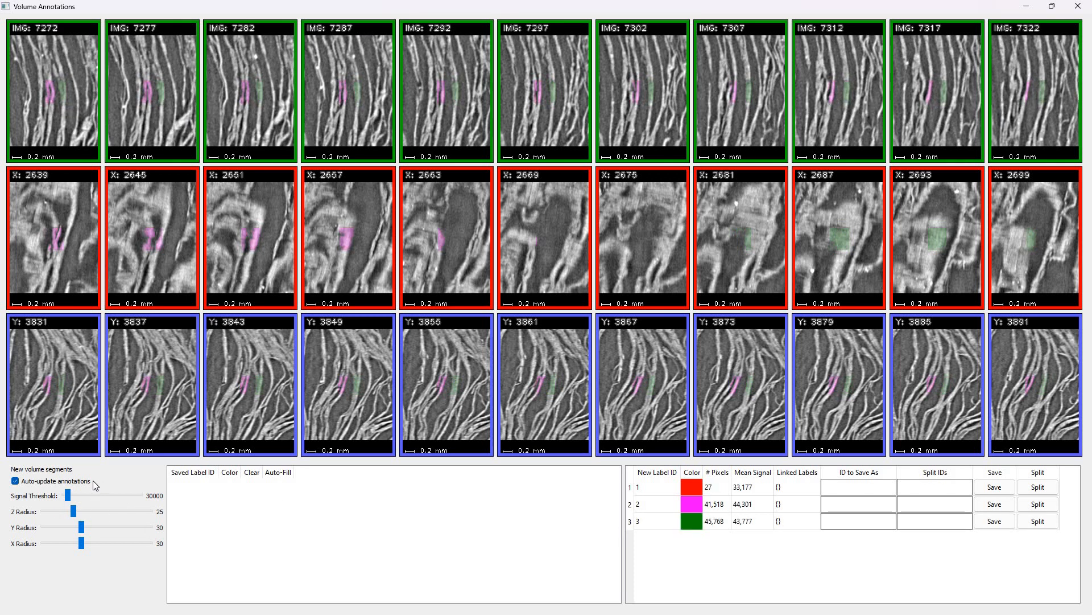
left_click(138, 509)
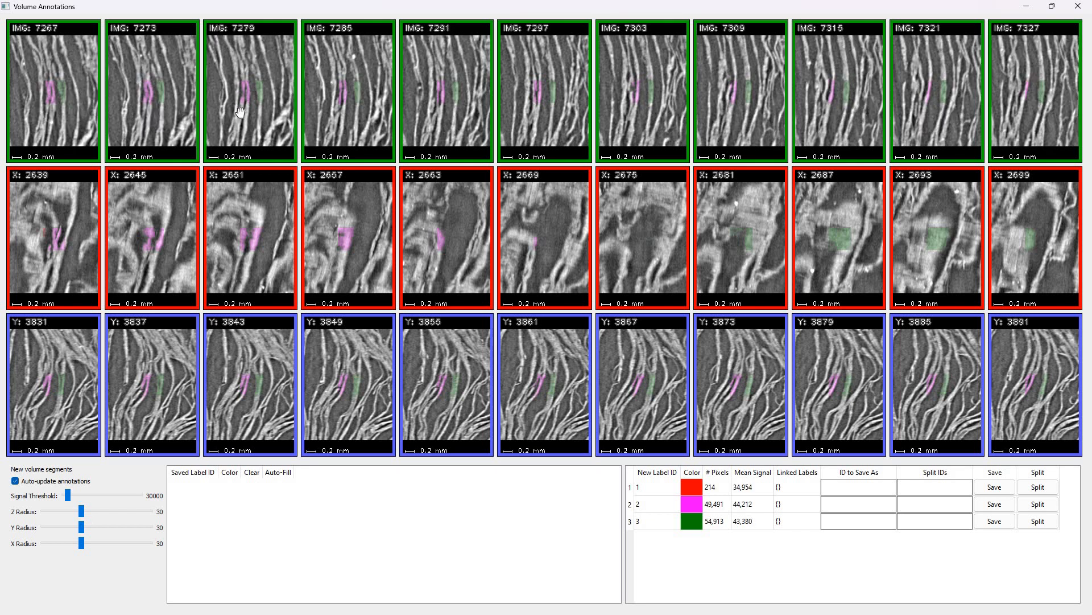
- Save new label 3 under ID 50, auto-fill saved label 50, and check the processing output in Windows PowerShell
left_click(894, 523)
type("50")
left_click(994, 522)
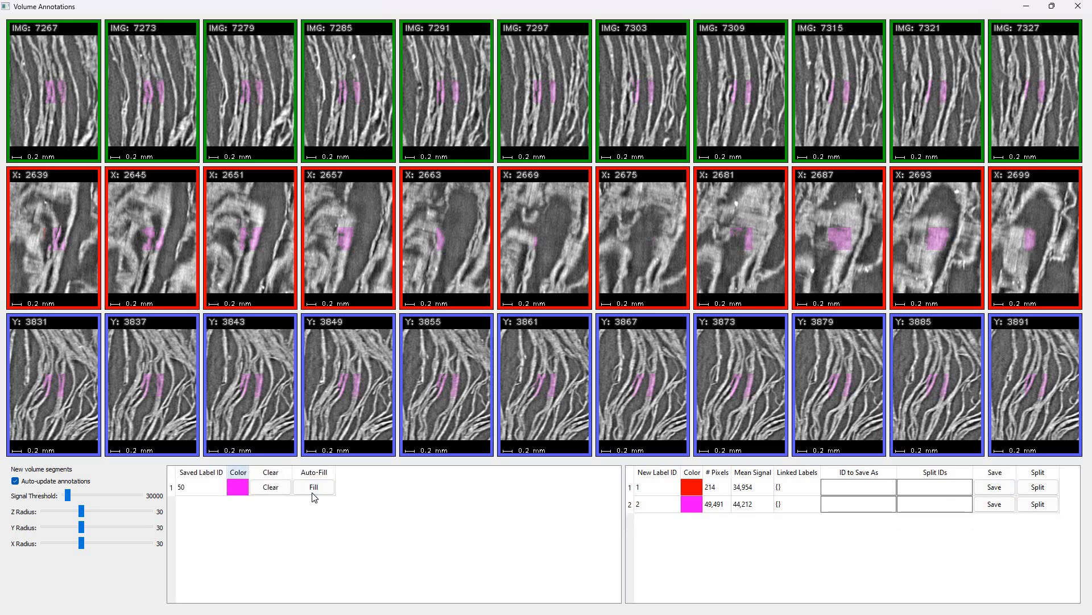
left_click(313, 489)
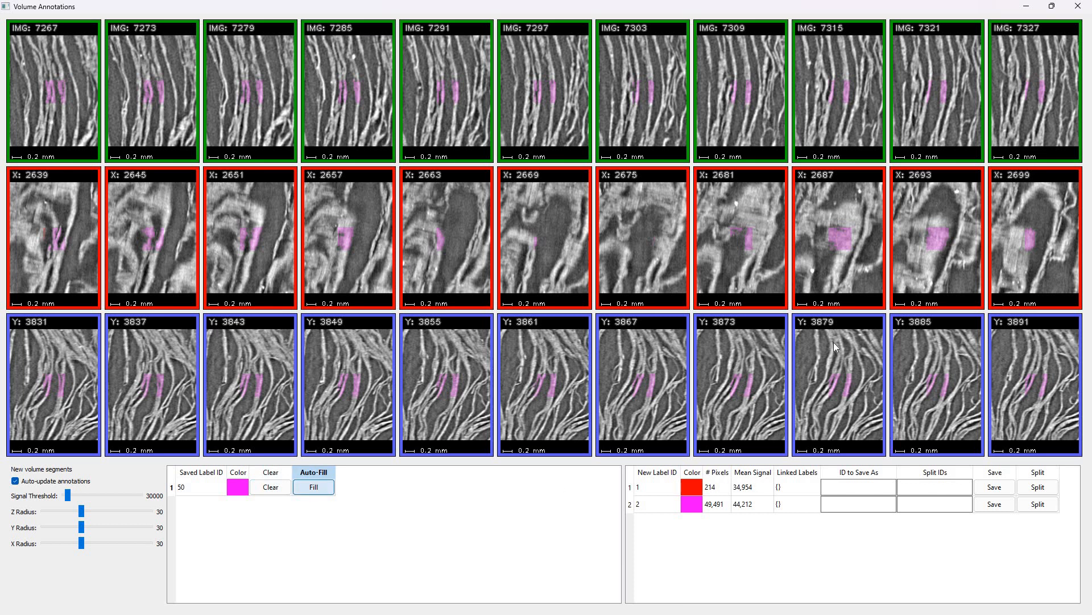
key("alt+Tab")
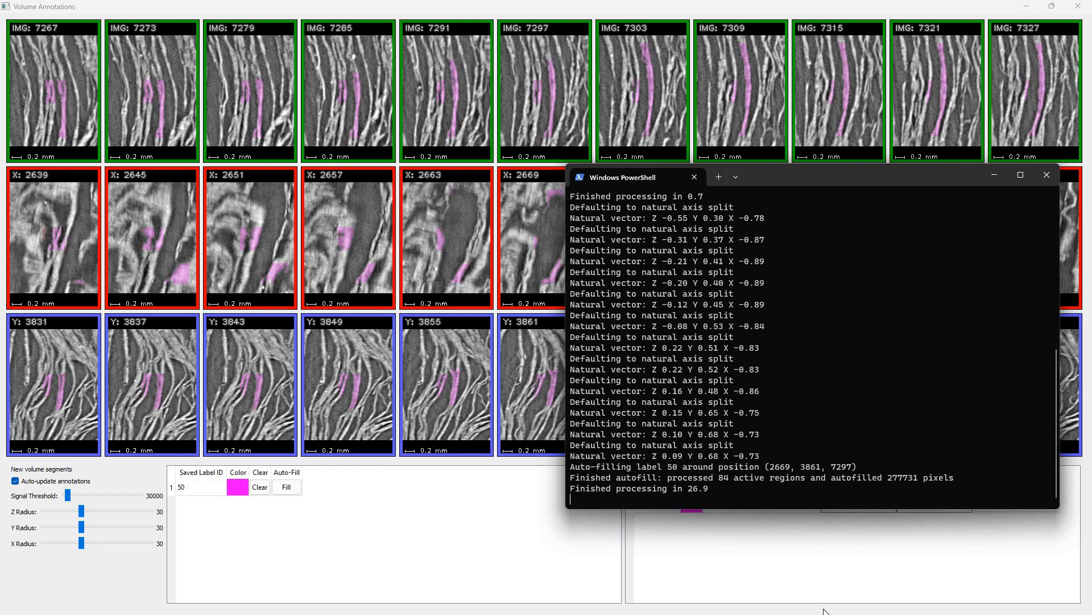
left_click_drag(857, 174, 811, 614)
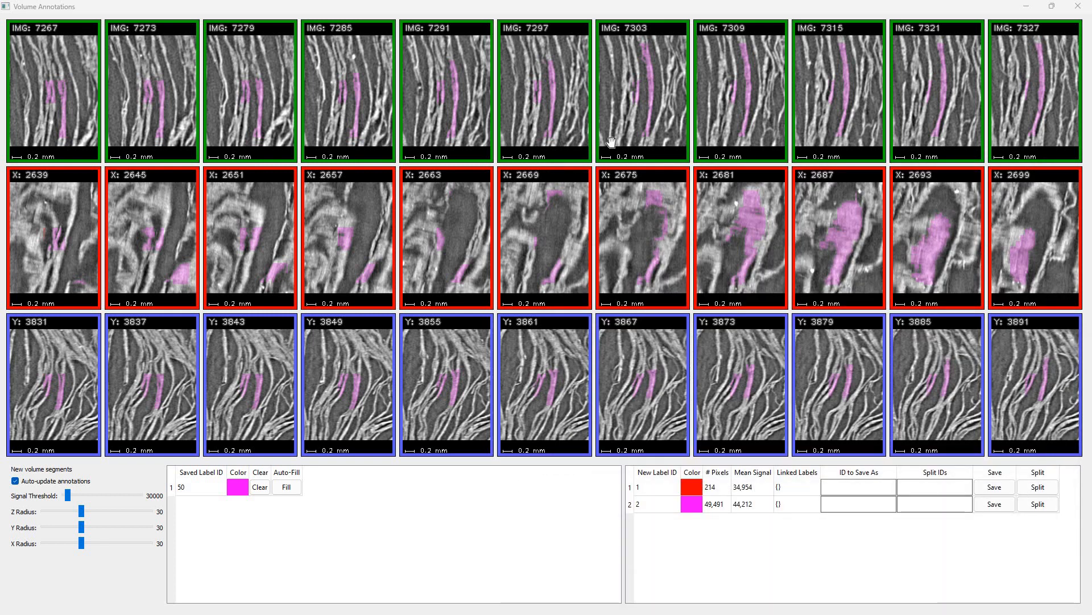
- Examine the upper end of auto-filled label 50 and how it connects to the neighbouring unannotated segments
left_click(632, 102)
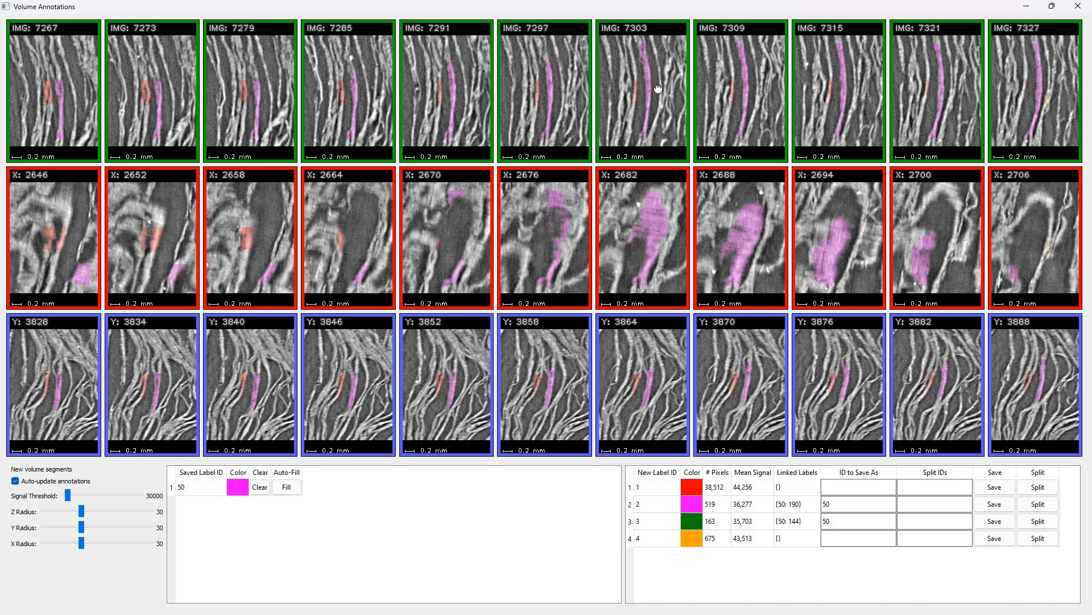
left_click(658, 112)
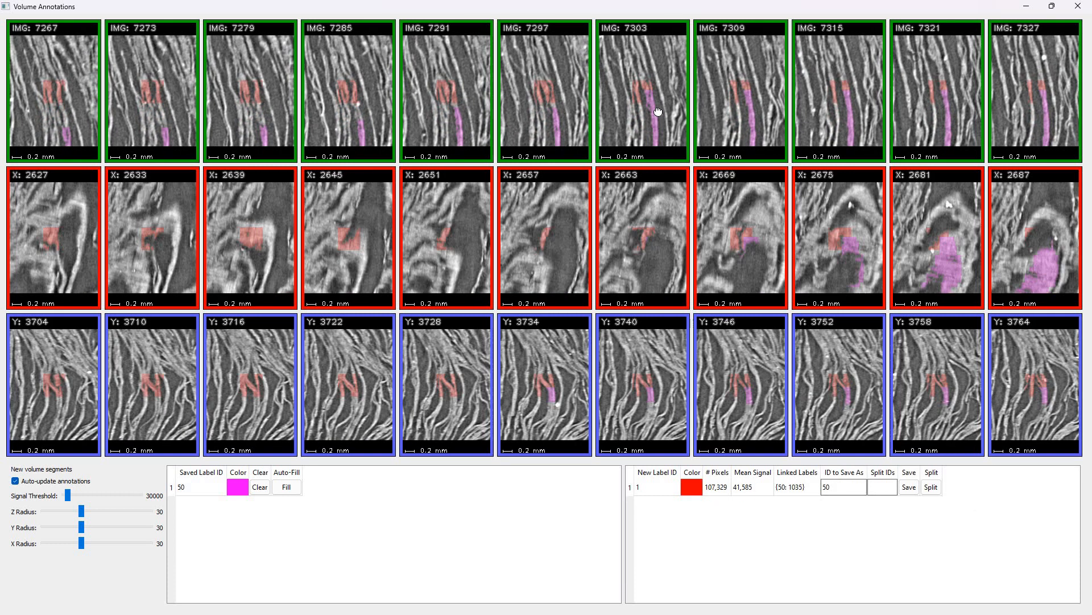
left_click(658, 115)
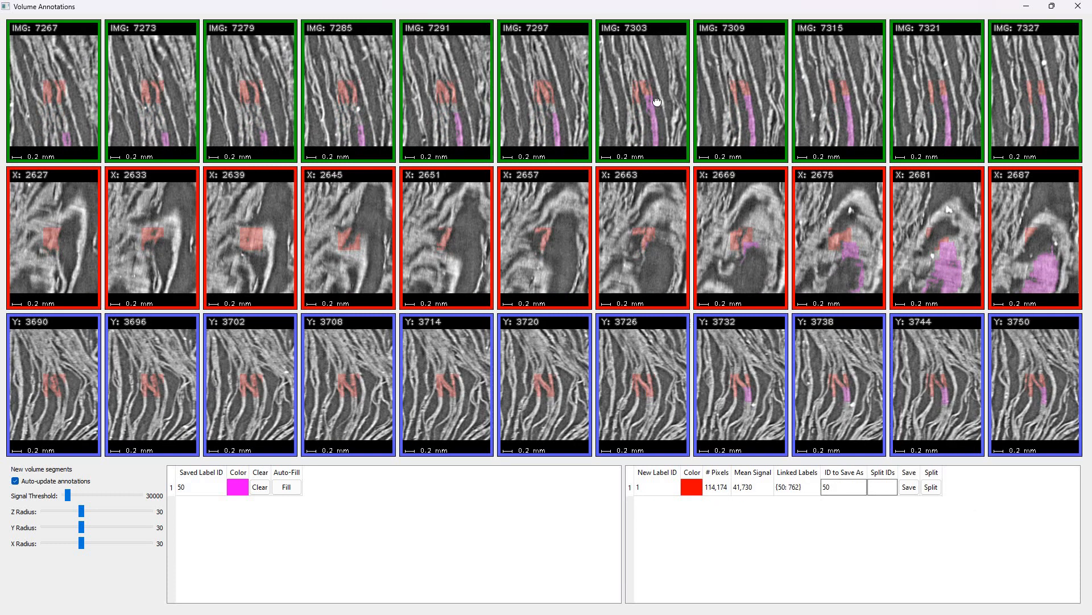
left_click_drag(657, 103, 652, 83)
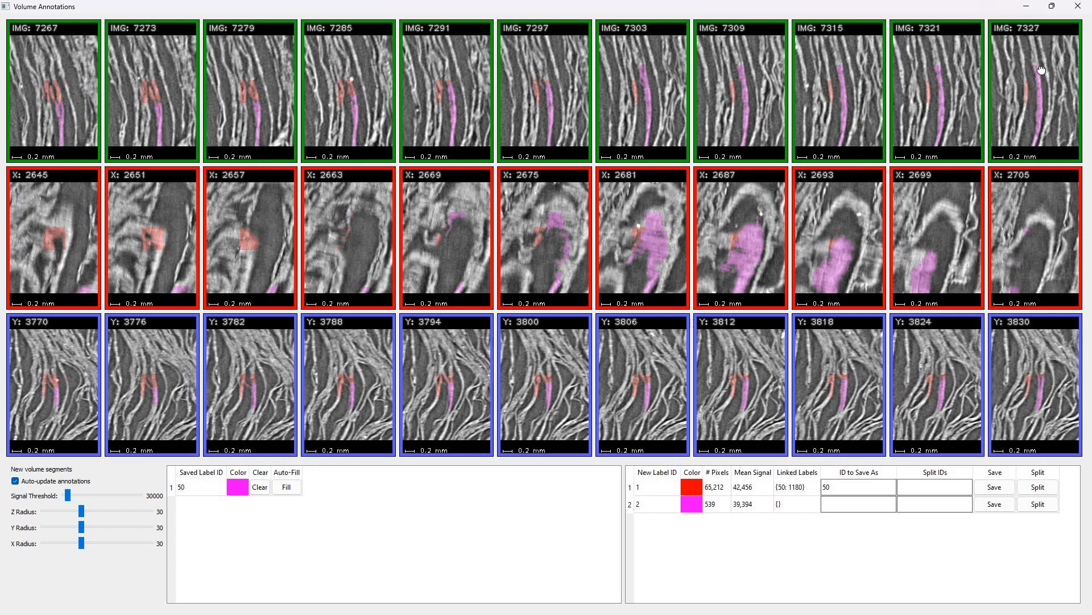
left_click_drag(1046, 65, 1047, 72)
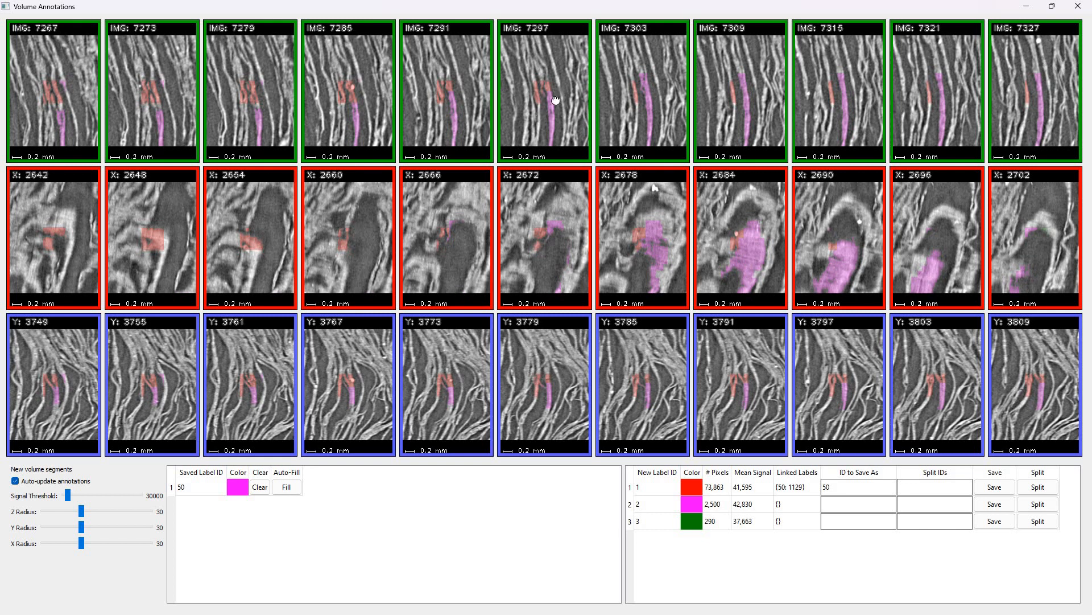
left_click_drag(552, 104, 558, 109)
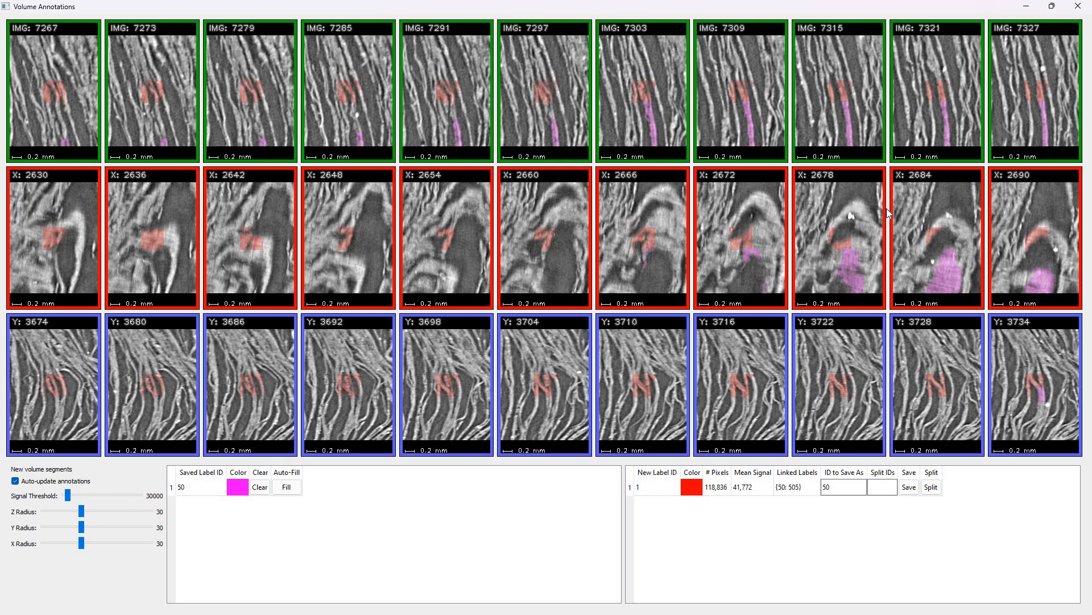
left_click_drag(858, 114, 854, 115)
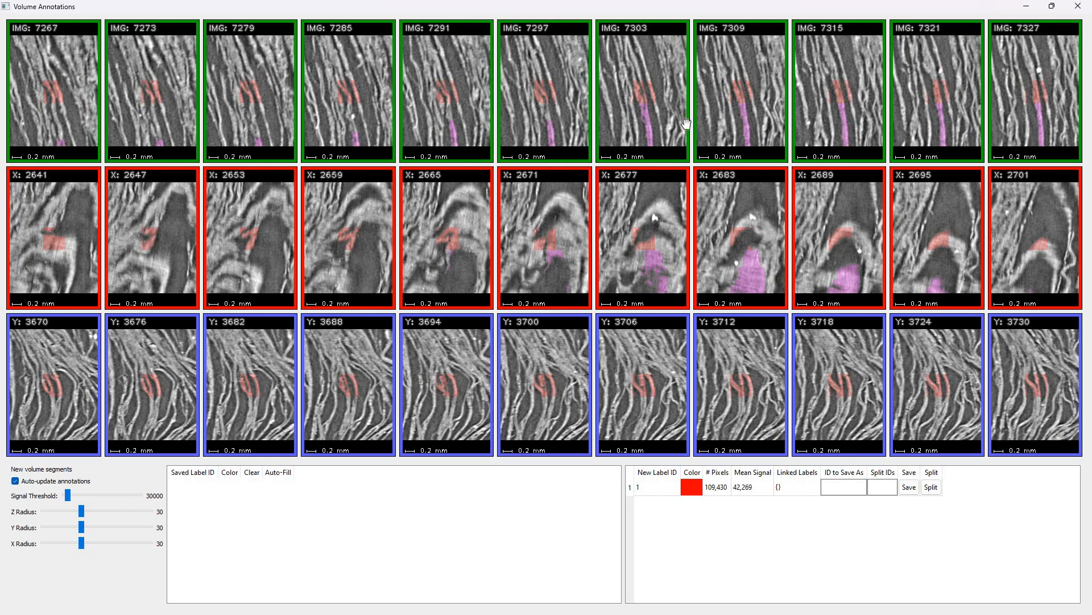
- Try to separate the merged segment above saved label 50 by splitting new label 1 and new label 3
left_click_drag(641, 102, 644, 94)
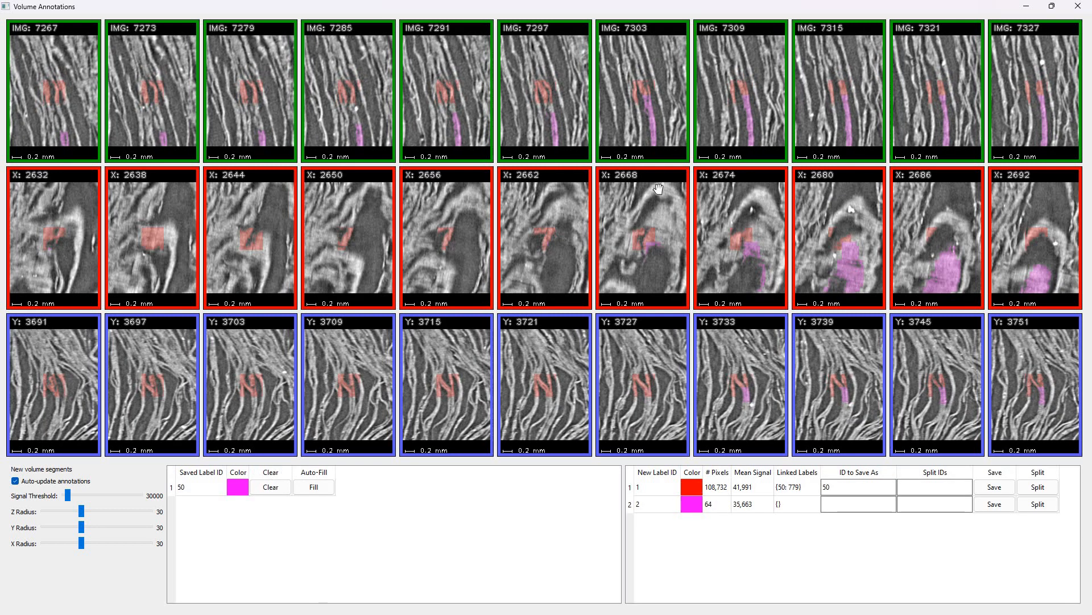
left_click(1038, 487)
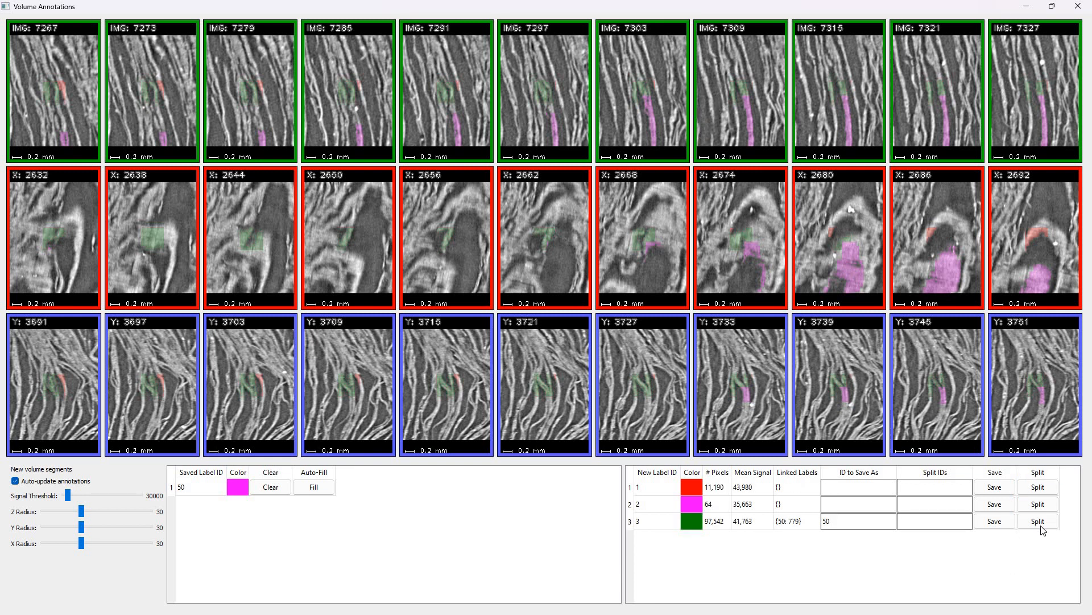
left_click(1047, 526)
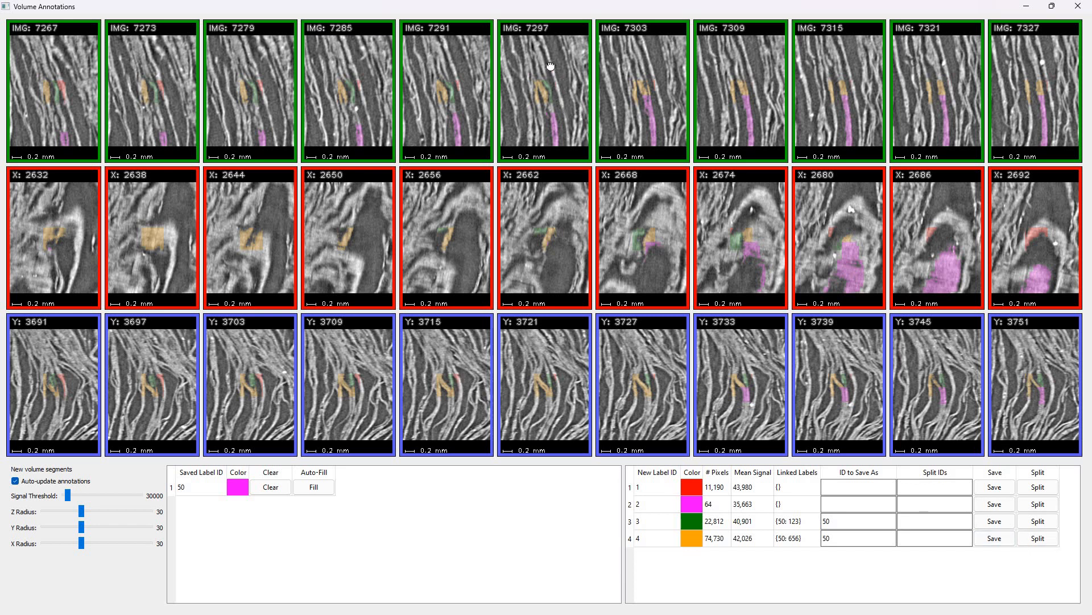
- Examine the sheet junctions above and beside saved label 50 across the slices
left_click(563, 102)
left_click_drag(563, 101, 553, 72)
left_click_drag(540, 162, 553, 186)
left_click_drag(551, 63, 551, 111)
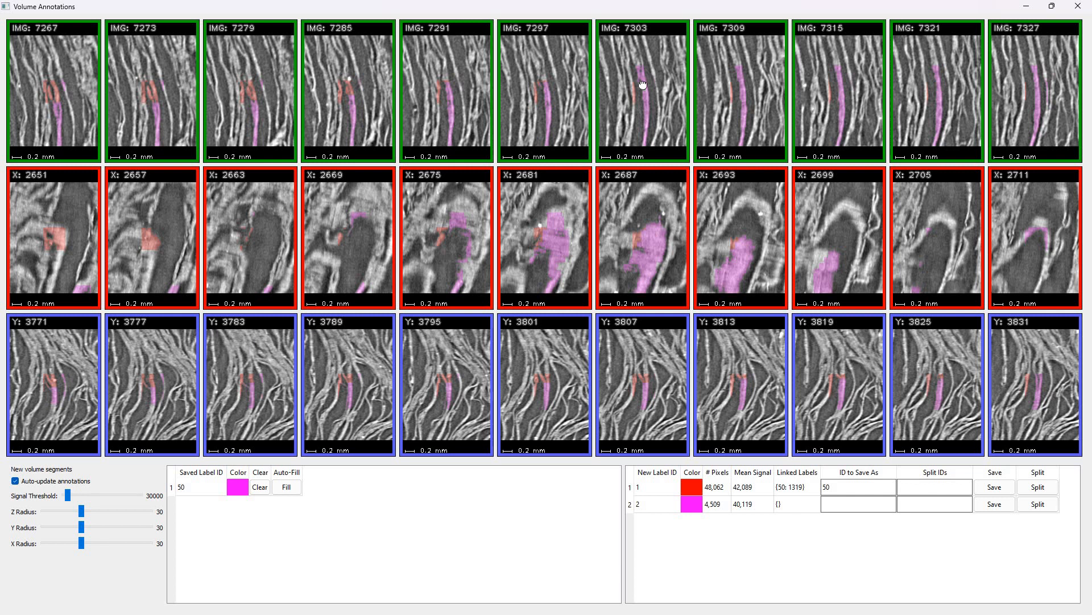
left_click(647, 127)
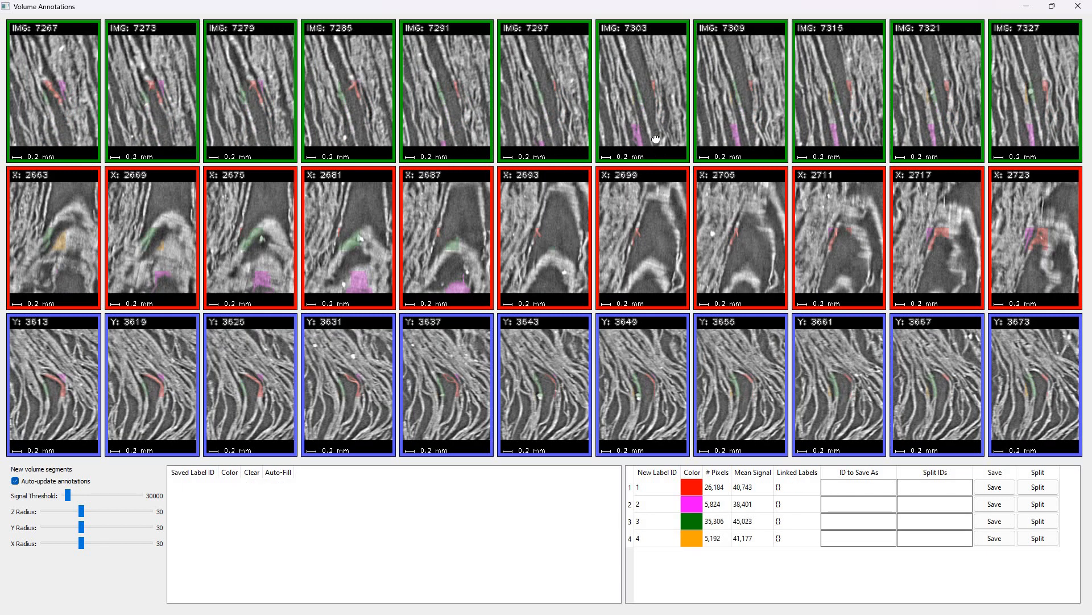
left_click(646, 107)
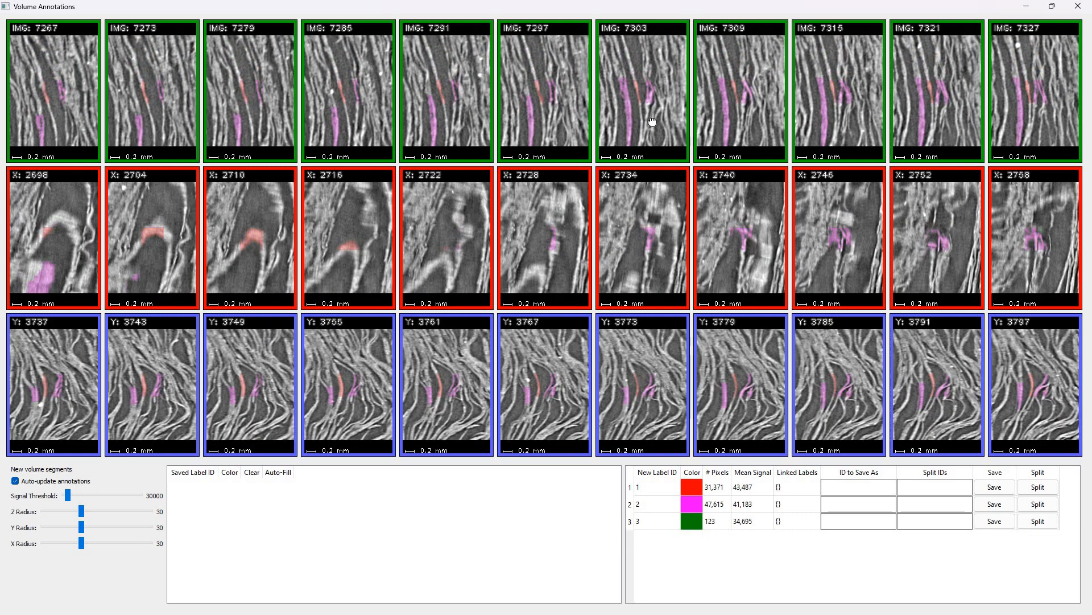
left_click(652, 120)
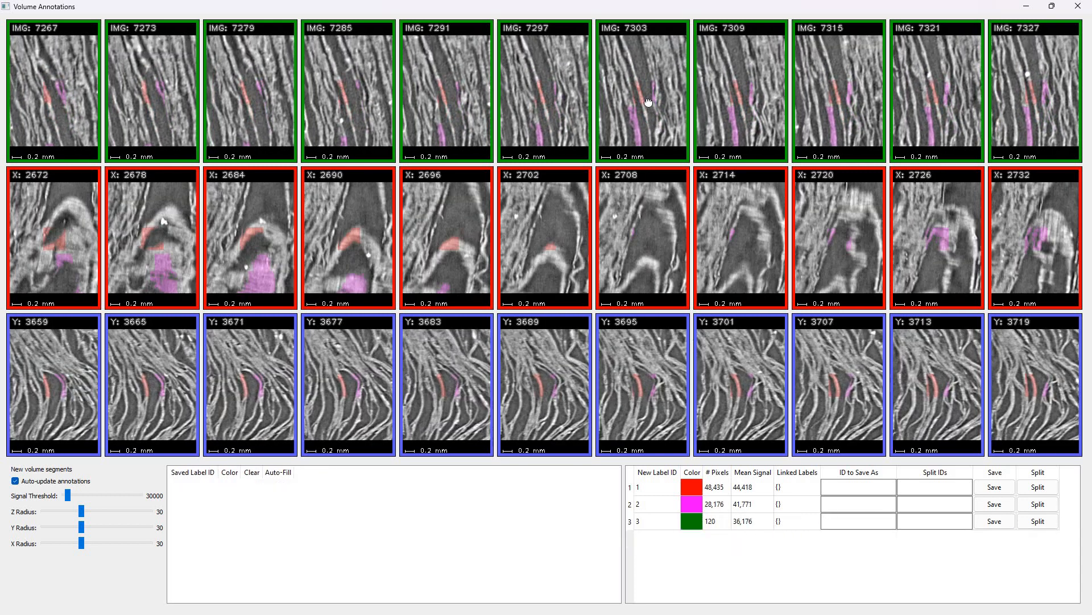
left_click(648, 104)
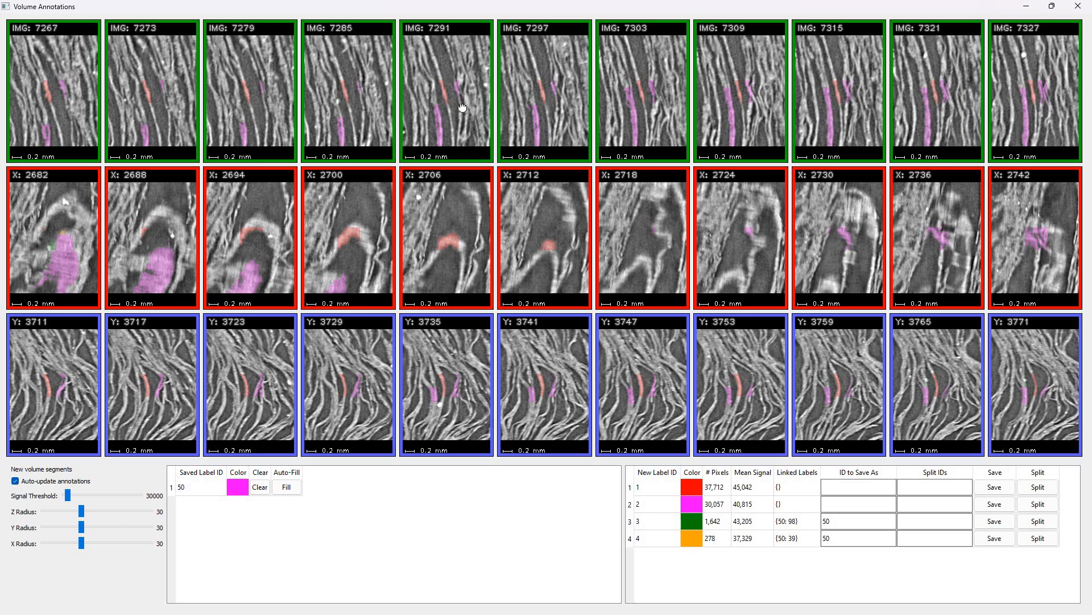
- Split the merged segment around X 2736, Y 3842 into individual sheets, splitting new label 1 and then new label 3 twice
left_click(456, 82)
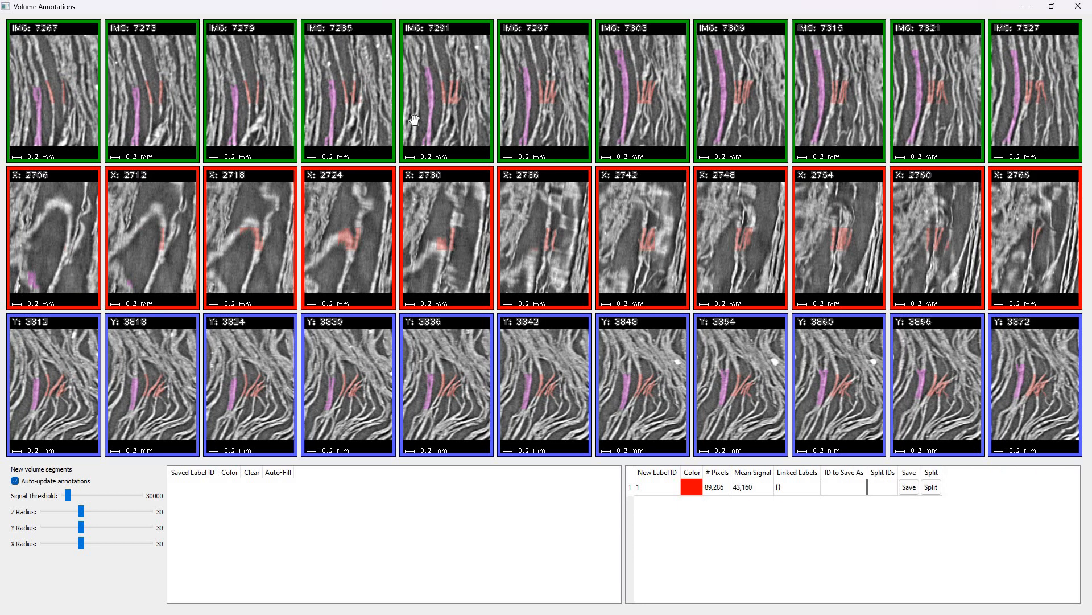
scroll(547, 115, "up", 3)
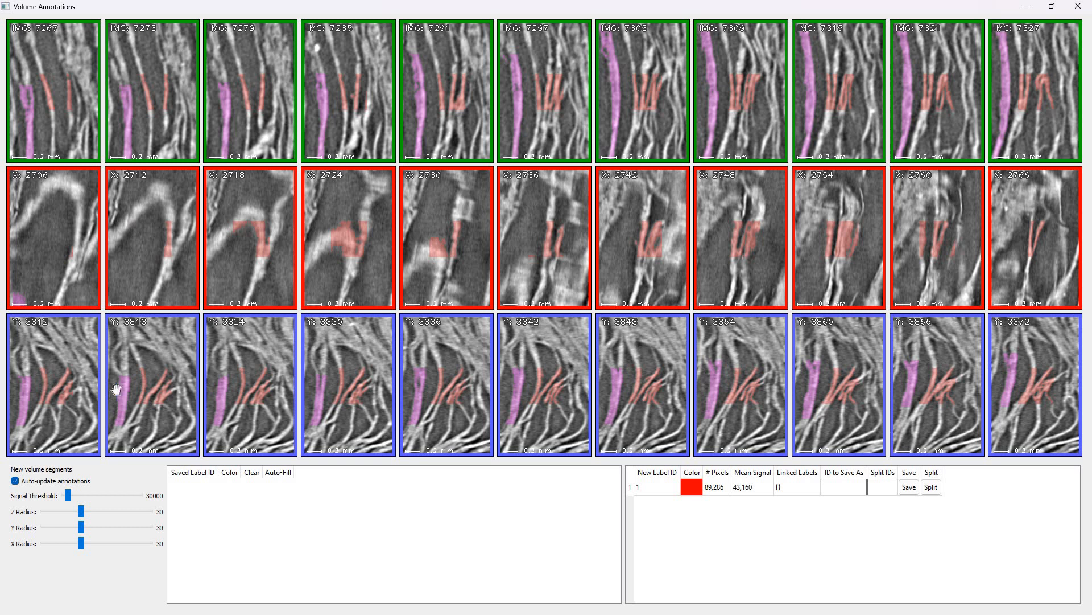
left_click(596, 297)
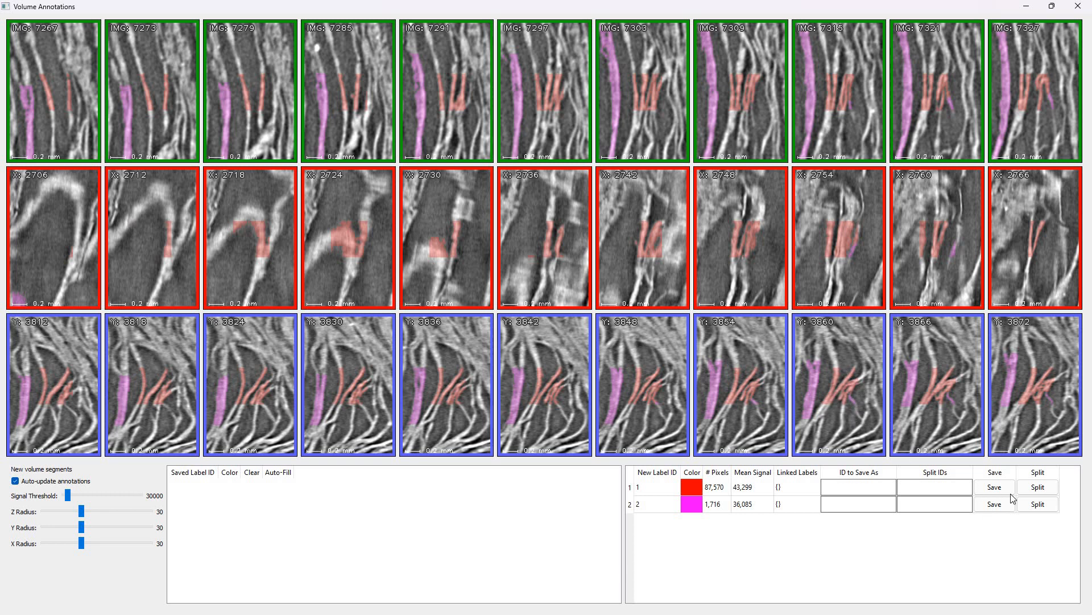
left_click(1042, 487)
left_click(921, 401)
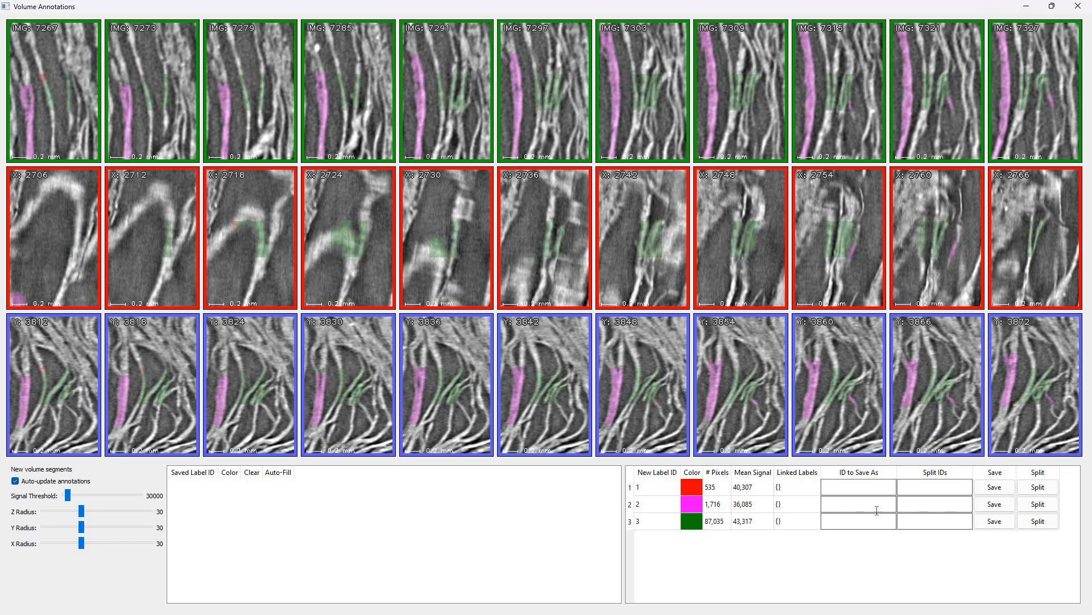
left_click(893, 472)
left_click(1039, 518)
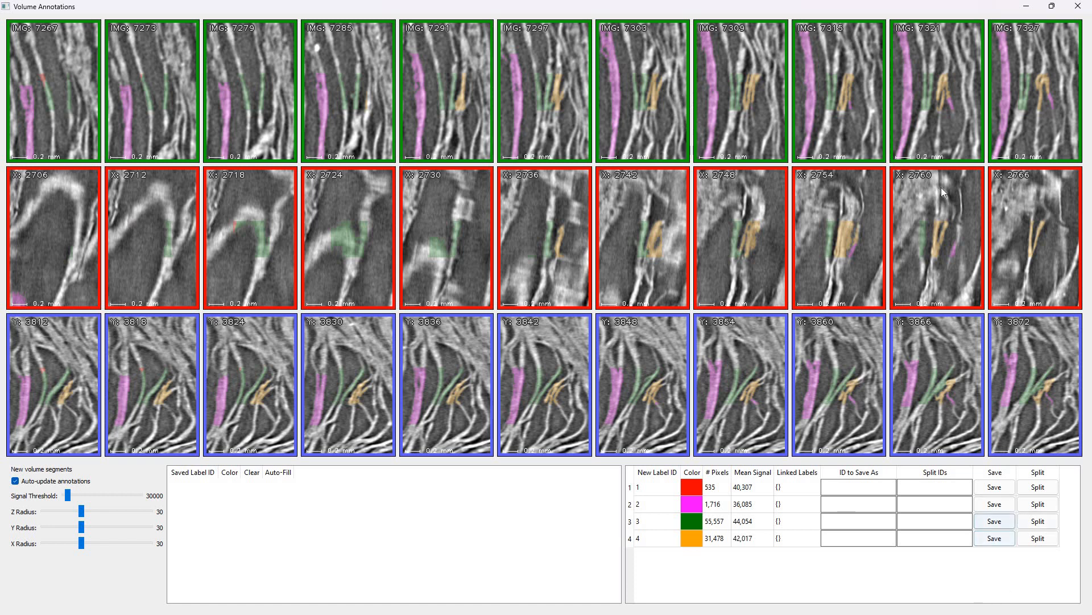
left_click(1038, 521)
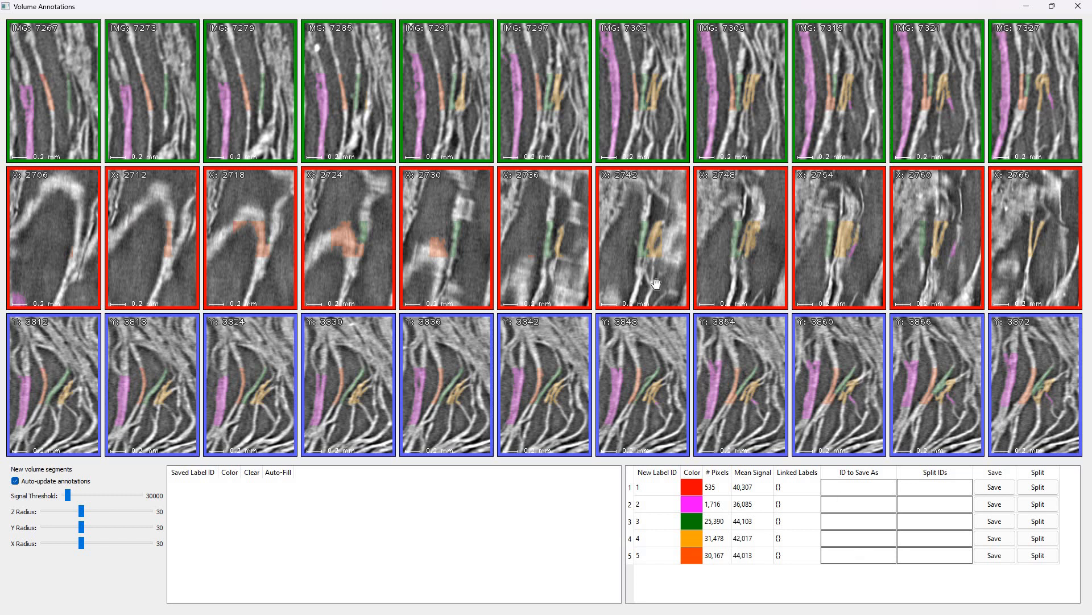
- Split new label 1 around X 2737, Y 3852 using x as its split ID
left_click(651, 127)
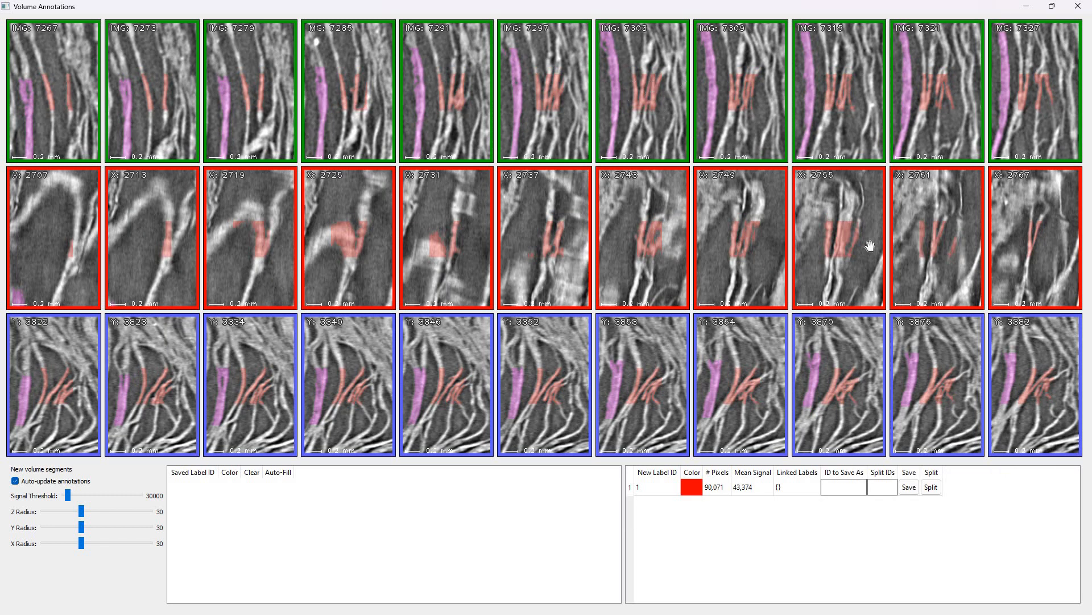
left_click(887, 484)
type("x")
left_click(932, 487)
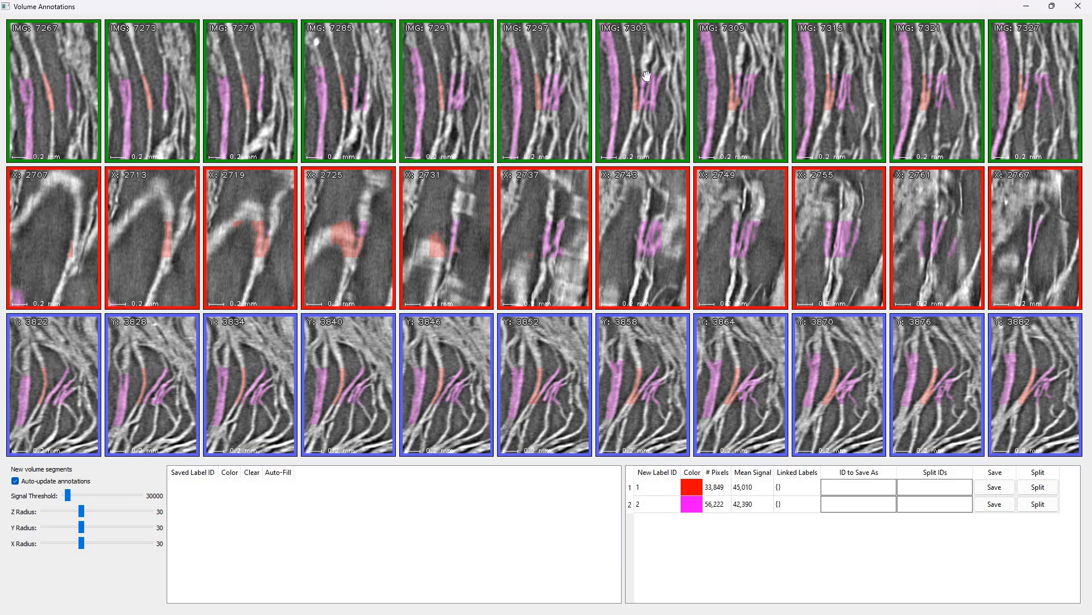
- Save new label 3, the sheet beside label 50 around X 2697, Y 3938, under ID 60
mouse_move(647, 131)
left_mouse_down()
mouse_move(669, 88)
mouse_move(640, 133)
left_mouse_up()
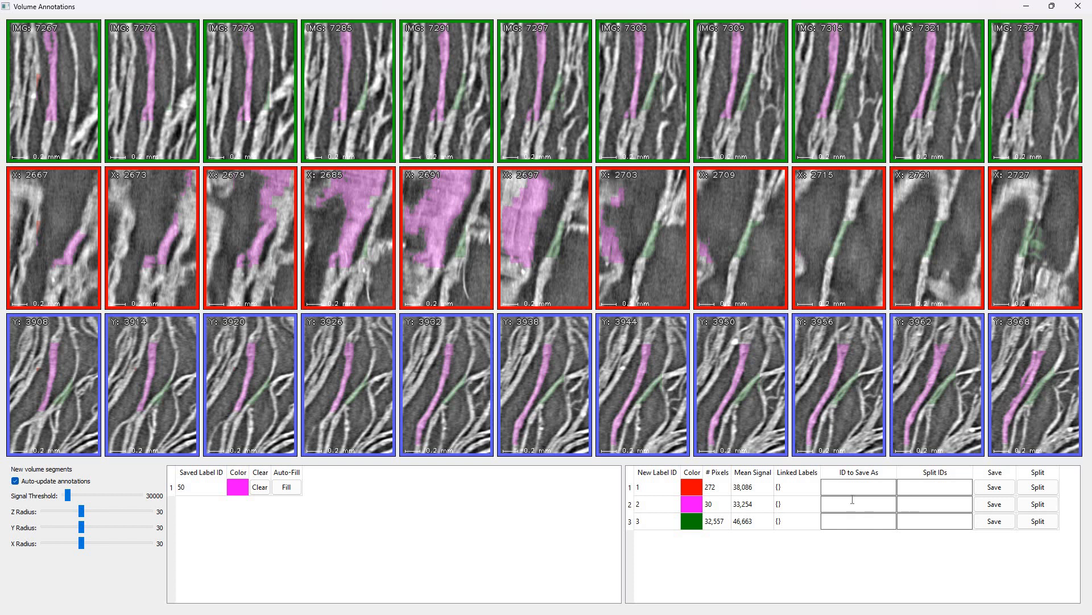
key("Tab")
type("60")
key("Tab")
key("Tab")
key("space")
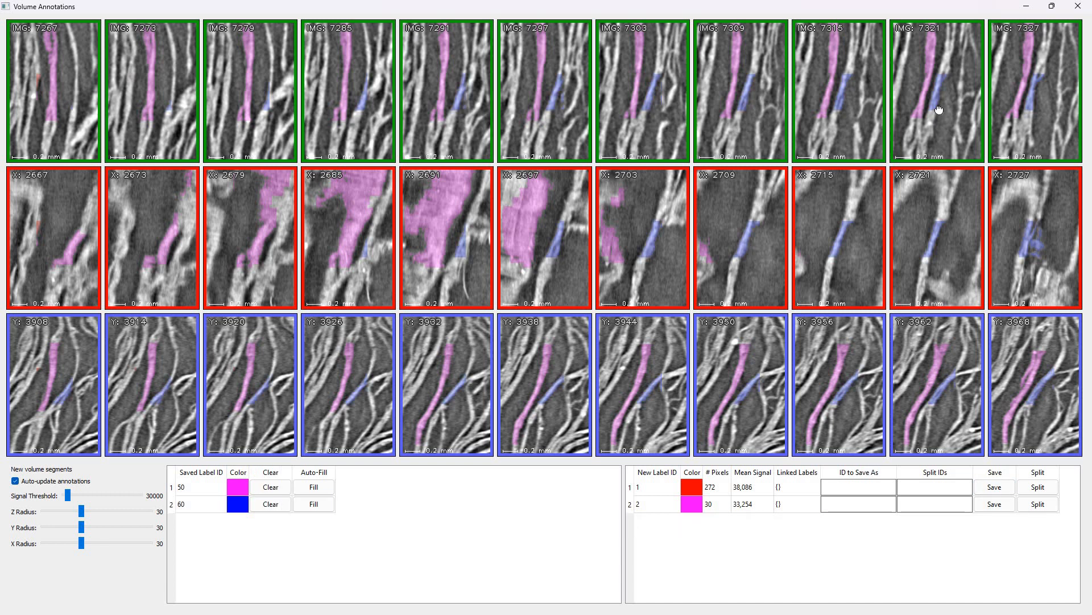
- Split the merged new label 2 below the saved sheets, around X 2684, Y 3961, using split IDs 50,60
left_click(939, 109)
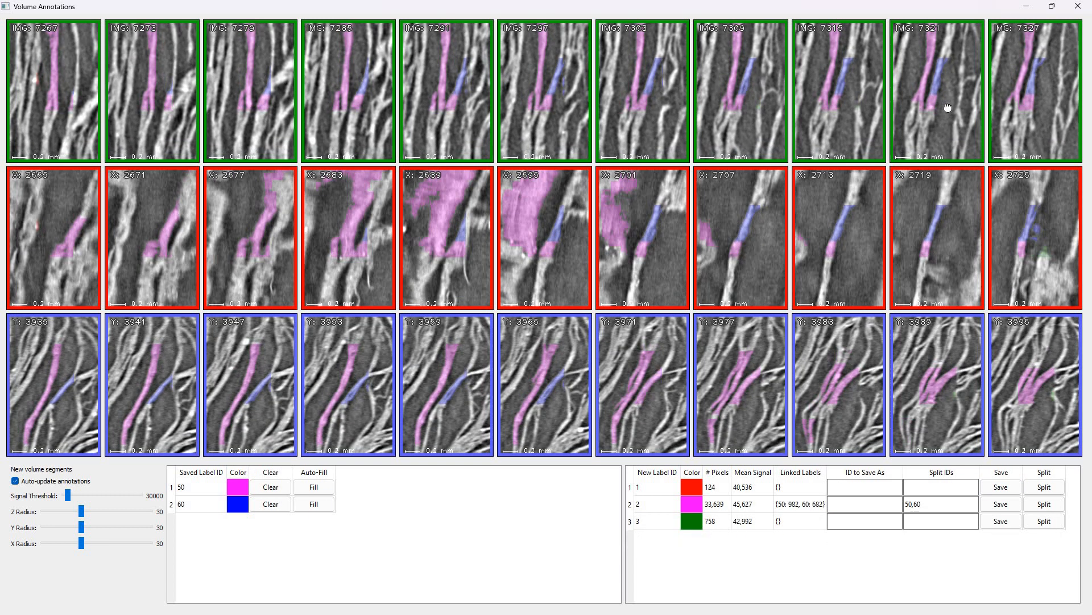
left_click(943, 105)
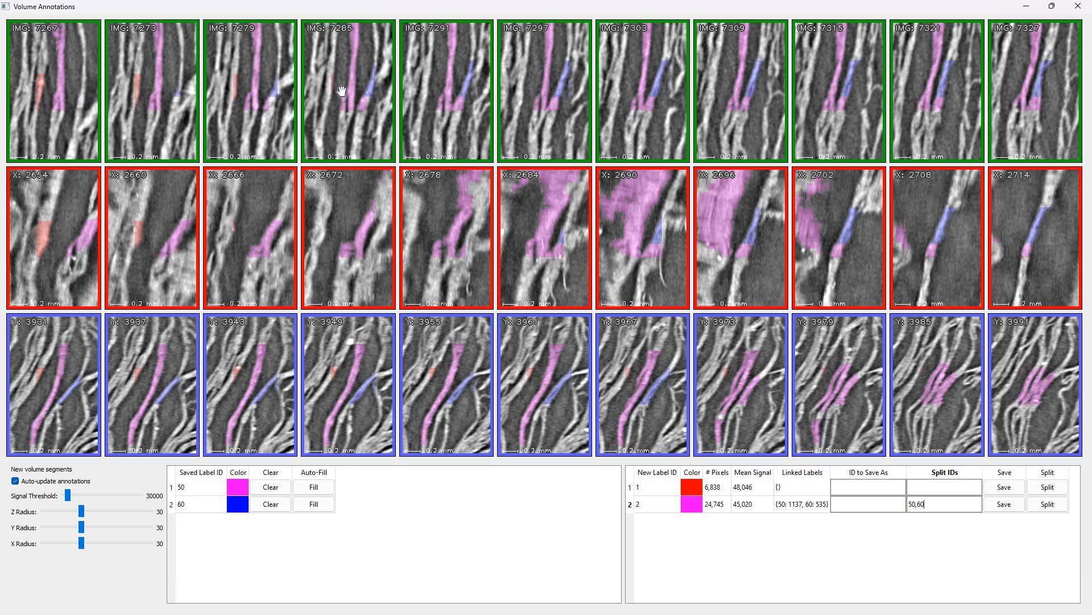
left_click(1057, 504)
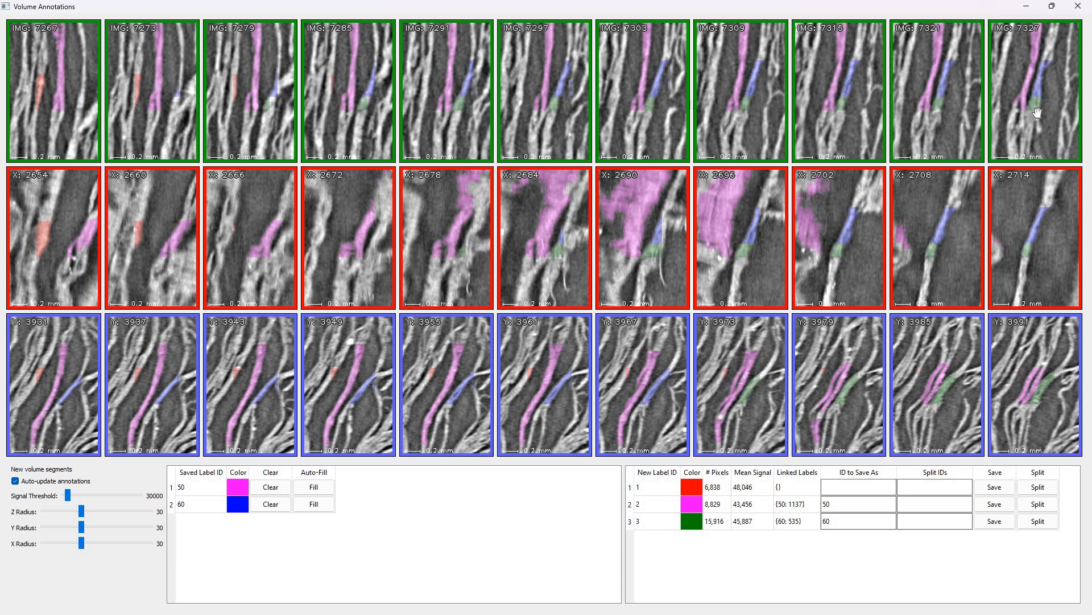
- Save the split part linked to label 50 under ID 50 and the remaining part beside it under ID 60
left_click(994, 506)
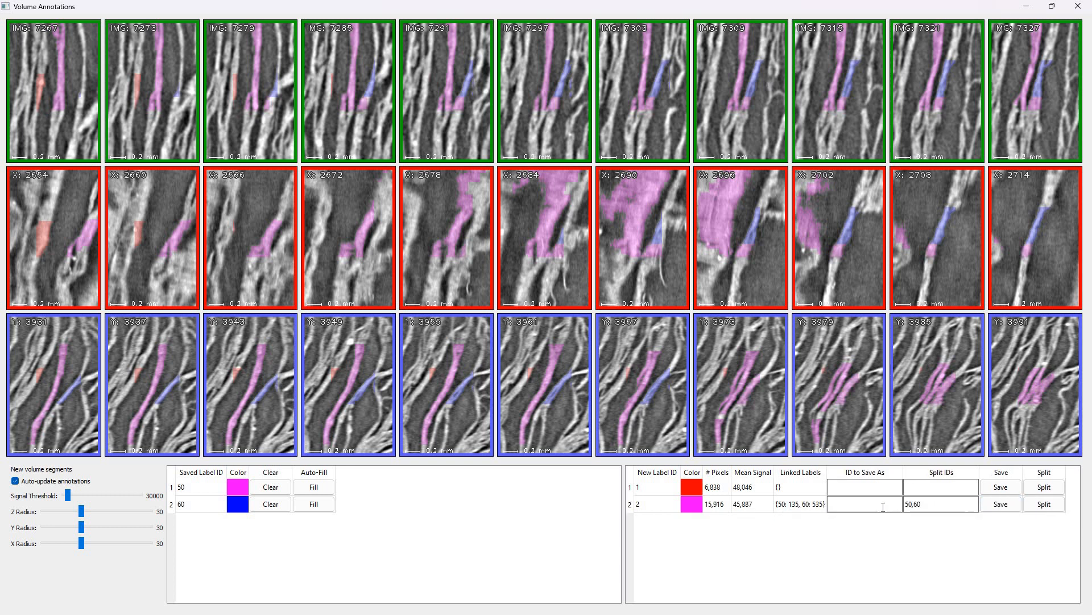
left_click(902, 497)
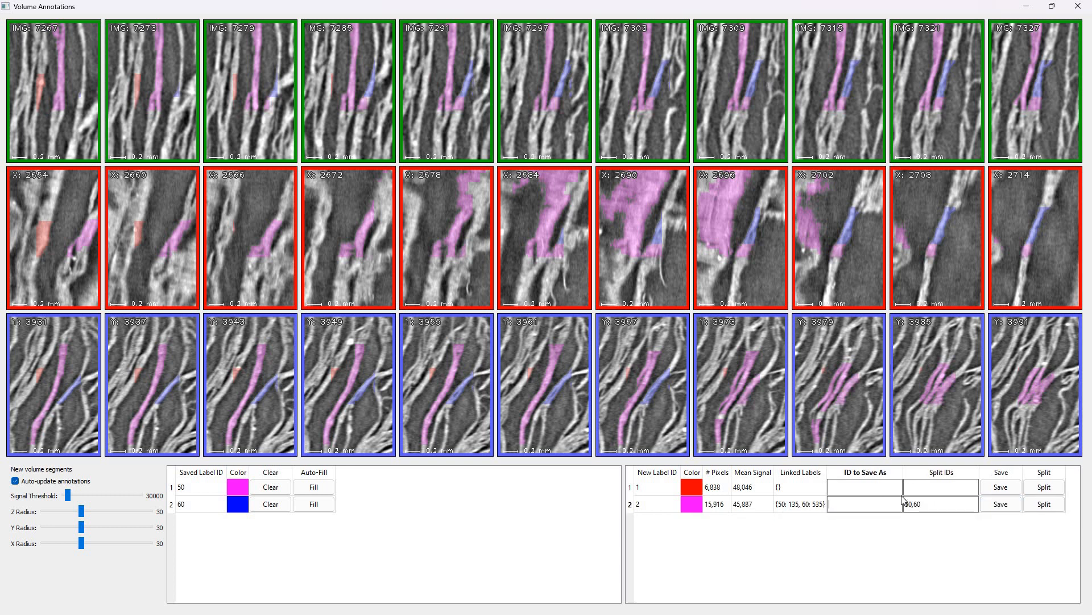
left_click(1001, 507)
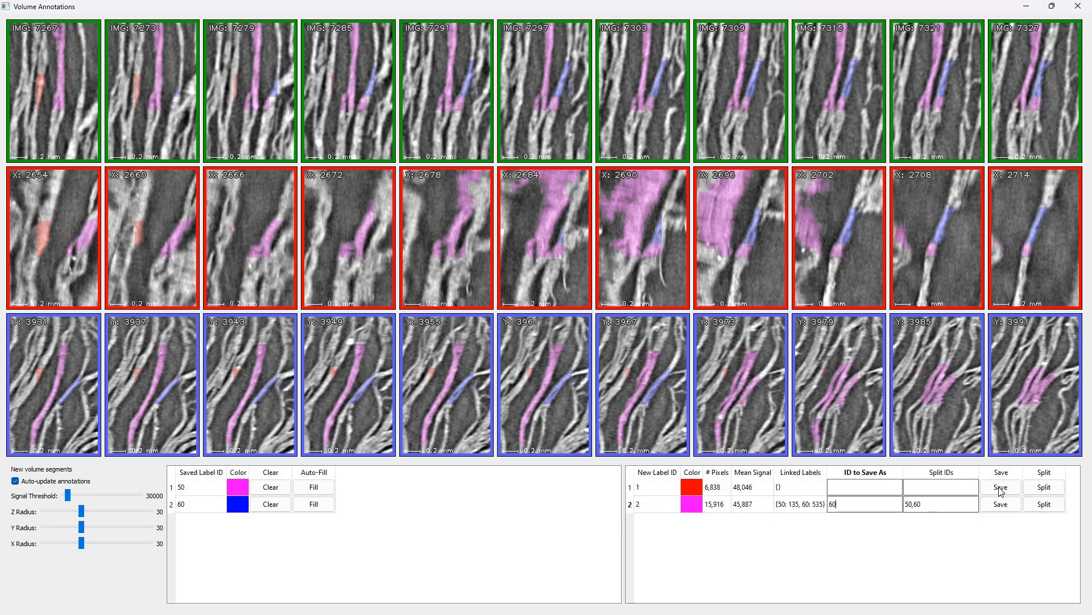
left_click(1043, 111)
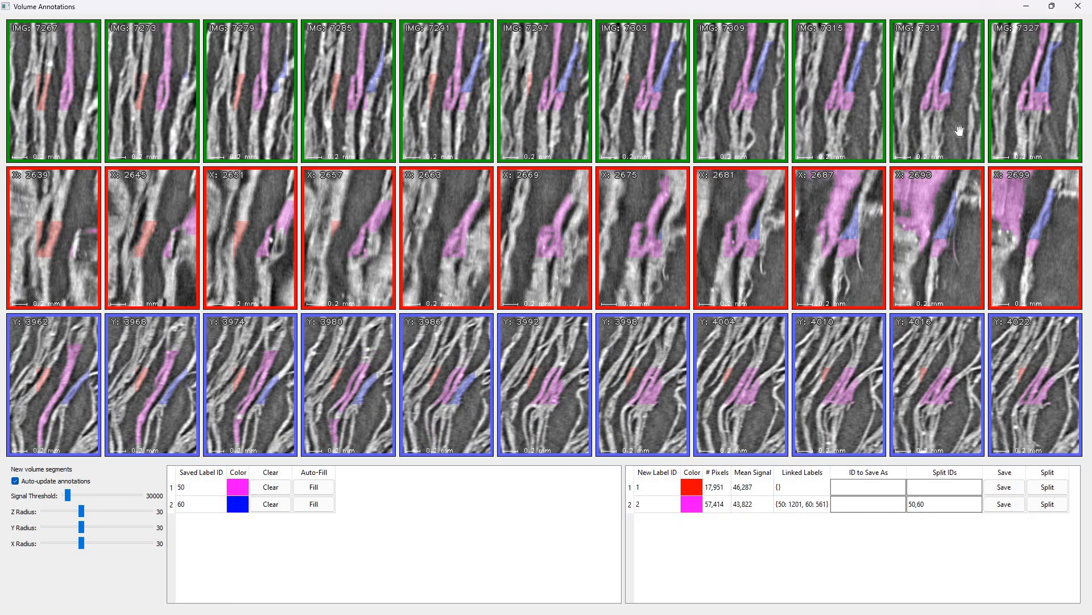